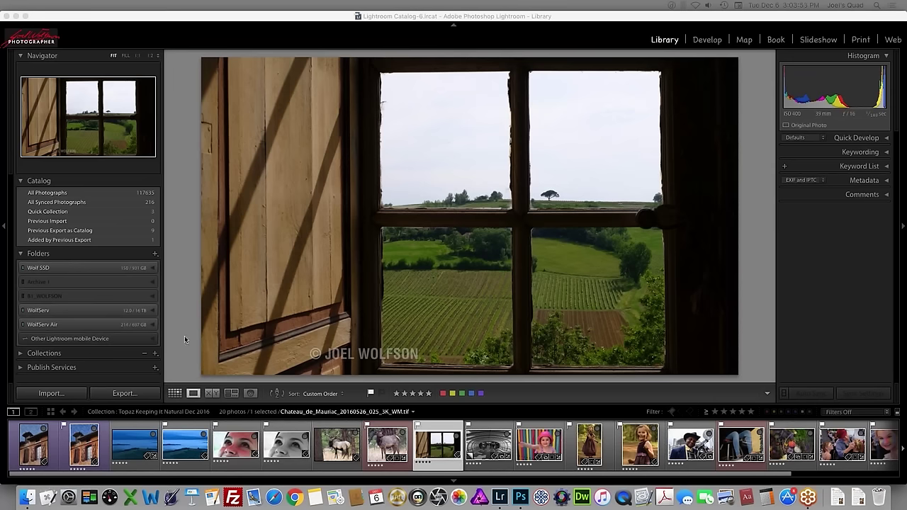
Step: View Gaillac_20160518_002_3K_L.tif enlarged without the filmstrip and compare it with the Gaillac_20160518_002_3K.dng version
{"action": "left_click", "coordinate": [81, 450]}
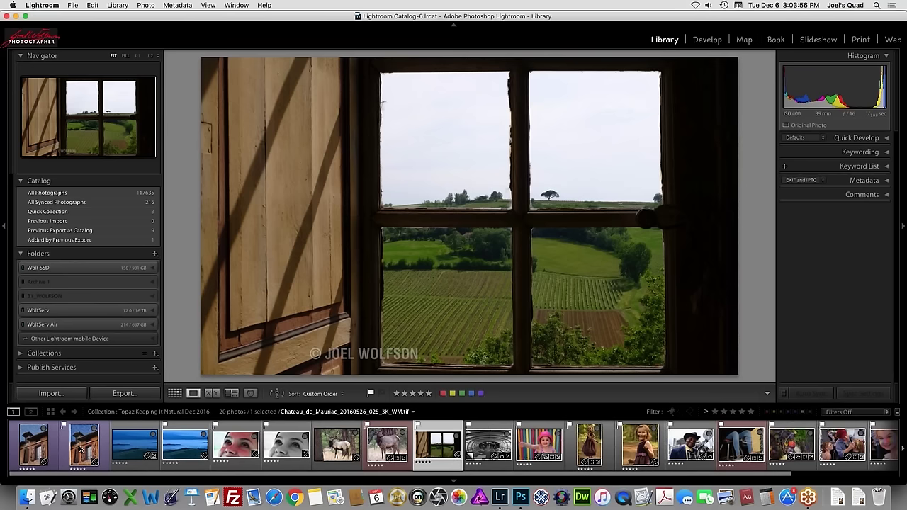
{"action": "left_click", "coordinate": [81, 449]}
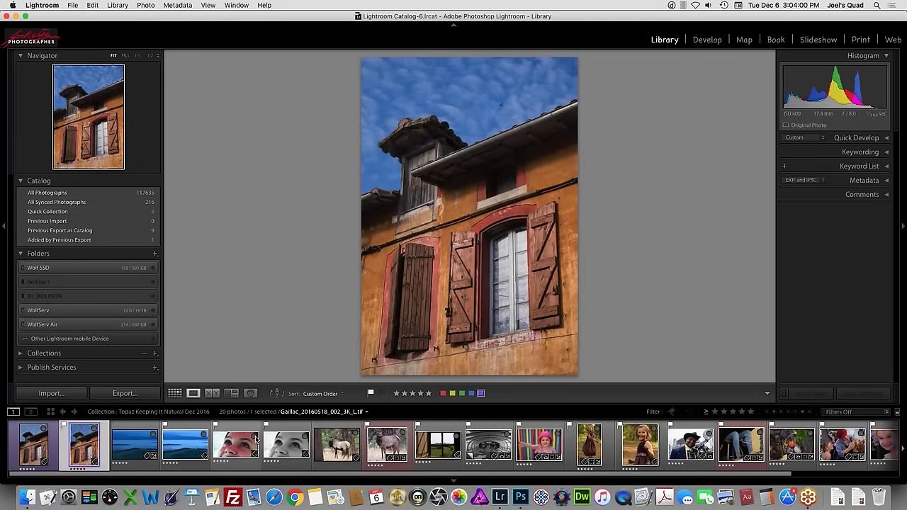
{"action": "key", "text": "alt"}
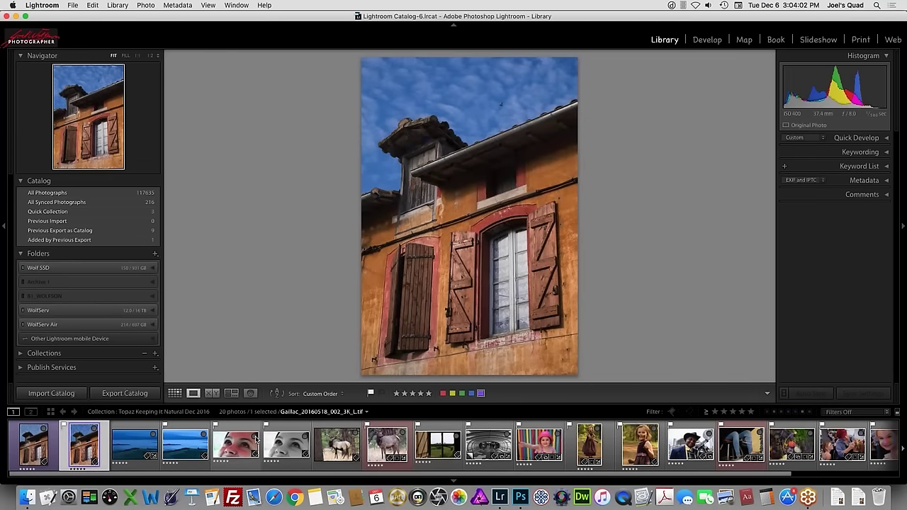
{"action": "key", "text": "t"}
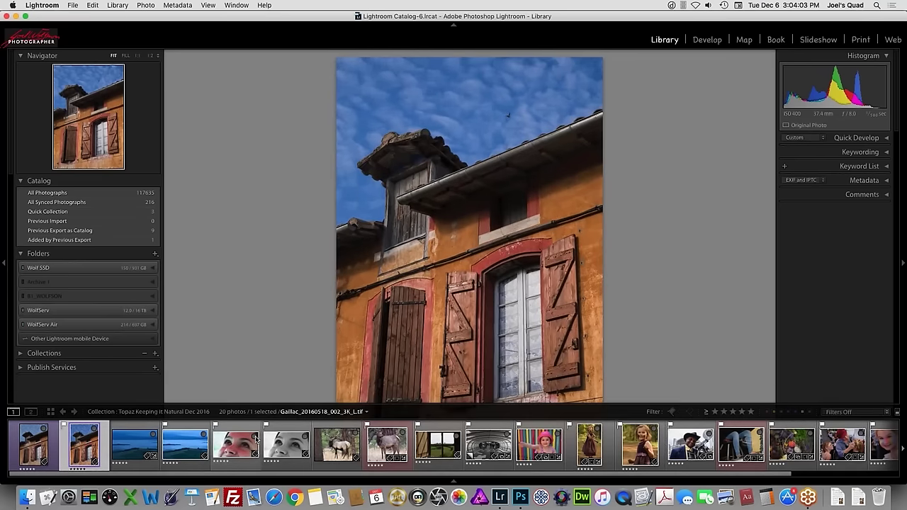
{"action": "key", "text": "F6"}
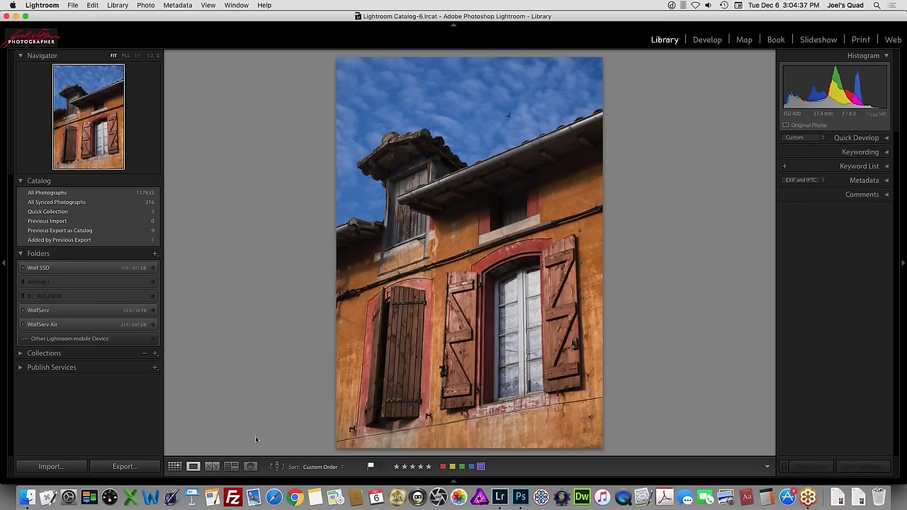
{"action": "key", "text": "Right"}
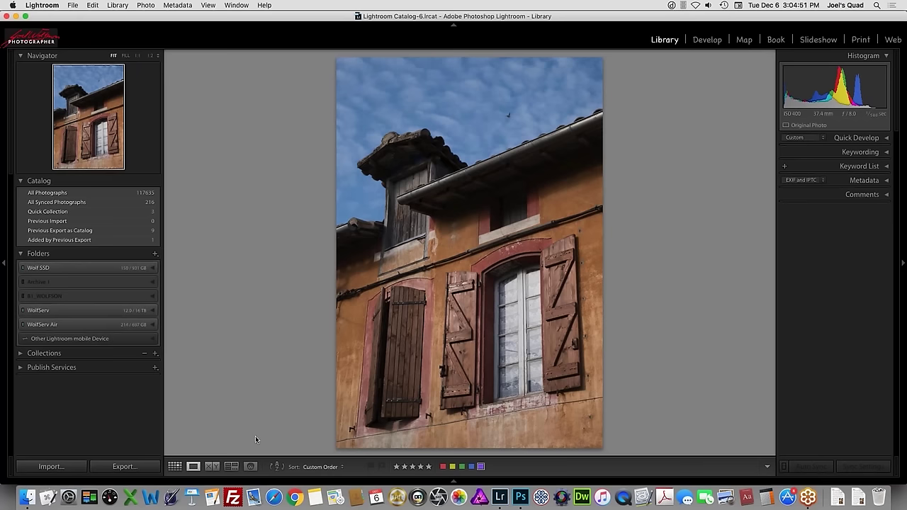
{"action": "key", "text": "Right"}
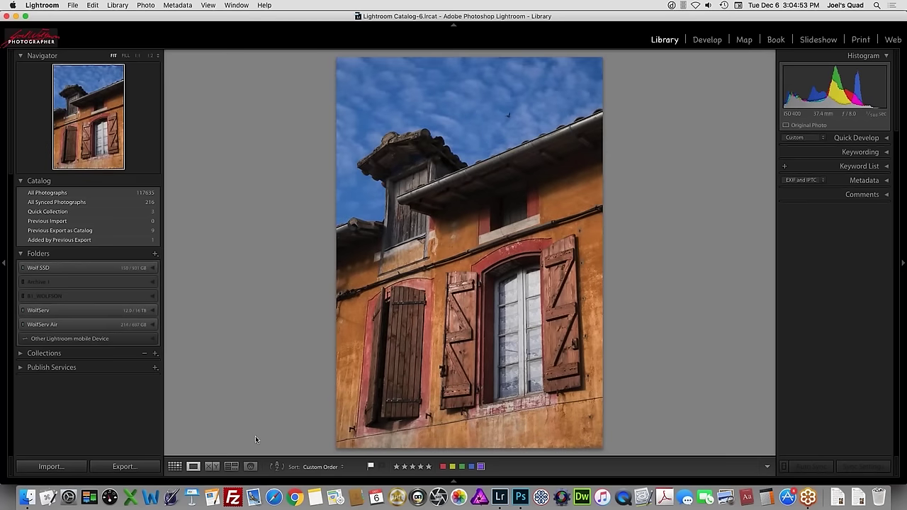
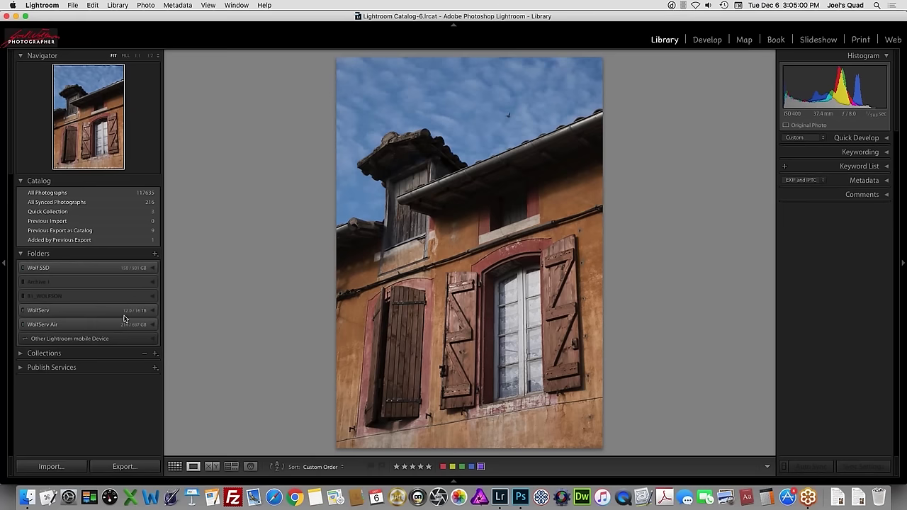
Step: Show the filmstrip again and open Gaillac_20160518_002_3K.dng for editing in Photoshop
{"action": "right_click", "coordinate": [440, 213]}
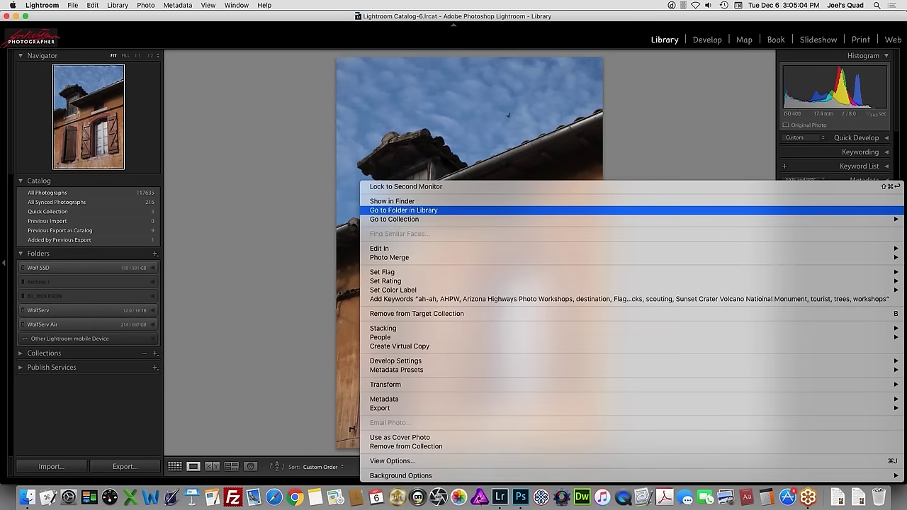
{"action": "key", "text": "Escape"}
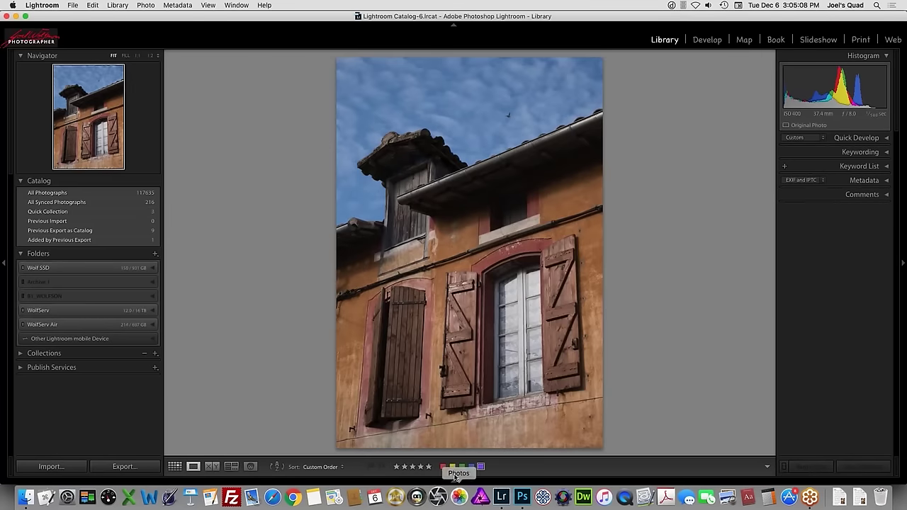
{"action": "mouse_move", "coordinate": [454, 482]}
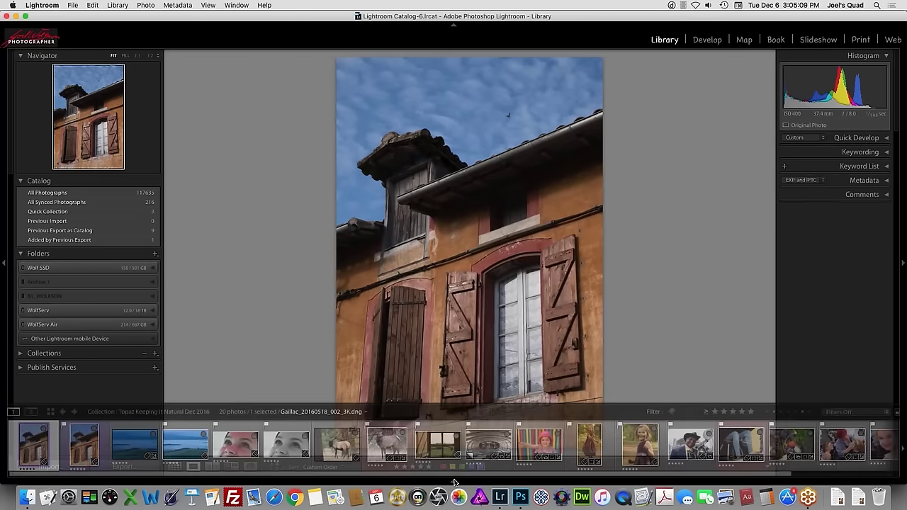
{"action": "left_click", "coordinate": [454, 482]}
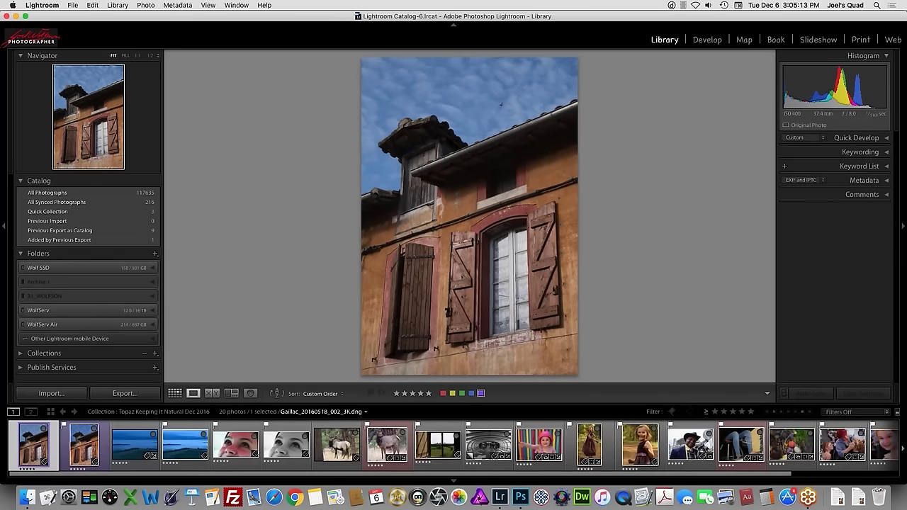
{"action": "left_click", "coordinate": [146, 5]}
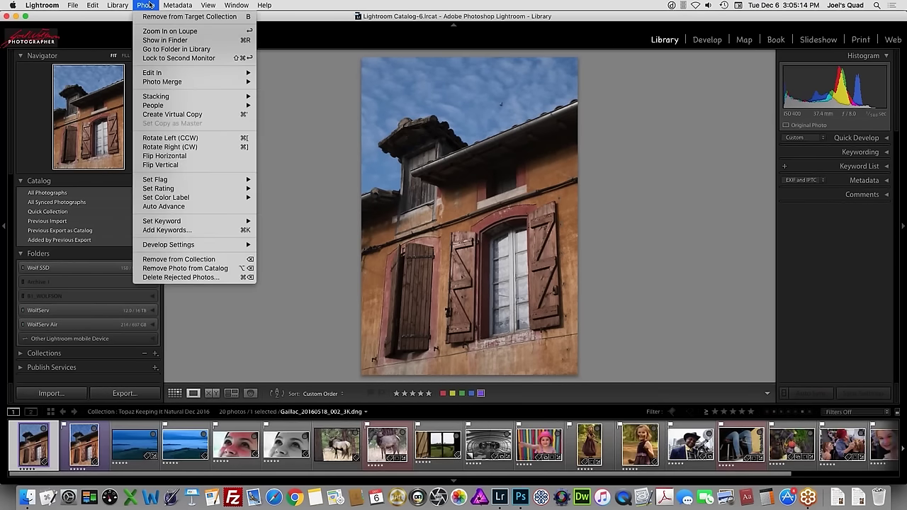
{"action": "left_click", "coordinate": [150, 5]}
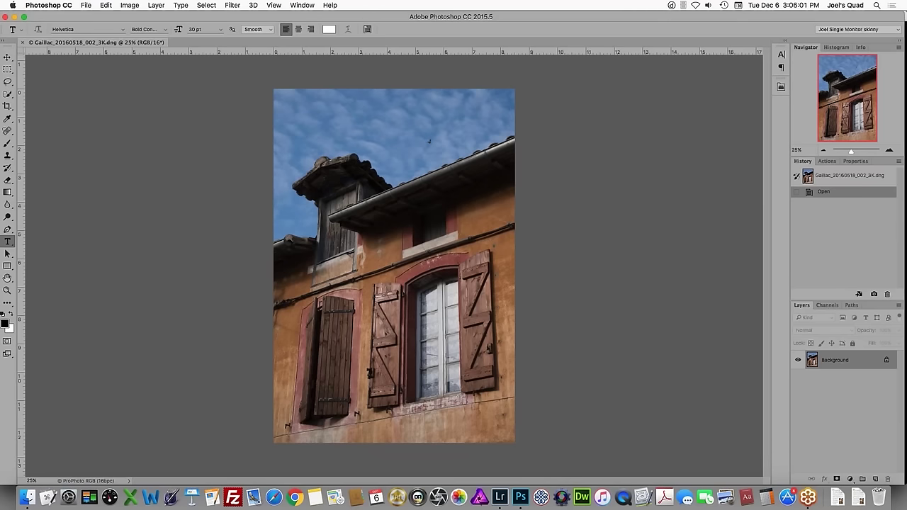
Step: Duplicate the Background layer and rename the copy "Clarity- Opt RAW, sky, sat"
{"action": "key", "text": "super+j"}
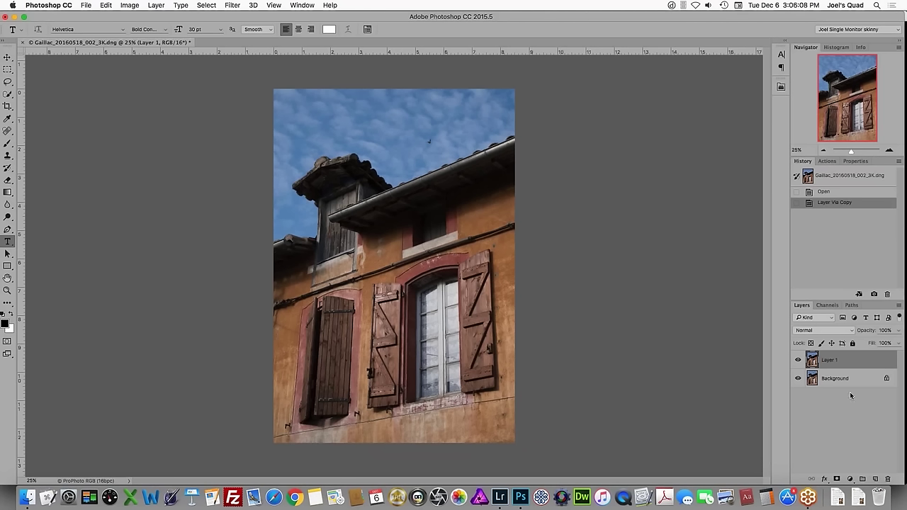
{"action": "double_click", "coordinate": [829, 360]}
{"action": "type", "text": "Clarity - OP"}
{"action": "key", "text": "BackSpace"}
{"action": "type", "text": "pt RAW, sky, "}
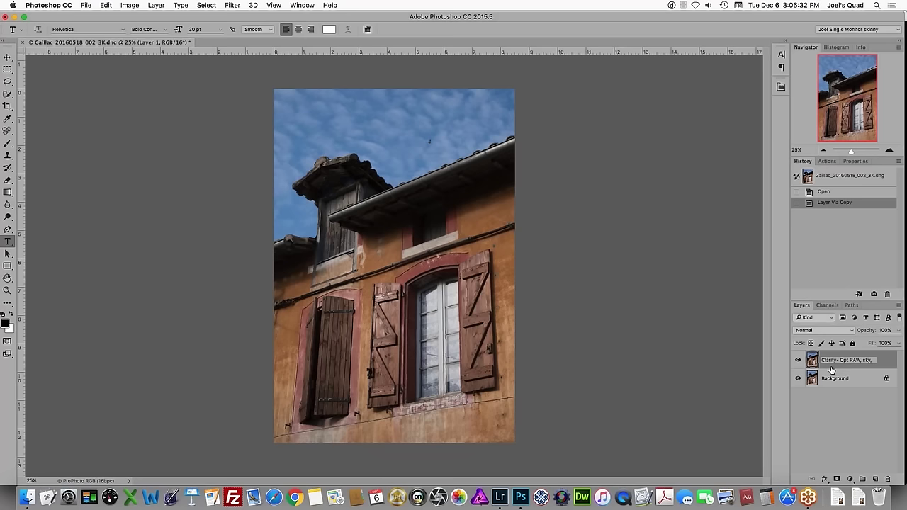
{"action": "type", "text": "sat"}
{"action": "key", "text": "Return"}
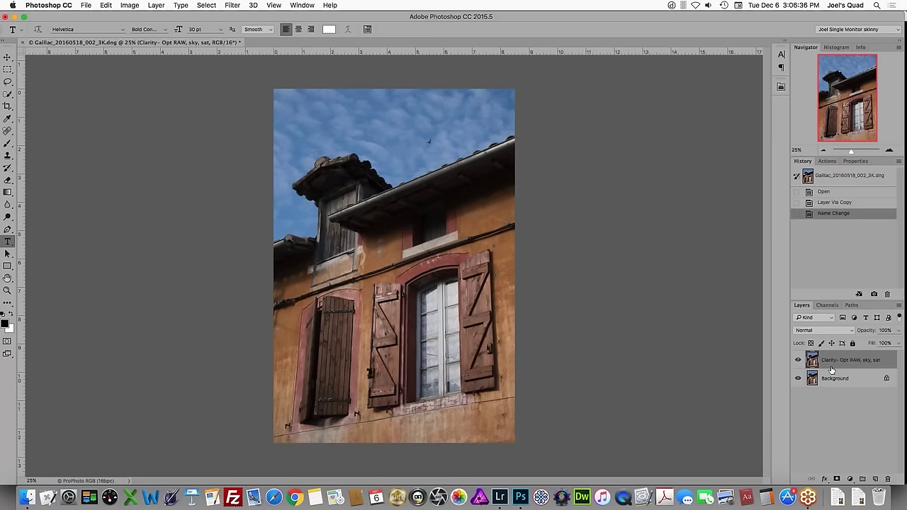
Step: Open the Topaz Clarity filter on the duplicated layer and reset all its adjustments to zero
{"action": "left_click", "coordinate": [233, 5]}
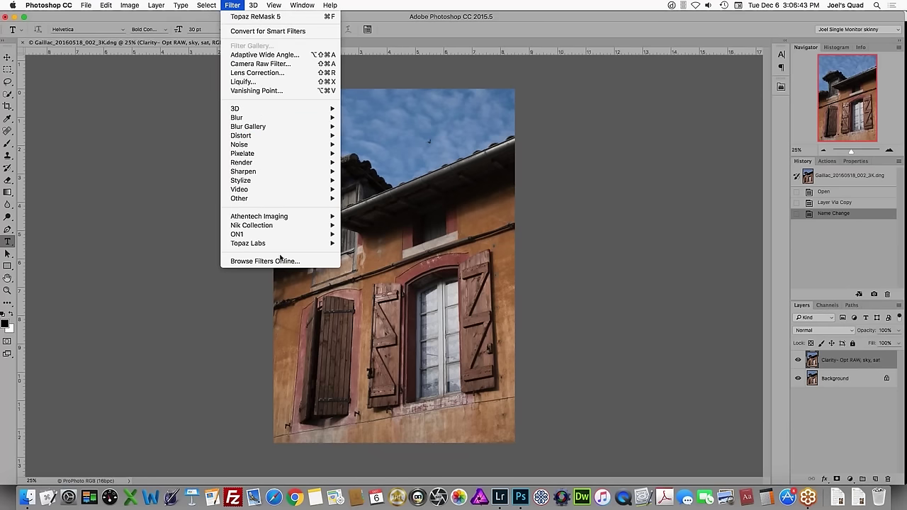
{"action": "mouse_move", "coordinate": [282, 244]}
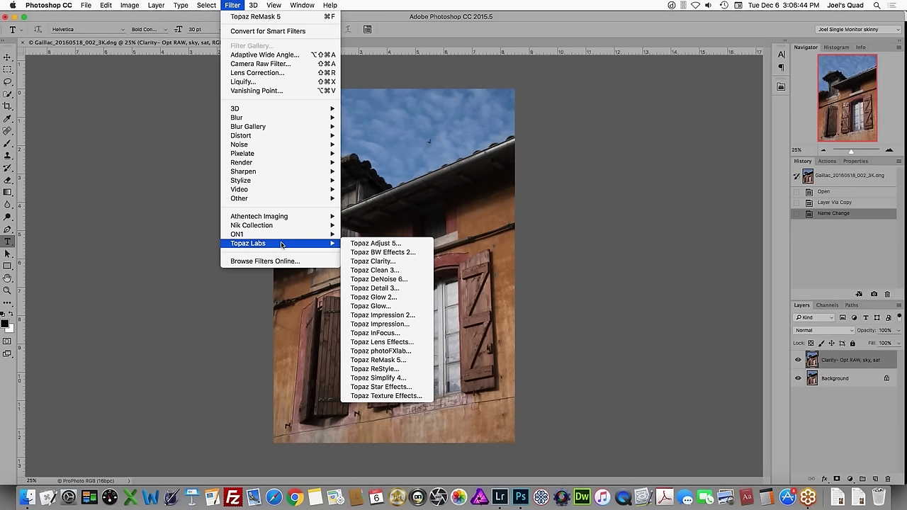
{"action": "left_click", "coordinate": [381, 262]}
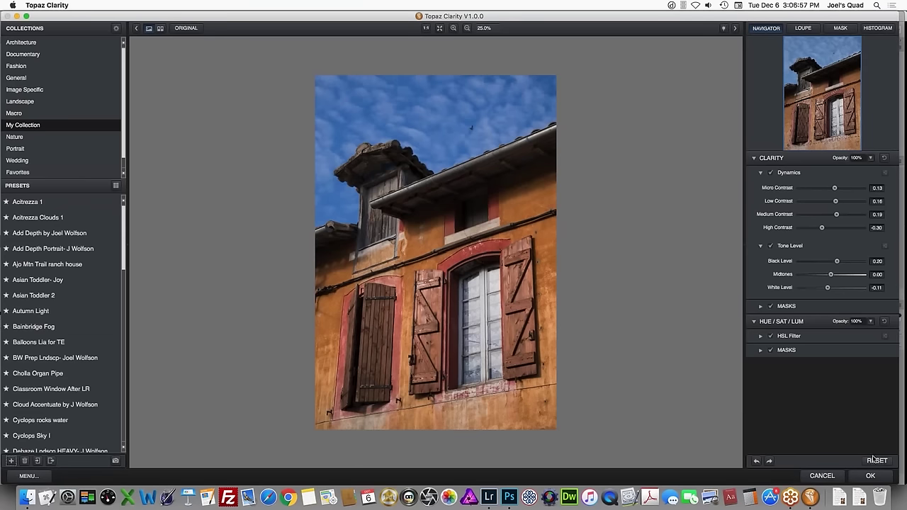
{"action": "left_click", "coordinate": [876, 462]}
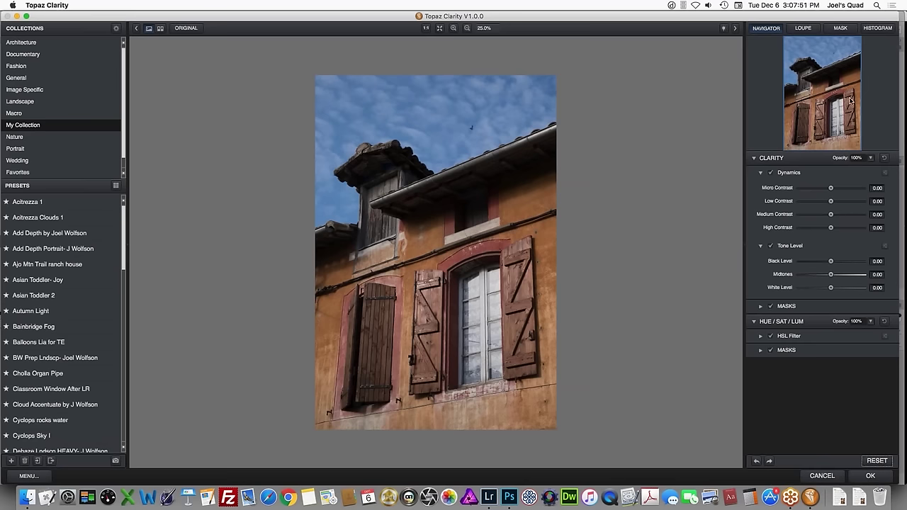
{"action": "left_click", "coordinate": [879, 28]}
{"action": "left_click", "coordinate": [771, 29]}
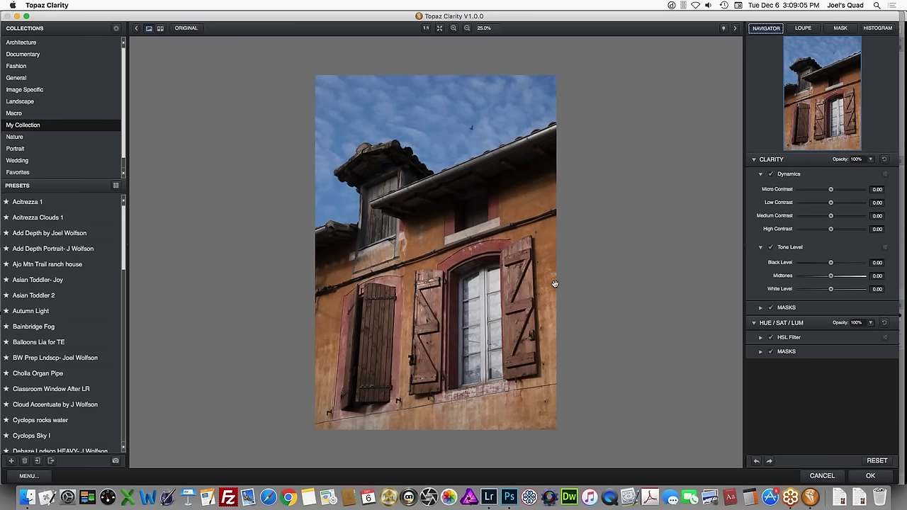
Step: At 100% magnification, set Micro Contrast to 0.13, Low Contrast to 0.16 and Medium Contrast to 0.19
{"action": "left_click", "coordinate": [426, 28]}
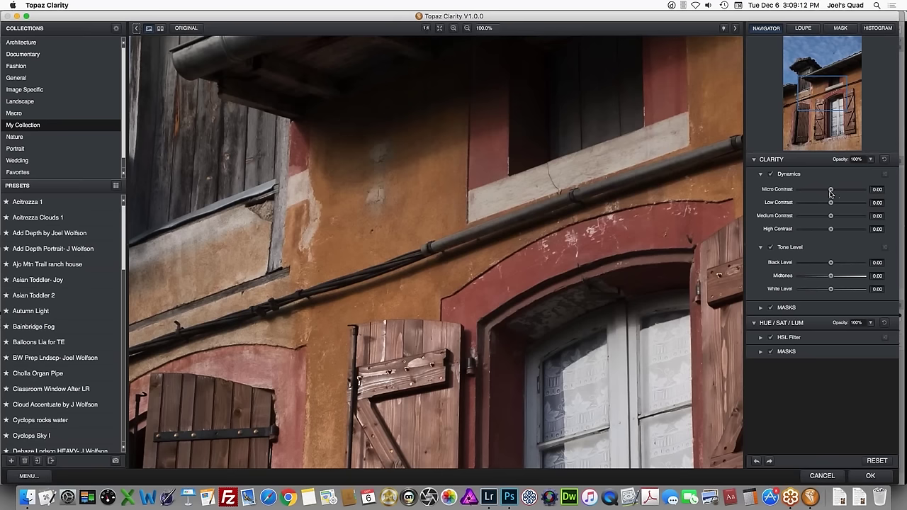
{"action": "left_click_drag", "start_coordinate": [831, 193], "coordinate": [892, 198]}
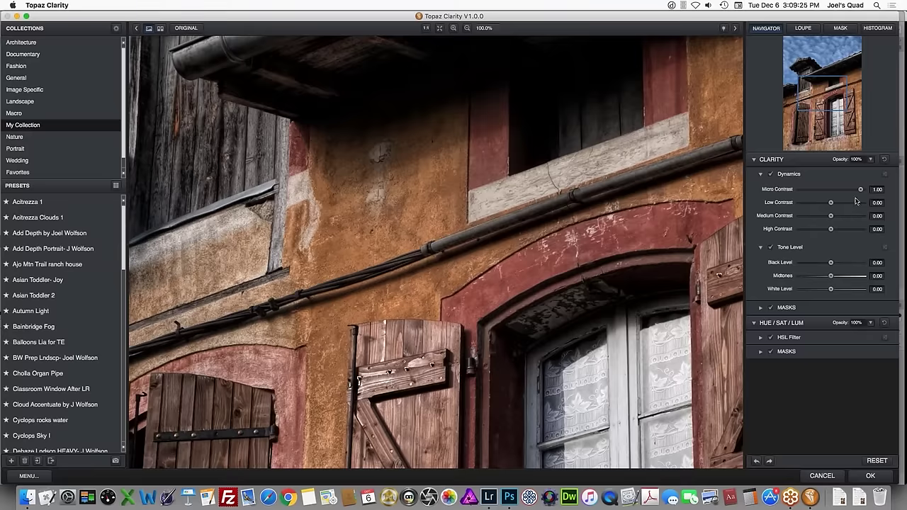
{"action": "left_click_drag", "start_coordinate": [861, 193], "coordinate": [835, 192]}
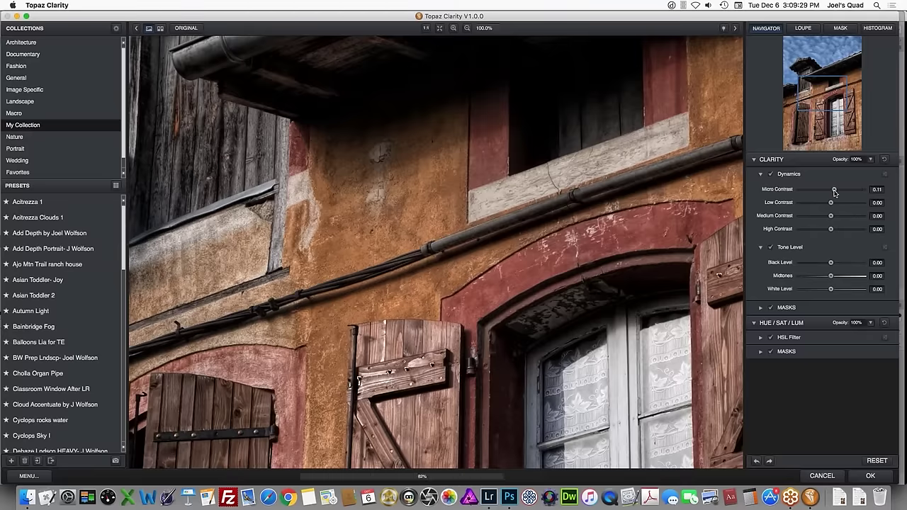
{"action": "left_click", "coordinate": [834, 202]}
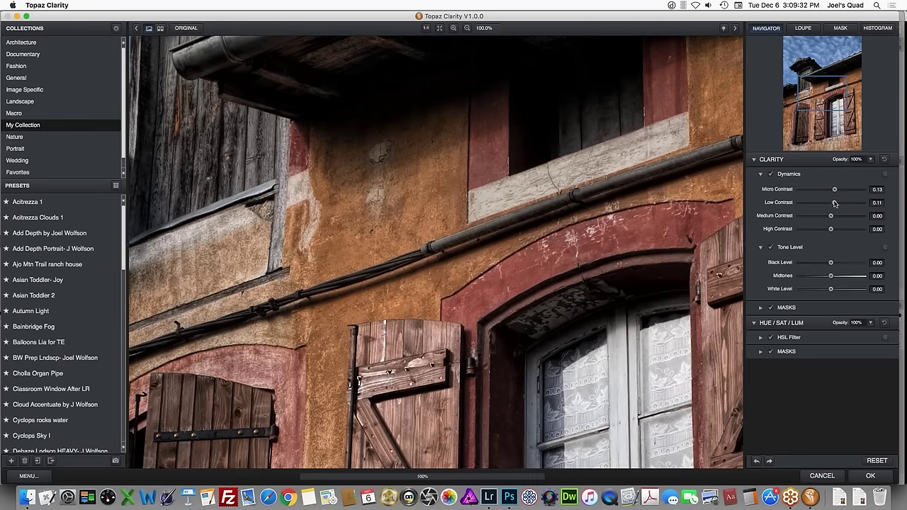
{"action": "left_click", "coordinate": [835, 204]}
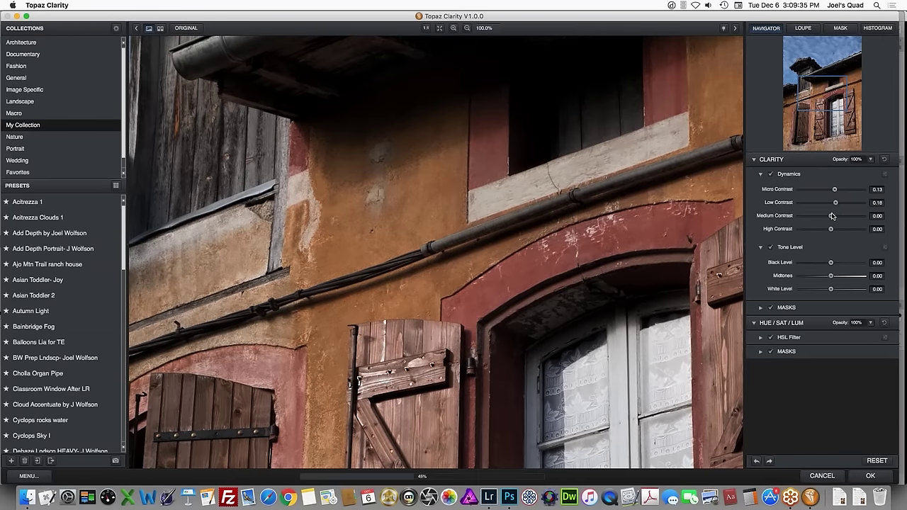
{"action": "left_click_drag", "start_coordinate": [832, 216], "coordinate": [837, 217]}
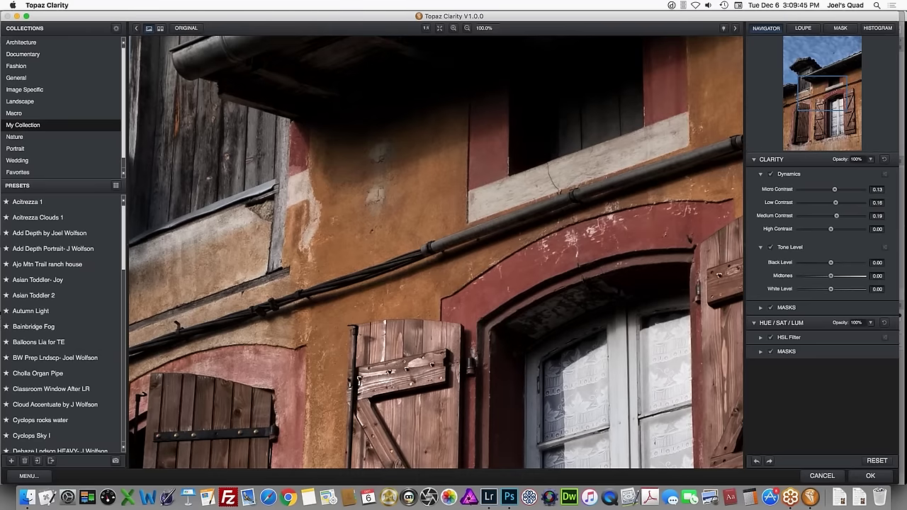
Step: Compare the original and processed previews around the window and shutters to judge the contrast changes
{"action": "left_click", "coordinate": [187, 30]}
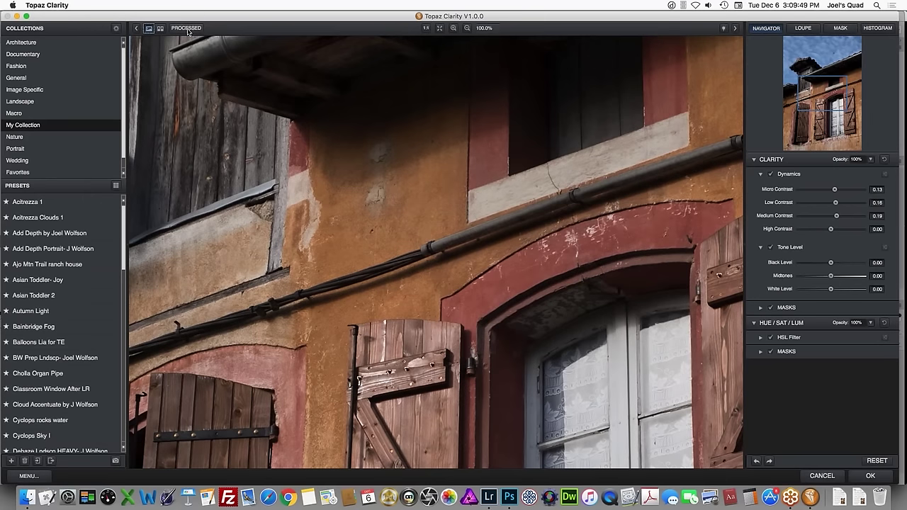
{"action": "left_click", "coordinate": [189, 29]}
{"action": "left_click", "coordinate": [188, 30]}
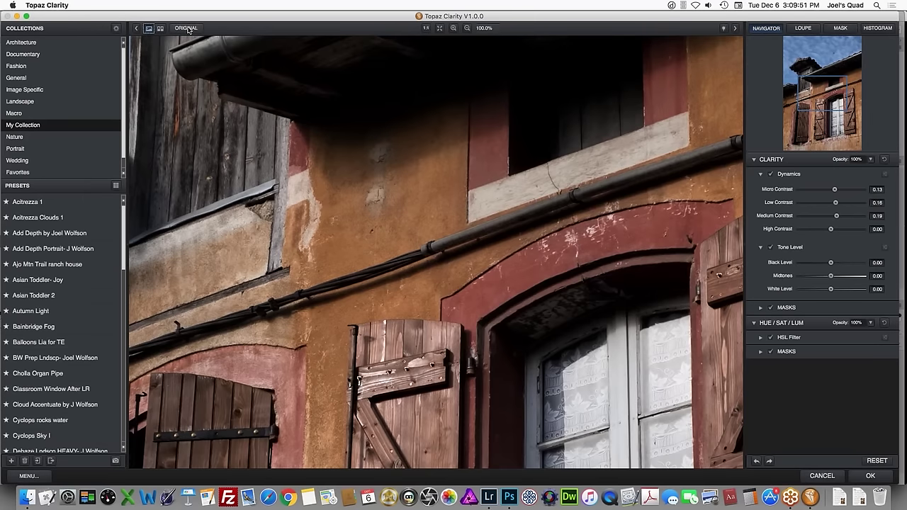
{"action": "left_click", "coordinate": [649, 284]}
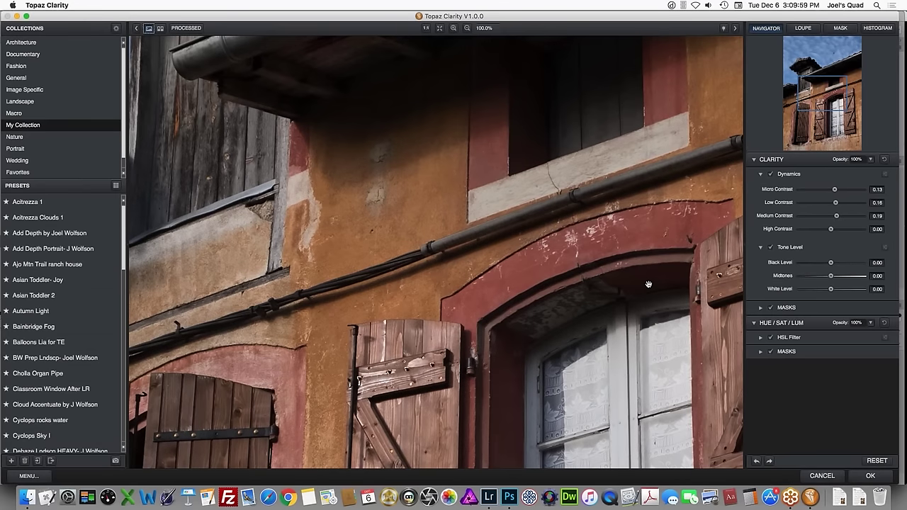
{"action": "left_click", "coordinate": [649, 284]}
{"action": "left_click", "coordinate": [649, 285]}
{"action": "left_click", "coordinate": [648, 285]}
{"action": "left_click", "coordinate": [648, 284]}
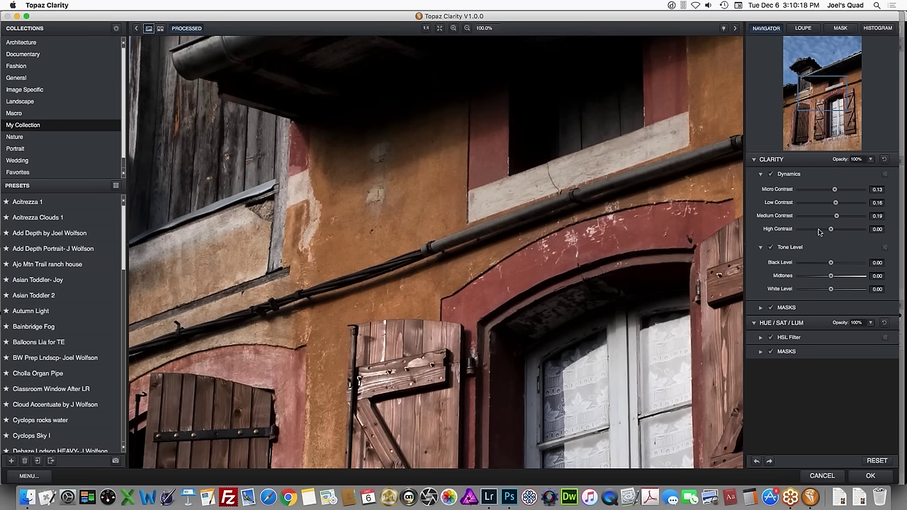
Step: With the whole image in view, set High Contrast to -0.31 and Black Level to 0.16
{"action": "left_click", "coordinate": [439, 28]}
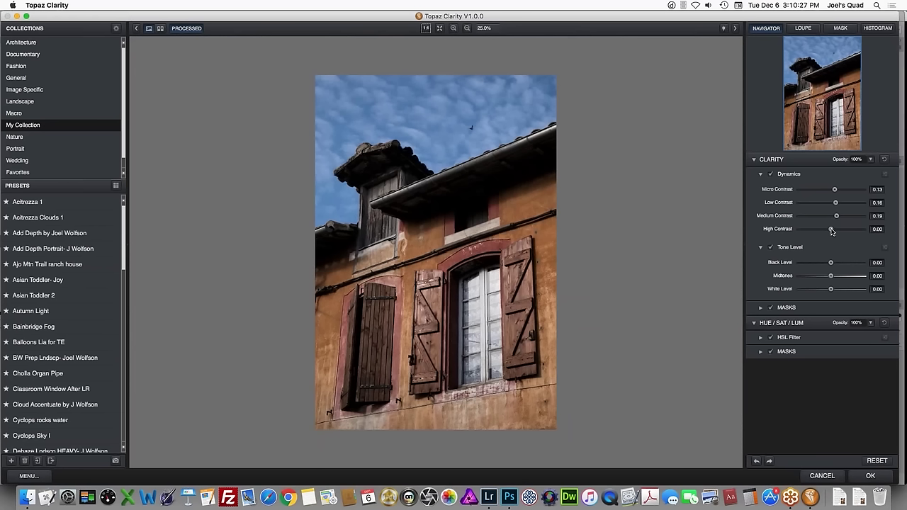
{"action": "left_click_drag", "start_coordinate": [832, 231], "coordinate": [822, 231]}
{"action": "double_click", "coordinate": [787, 229]}
{"action": "left_click_drag", "start_coordinate": [831, 230], "coordinate": [821, 231]}
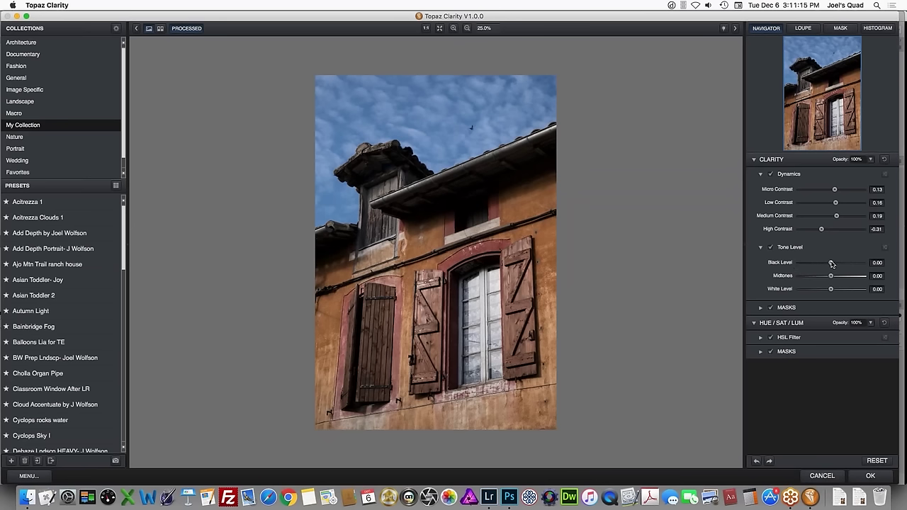
{"action": "left_click_drag", "start_coordinate": [831, 264], "coordinate": [836, 264]}
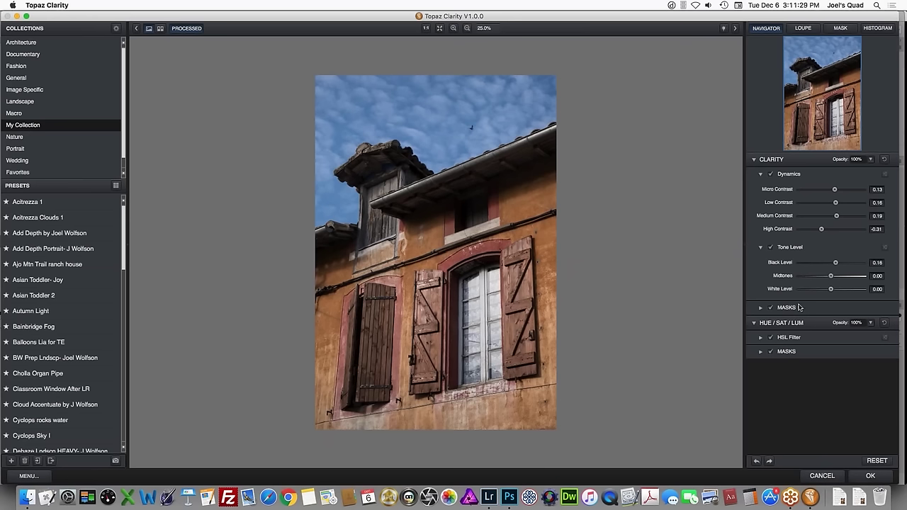
Step: Open the HSL filter adjustments, try a small overall hue shift and reset the overall hue to zero
{"action": "left_click", "coordinate": [760, 339]}
{"action": "scroll", "coordinate": [897, 344], "scroll_direction": "down", "scroll_amount": 2}
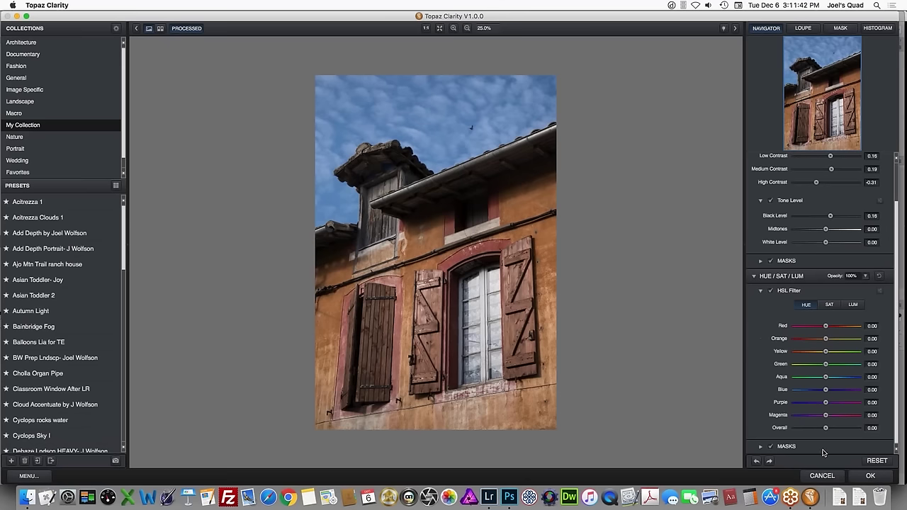
{"action": "left_click_drag", "start_coordinate": [825, 428], "coordinate": [829, 430]}
{"action": "double_click", "coordinate": [779, 430]}
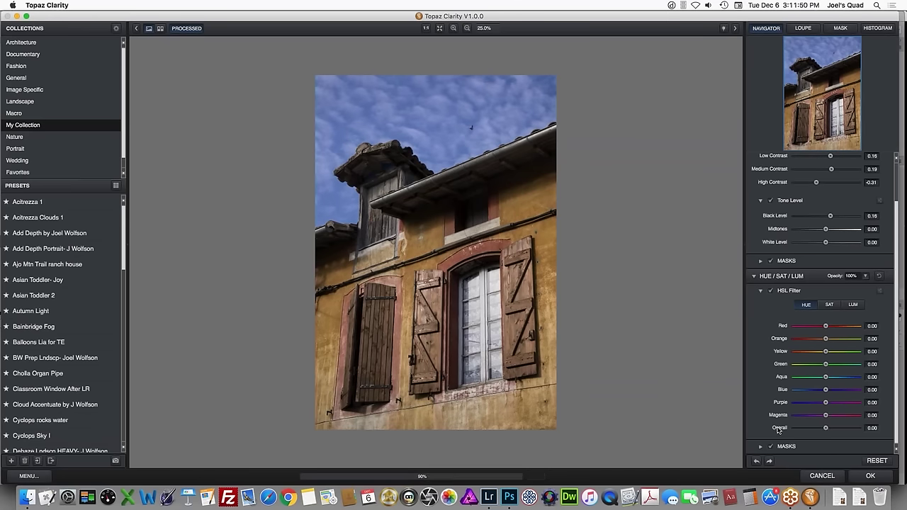
Step: Set the Overall saturation of the HSL filter to 0.08
{"action": "left_click", "coordinate": [830, 305]}
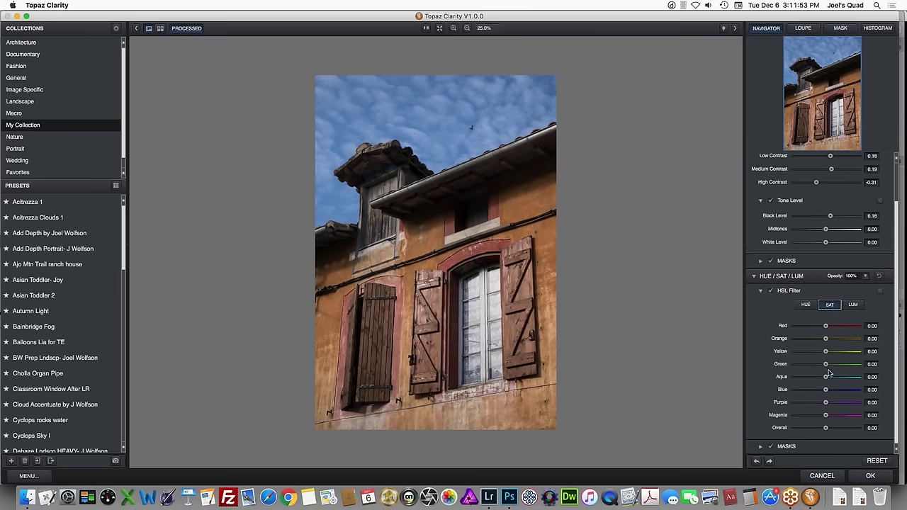
{"action": "left_click", "coordinate": [828, 428]}
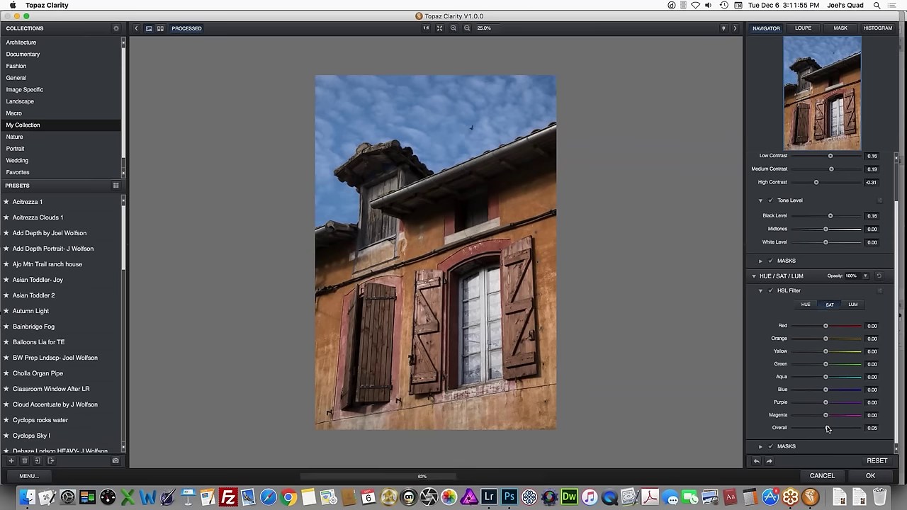
{"action": "left_click_drag", "start_coordinate": [827, 429], "coordinate": [828, 428]}
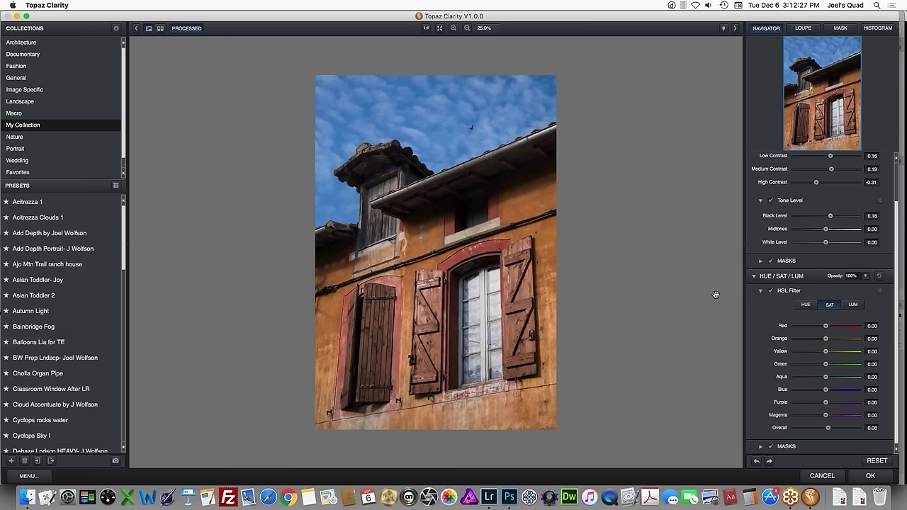
Step: Test the extremes of the Blue hue on the sky, and set it to 0.06 in the HSL filter
{"action": "left_click", "coordinate": [454, 28]}
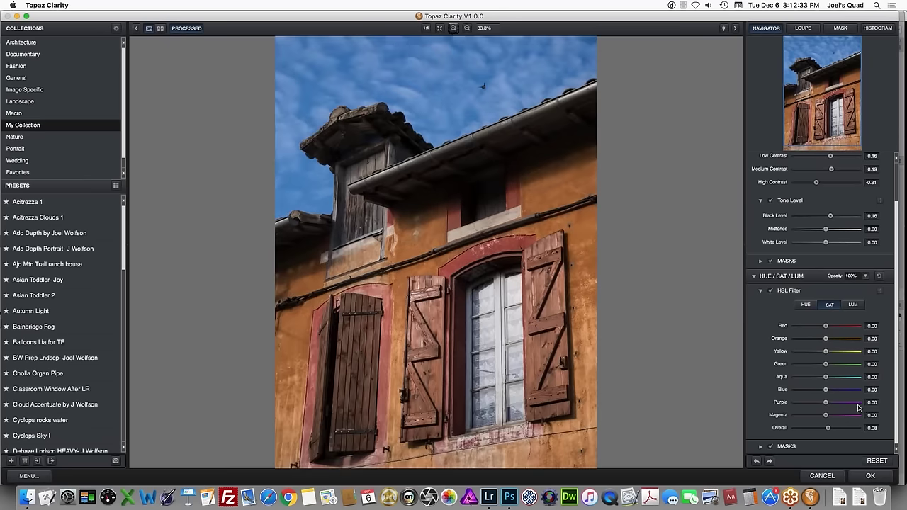
{"action": "left_click", "coordinate": [808, 306]}
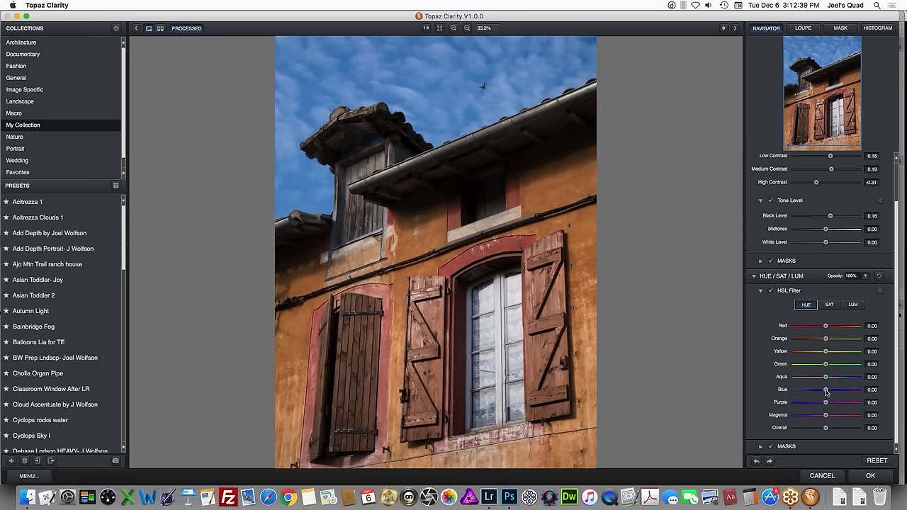
{"action": "left_click_drag", "start_coordinate": [826, 390], "coordinate": [796, 395]}
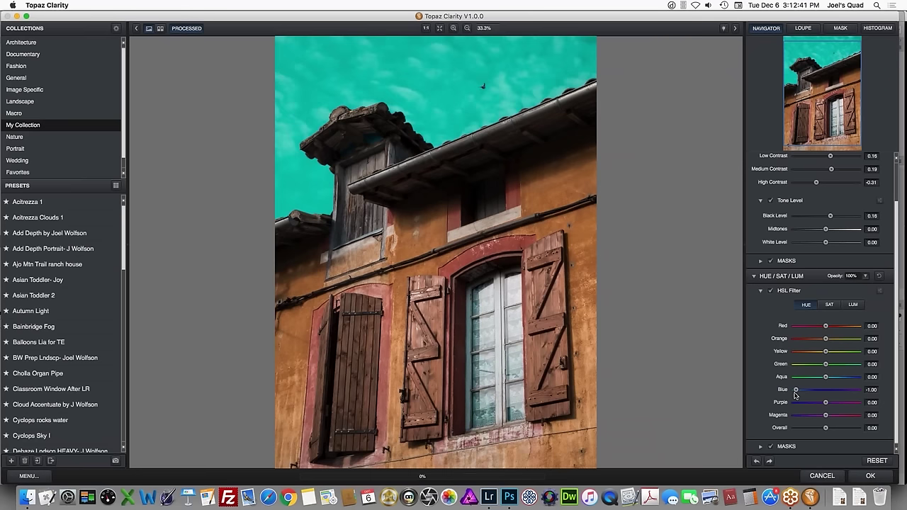
{"action": "left_click_drag", "start_coordinate": [795, 395], "coordinate": [855, 390]}
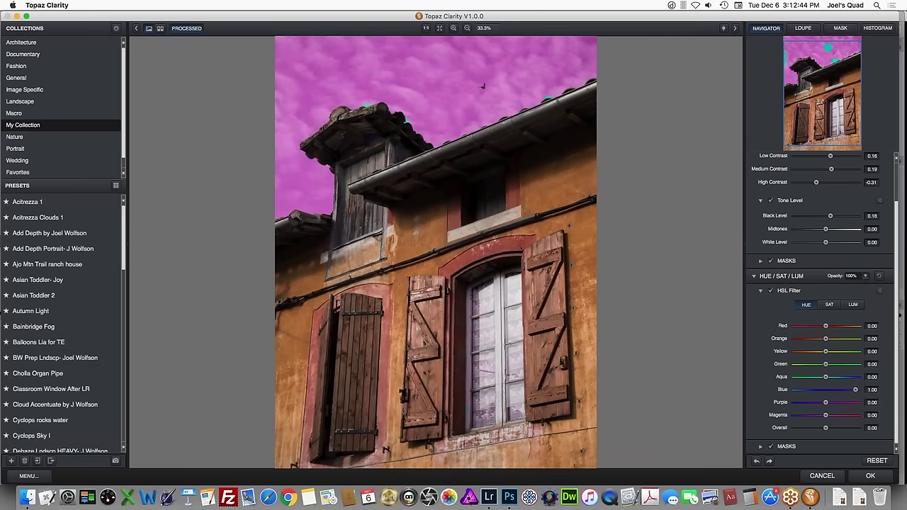
{"action": "left_click_drag", "start_coordinate": [856, 389], "coordinate": [826, 391]}
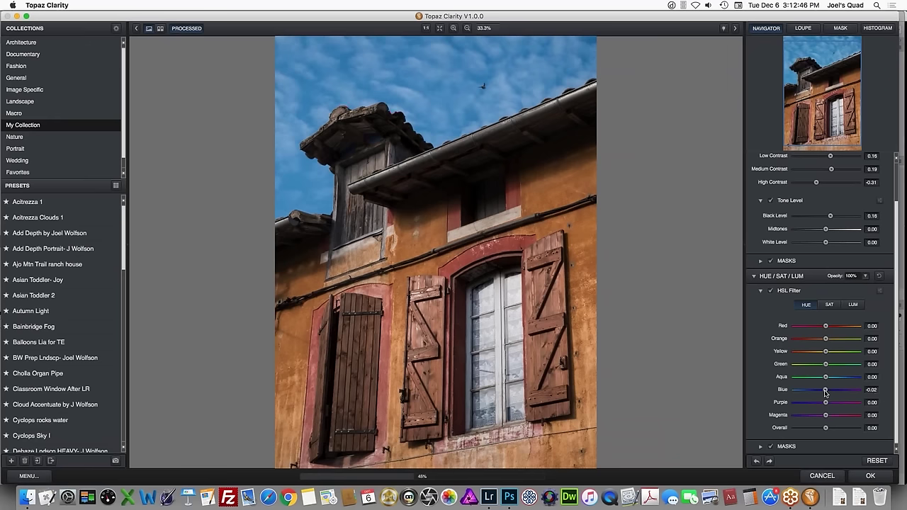
{"action": "left_click_drag", "start_coordinate": [826, 394], "coordinate": [828, 391]}
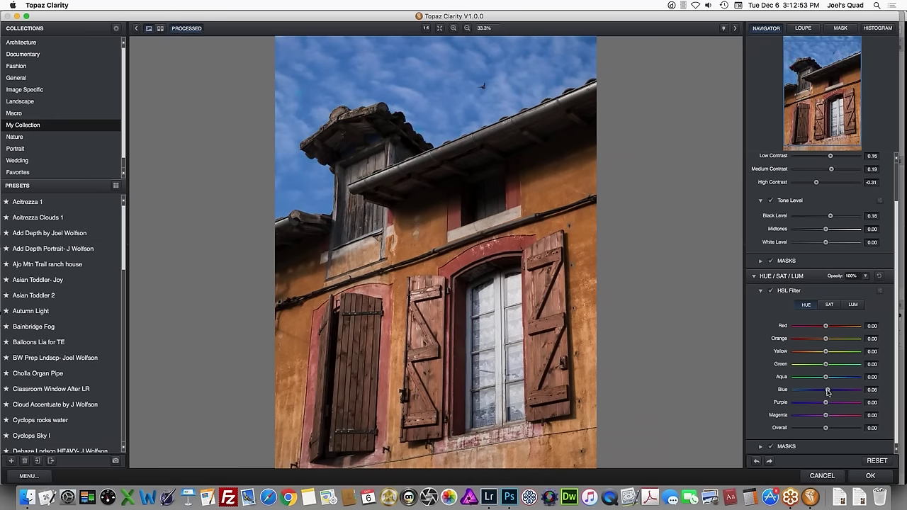
Step: In the HSL filter, set the Orange saturation to 0.06 and the Red saturation to 0.11
{"action": "left_click", "coordinate": [829, 306]}
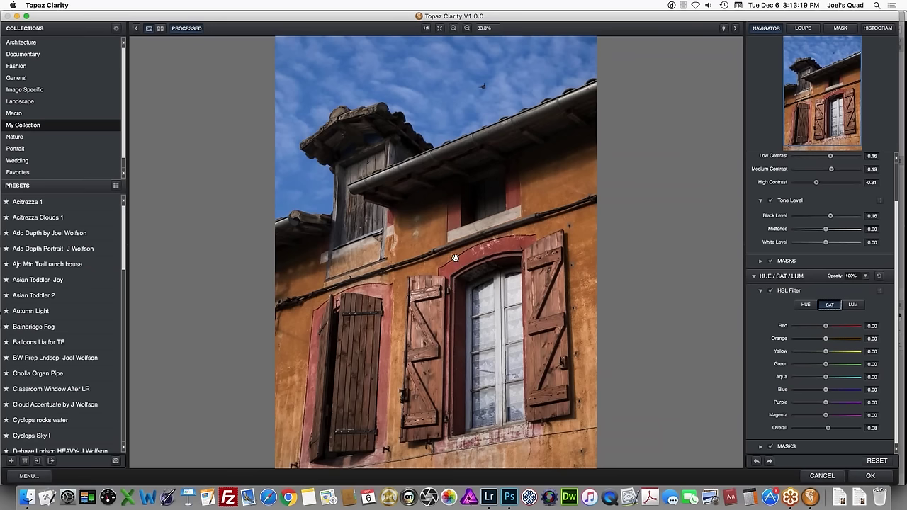
{"action": "left_click_drag", "start_coordinate": [825, 340], "coordinate": [828, 341]}
{"action": "left_click", "coordinate": [828, 341]}
{"action": "left_click", "coordinate": [828, 341]}
{"action": "left_click_drag", "start_coordinate": [826, 327], "coordinate": [856, 326]}
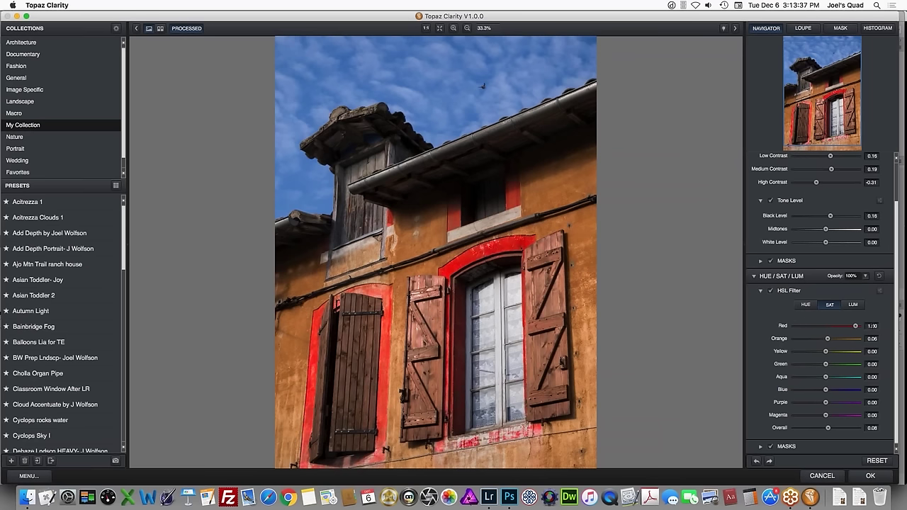
{"action": "left_click_drag", "start_coordinate": [856, 326], "coordinate": [830, 330]}
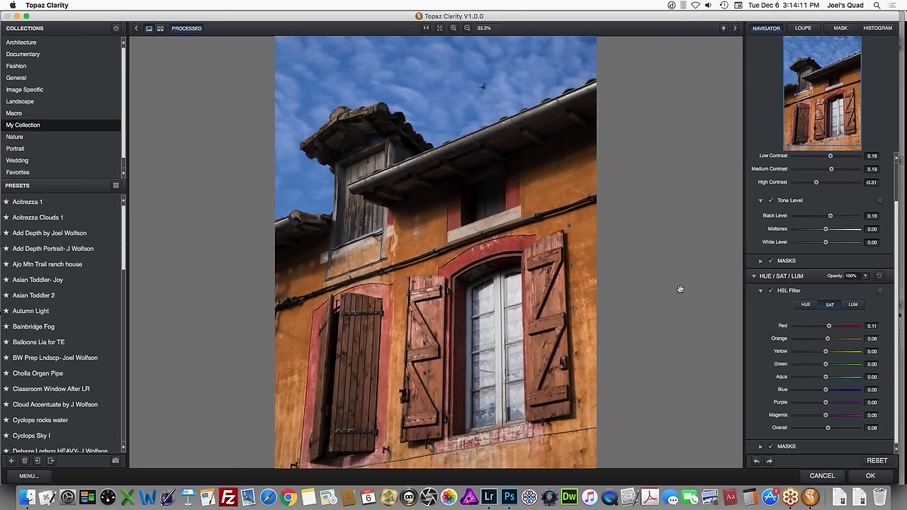
Step: Set the Blue luminance to -0.09 and apply the Clarity adjustments to the layer
{"action": "left_click", "coordinate": [853, 306]}
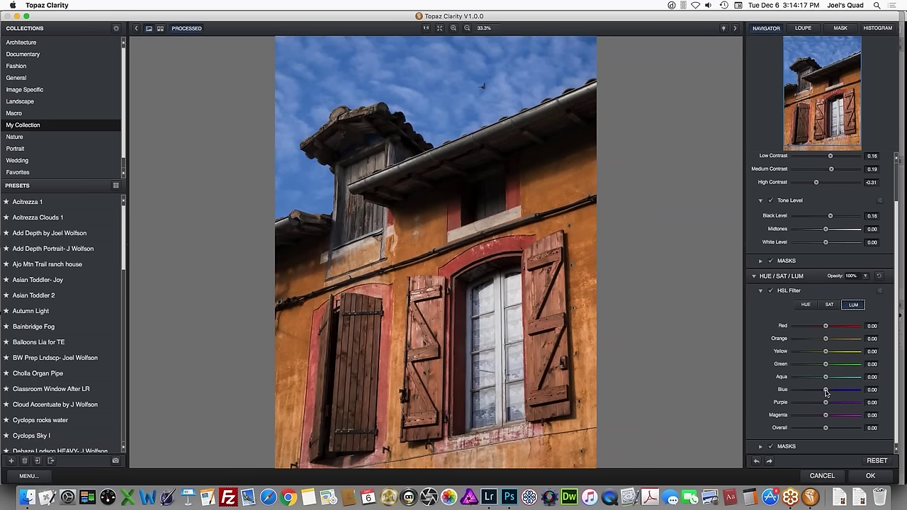
{"action": "mouse_move", "coordinate": [826, 392]}
{"action": "left_mouse_down"}
{"action": "mouse_move", "coordinate": [805, 391]}
{"action": "mouse_move", "coordinate": [843, 395]}
{"action": "mouse_move", "coordinate": [823, 397]}
{"action": "left_mouse_up"}
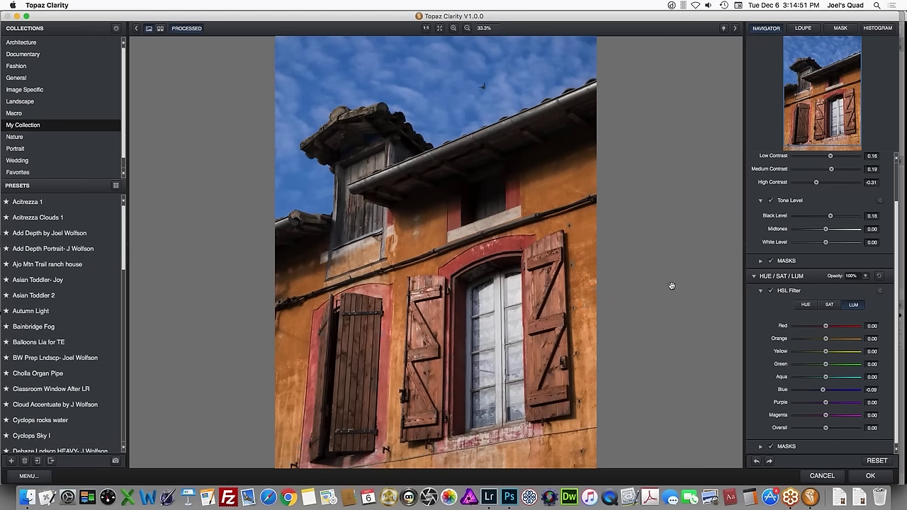
{"action": "left_click", "coordinate": [871, 477]}
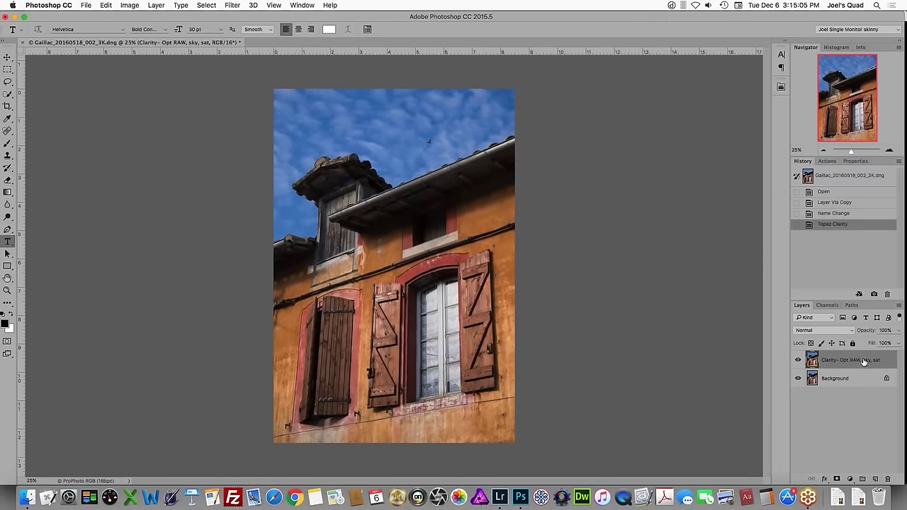
Step: Compare the photo with and without the Clarity layer, and examine the facade at 100% magnification
{"action": "left_click", "coordinate": [798, 361]}
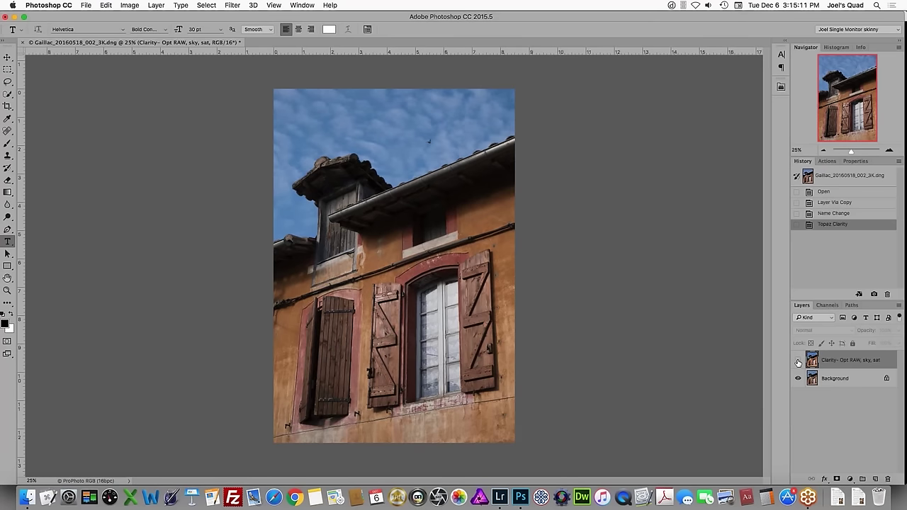
{"action": "left_click", "coordinate": [798, 362]}
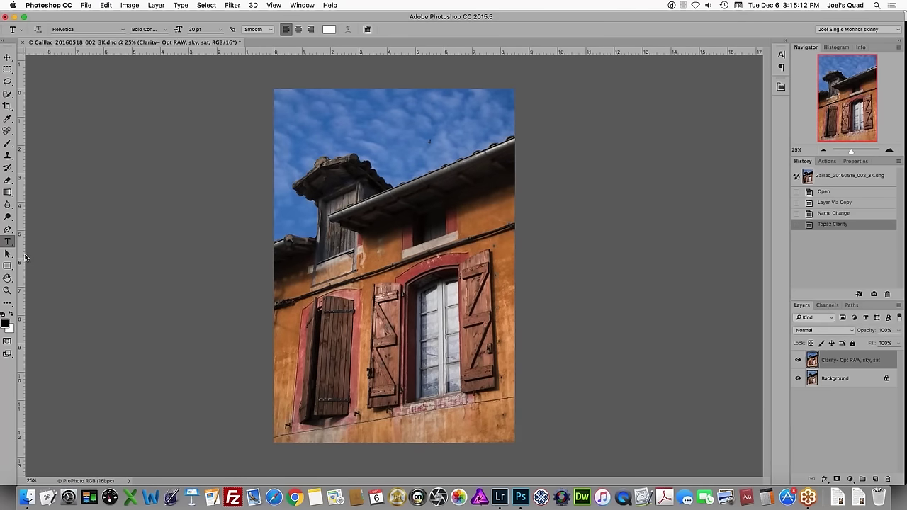
{"action": "left_click", "coordinate": [7, 291]}
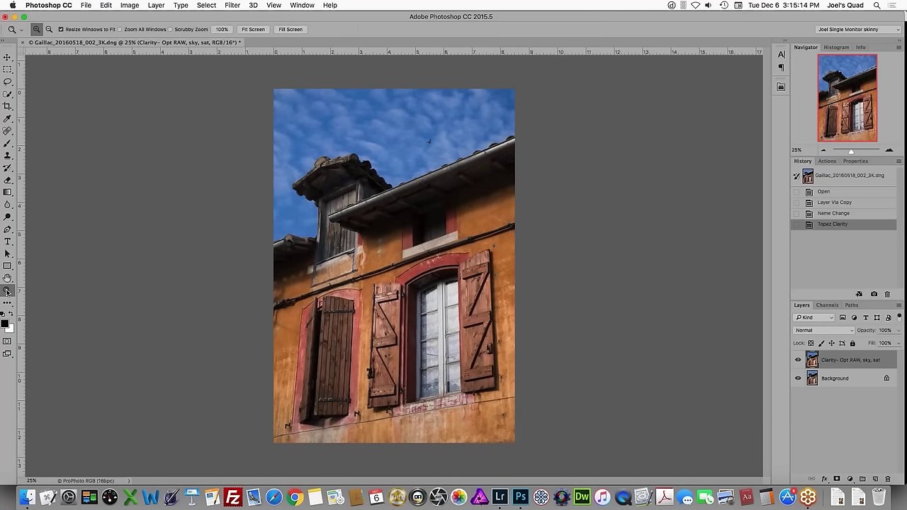
{"action": "double_click", "coordinate": [8, 291]}
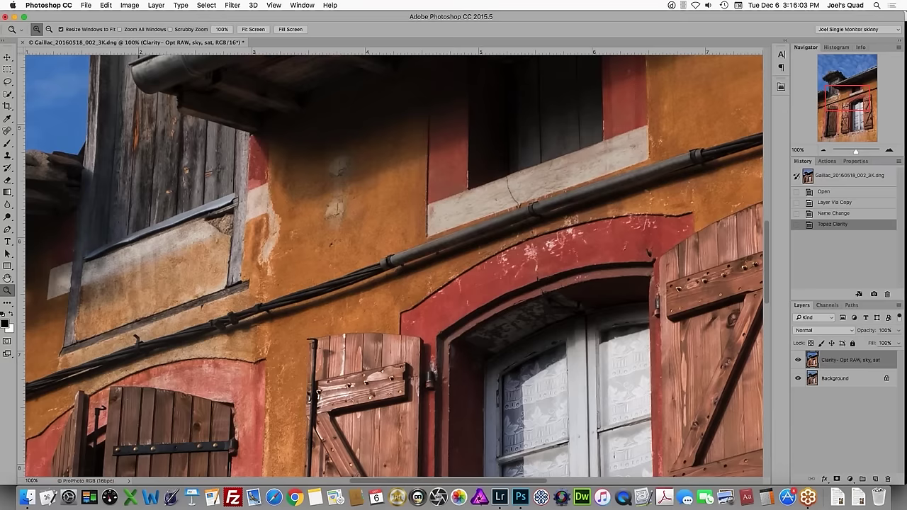
Step: Duplicate the Clarity layer and name the copy "Detail- Sharpen"
{"action": "key", "text": "super+j"}
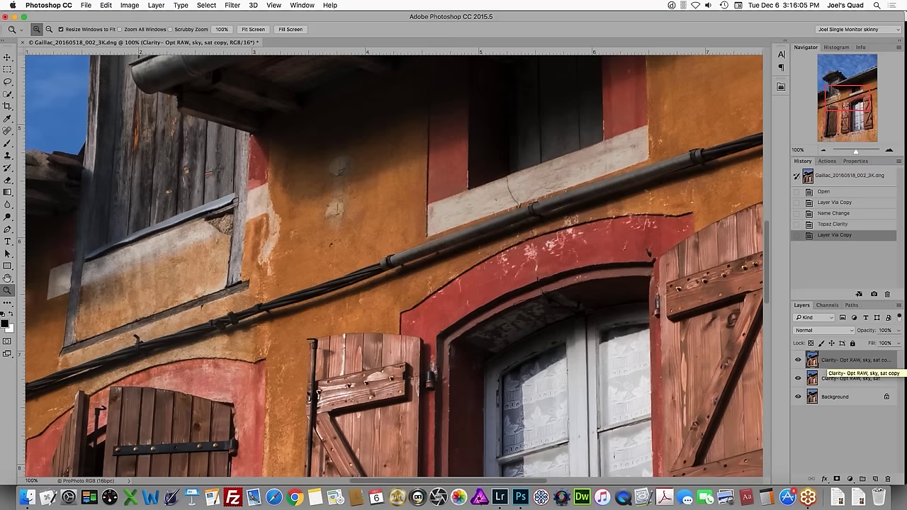
{"action": "double_click", "coordinate": [854, 360]}
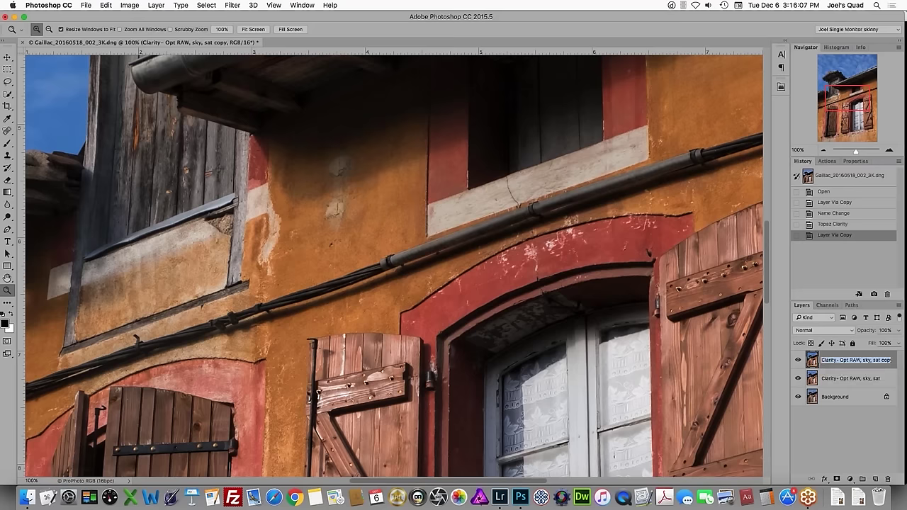
{"action": "type", "text": "Detail-"}
{"action": "type", "text": "Sharpen"}
{"action": "key", "text": "Return"}
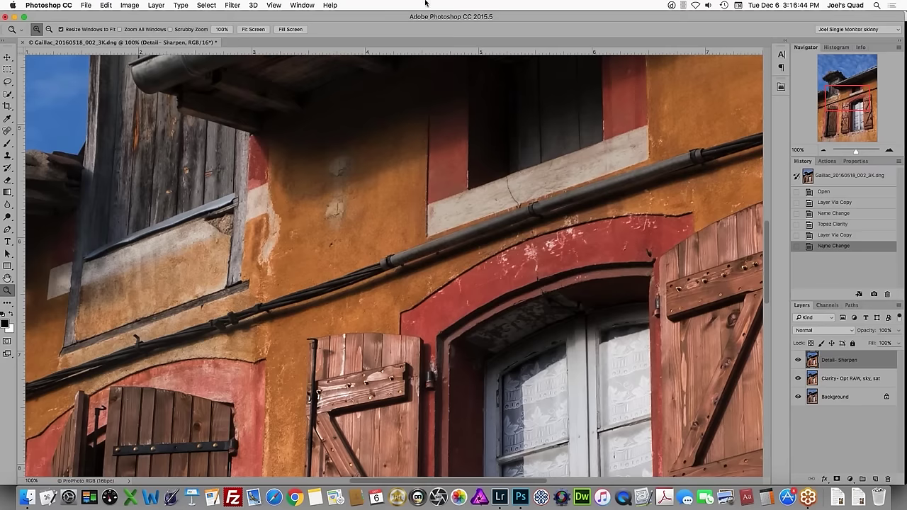
Step: Open the Topaz Detail 3 filter on the Detail- Sharpen layer
{"action": "left_click", "coordinate": [237, 6]}
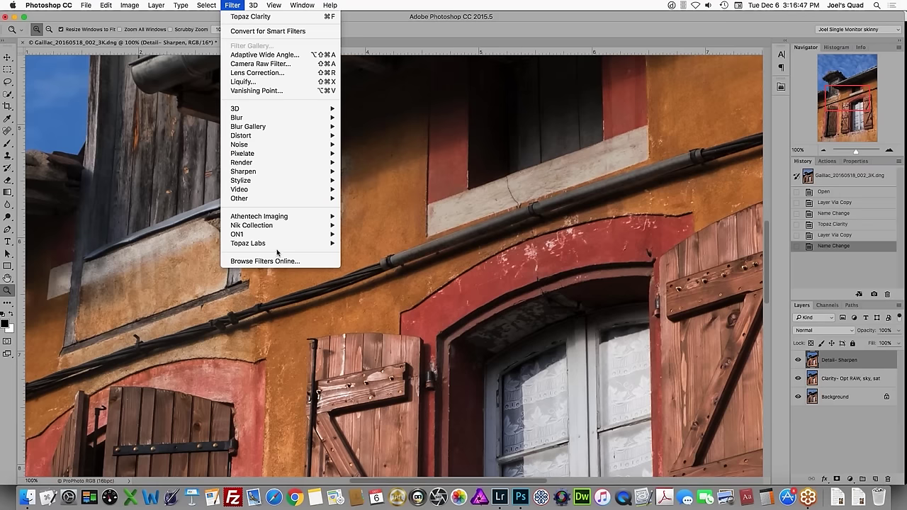
{"action": "mouse_move", "coordinate": [277, 247]}
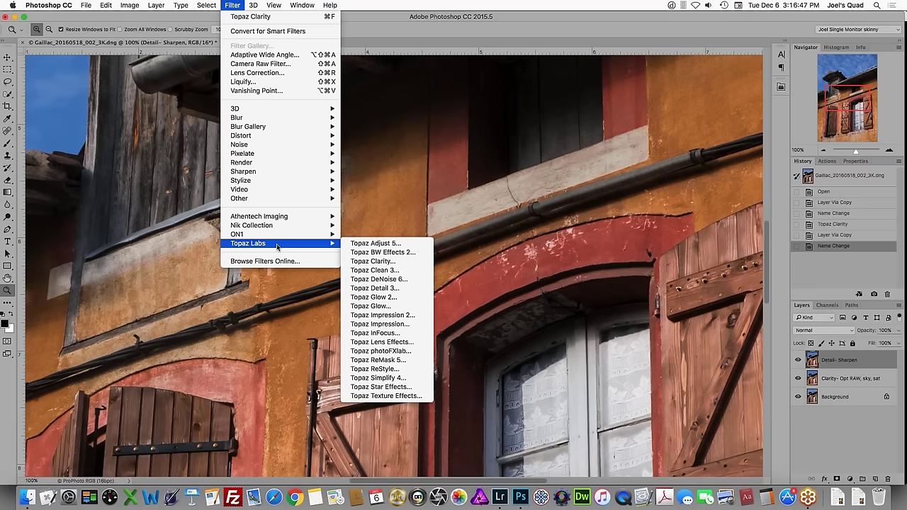
{"action": "left_click", "coordinate": [360, 290]}
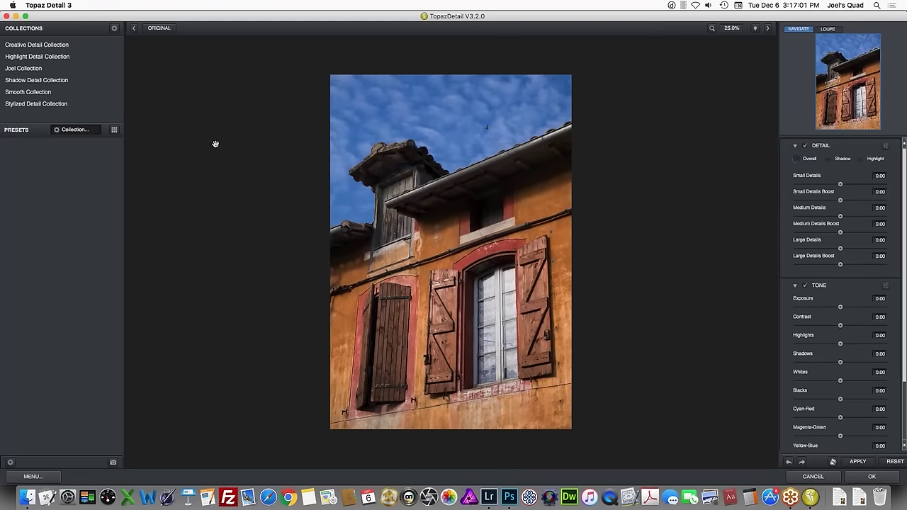
Step: Try out the presets in the custom collection, including the RAW HiRes Sharpen and RAW Capture Sharpen presets
{"action": "left_click", "coordinate": [25, 71]}
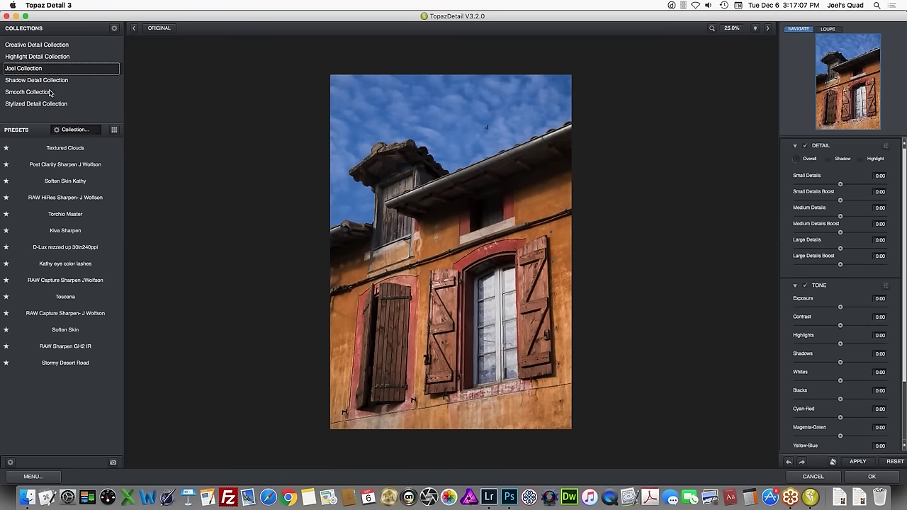
{"action": "left_click", "coordinate": [65, 197]}
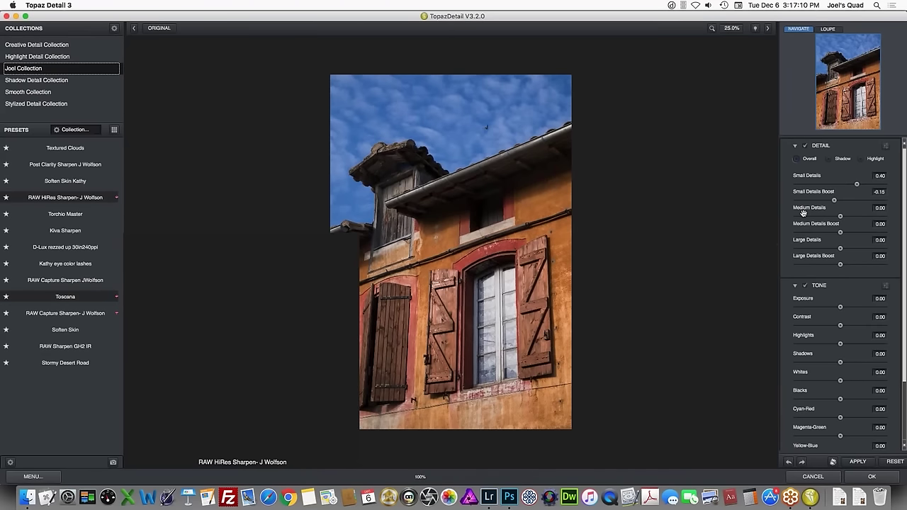
{"action": "key", "text": "Down"}
{"action": "key", "text": "Down"}
{"action": "key", "text": "Down"}
{"action": "key", "text": "Down"}
{"action": "key", "text": "Down"}
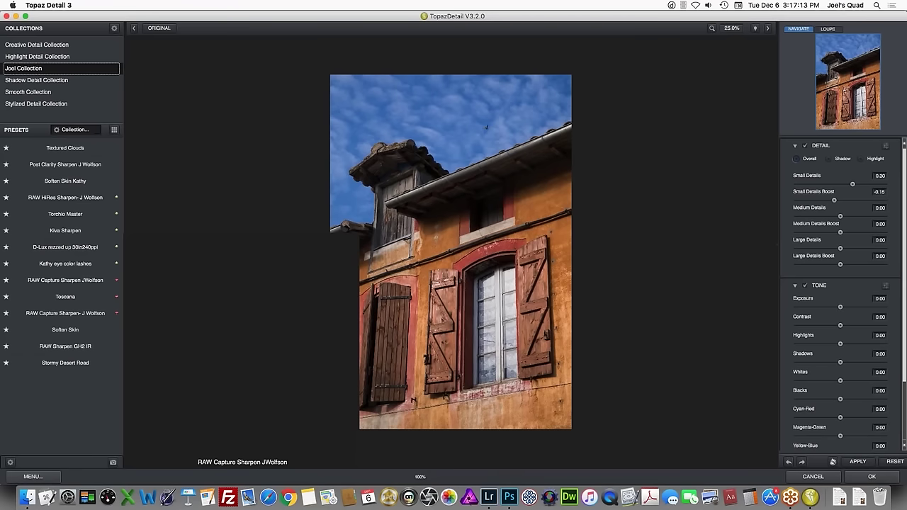
{"action": "key", "text": "Down"}
{"action": "key", "text": "Down"}
{"action": "key", "text": "Down"}
{"action": "key", "text": "Up"}
{"action": "key", "text": "Up"}
{"action": "key", "text": "Up"}
{"action": "key", "text": "Up"}
{"action": "key", "text": "Up"}
{"action": "key", "text": "Up"}
{"action": "key", "text": "Up"}
{"action": "key", "text": "Up"}
{"action": "key", "text": "Up"}
{"action": "key", "text": "Up"}
{"action": "key", "text": "Up"}
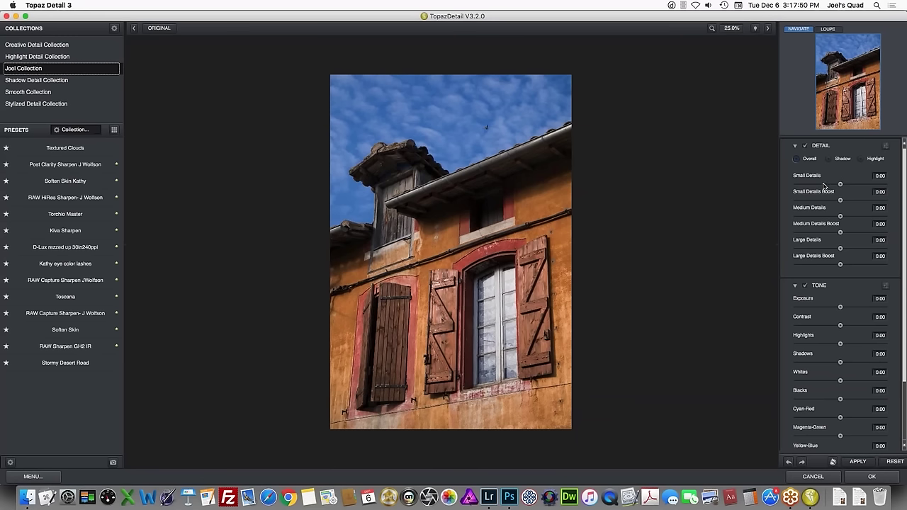
Step: At 100% magnification, set the overall Small Details to 0.20 and compare the result with the original
{"action": "left_click", "coordinate": [712, 29]}
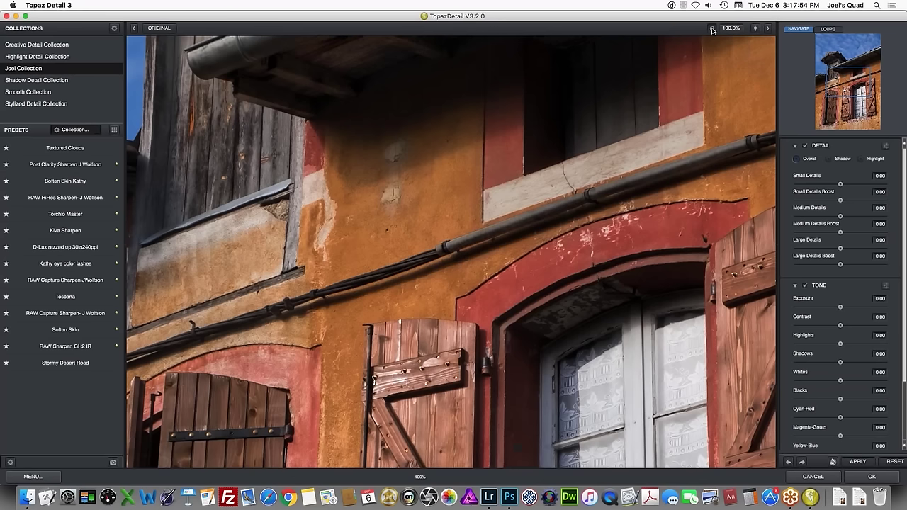
{"action": "left_click", "coordinate": [843, 186]}
{"action": "left_click_drag", "start_coordinate": [843, 186], "coordinate": [844, 187]}
{"action": "left_click_drag", "start_coordinate": [844, 186], "coordinate": [851, 186]}
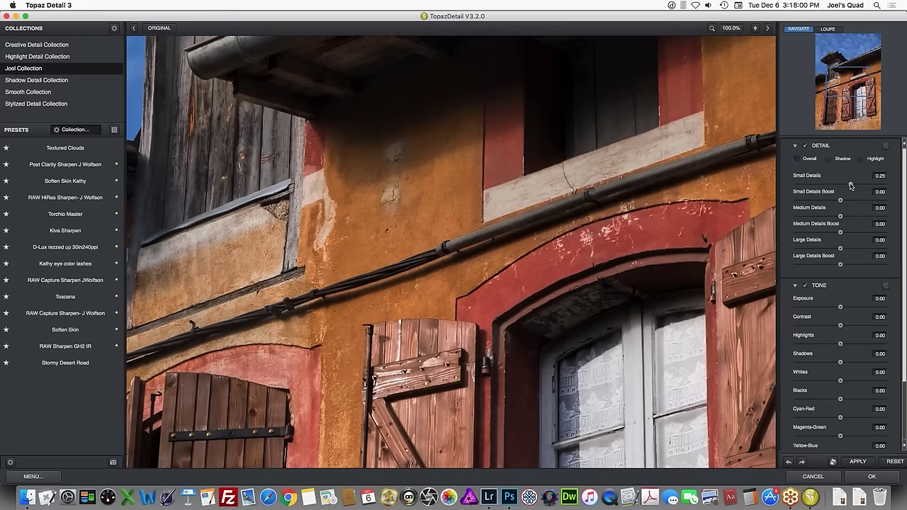
{"action": "left_click_drag", "start_coordinate": [851, 186], "coordinate": [848, 185]}
{"action": "left_click", "coordinate": [625, 99]}
{"action": "left_click", "coordinate": [625, 98]}
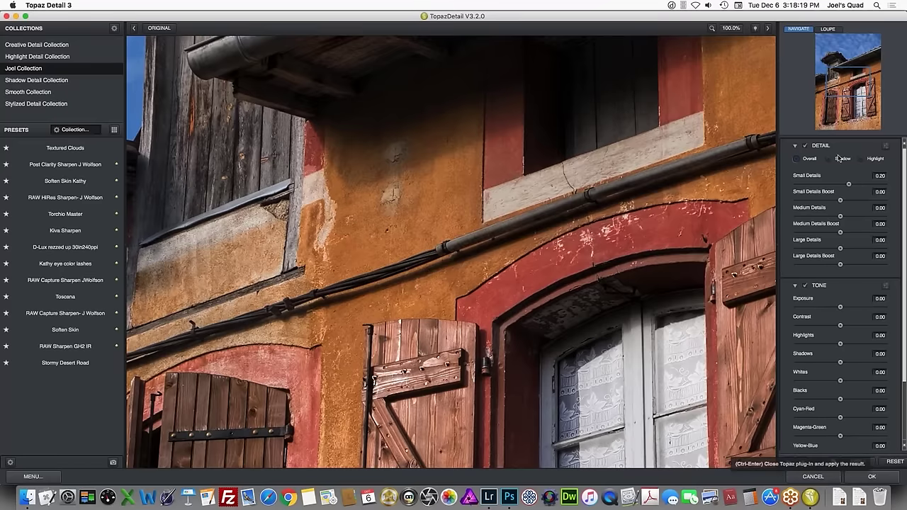
Step: Compare the sharpened building photo with its original at 50% magnification
{"action": "left_click", "coordinate": [724, 31]}
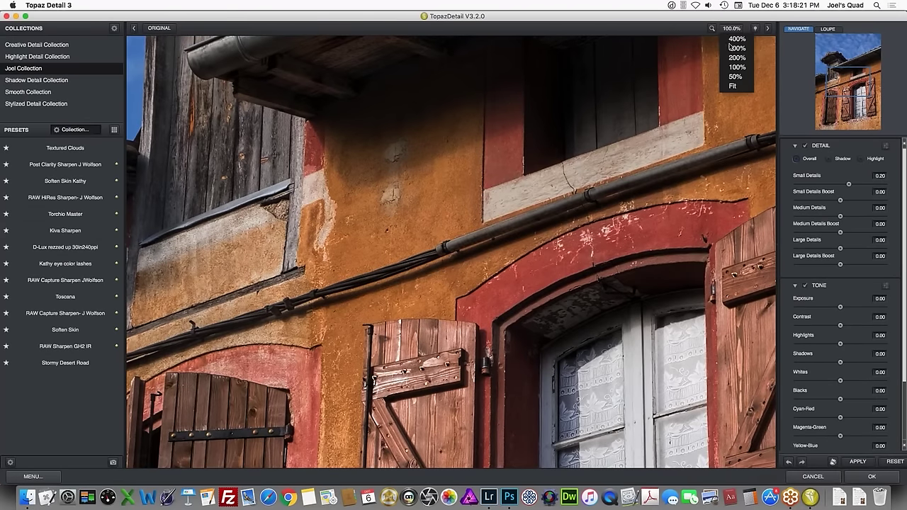
{"action": "left_click", "coordinate": [732, 79]}
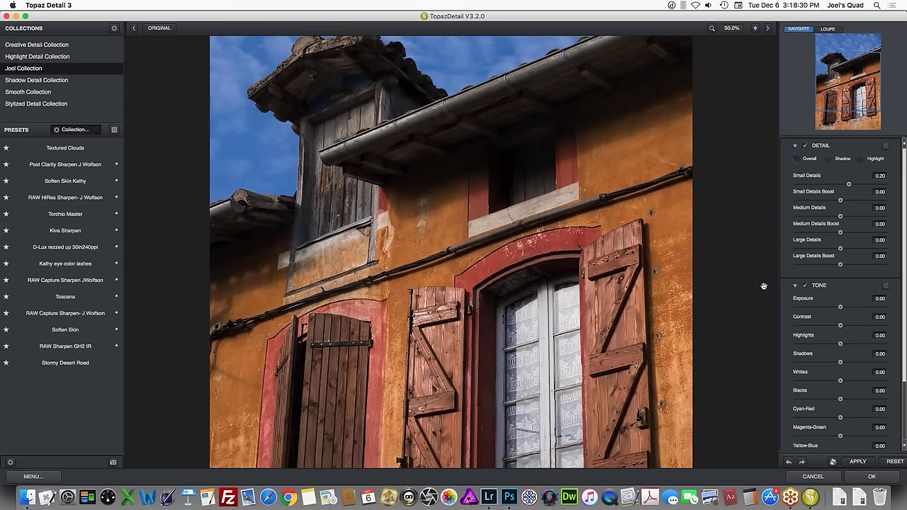
{"action": "left_click", "coordinate": [764, 285]}
{"action": "left_click", "coordinate": [747, 285]}
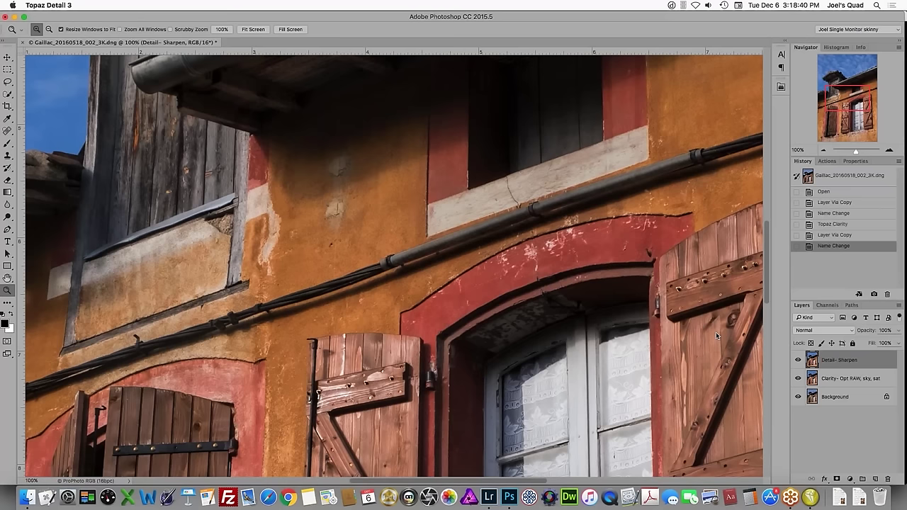
Step: Switch to Lightroom and compare the original and finished Gaillac photos side by side with the lights dimmed
{"action": "left_click", "coordinate": [499, 496]}
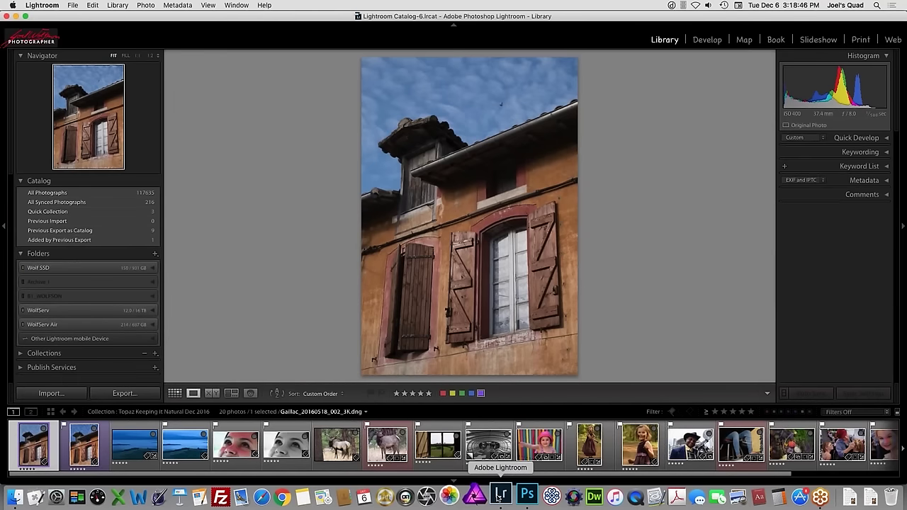
{"action": "left_click", "coordinate": [85, 445], "text": "super"}
{"action": "key", "text": "c"}
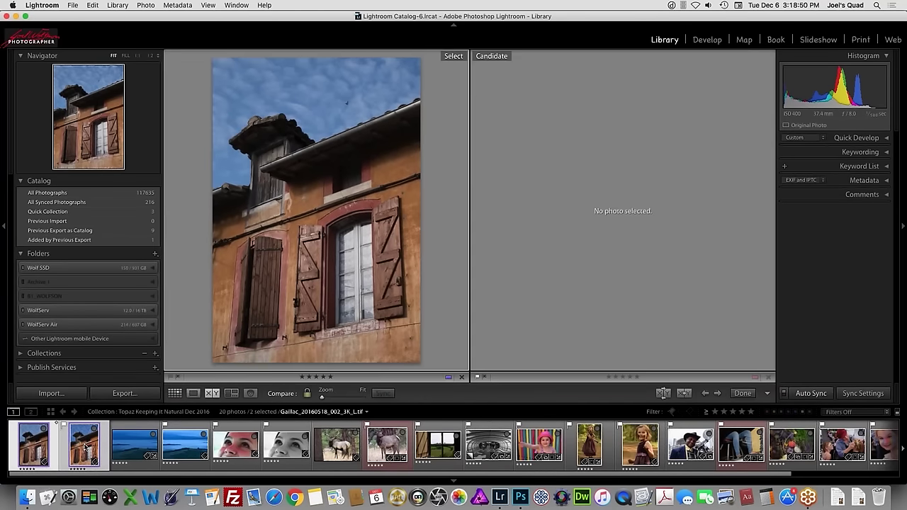
{"action": "key", "text": "shift+Tab"}
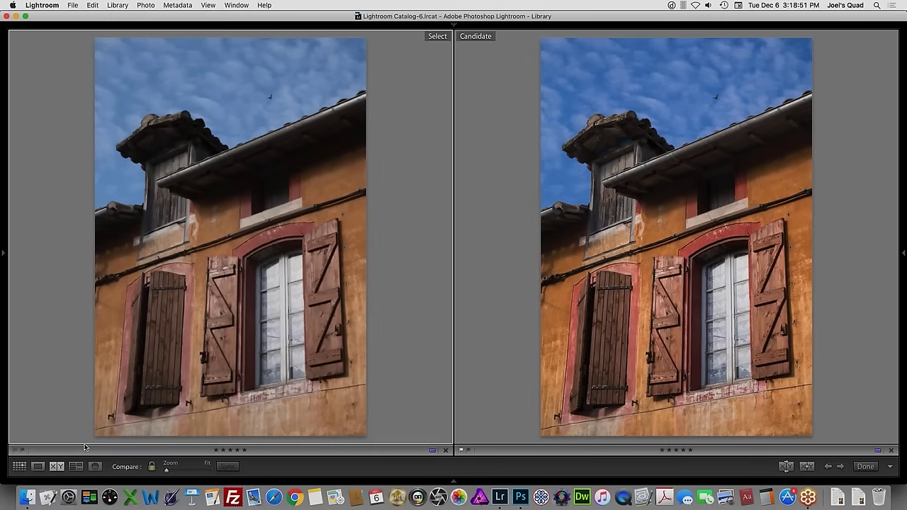
{"action": "key", "text": "l"}
{"action": "key", "text": "l"}
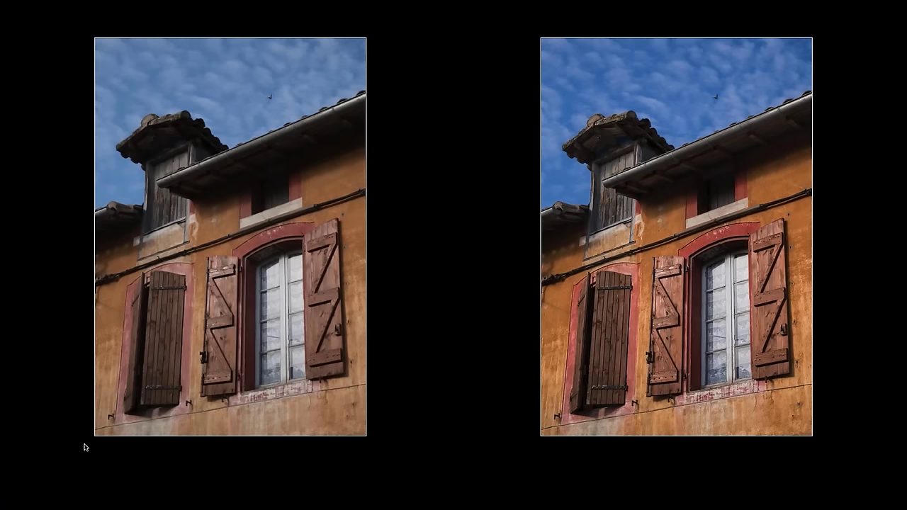
{"action": "key", "text": "l"}
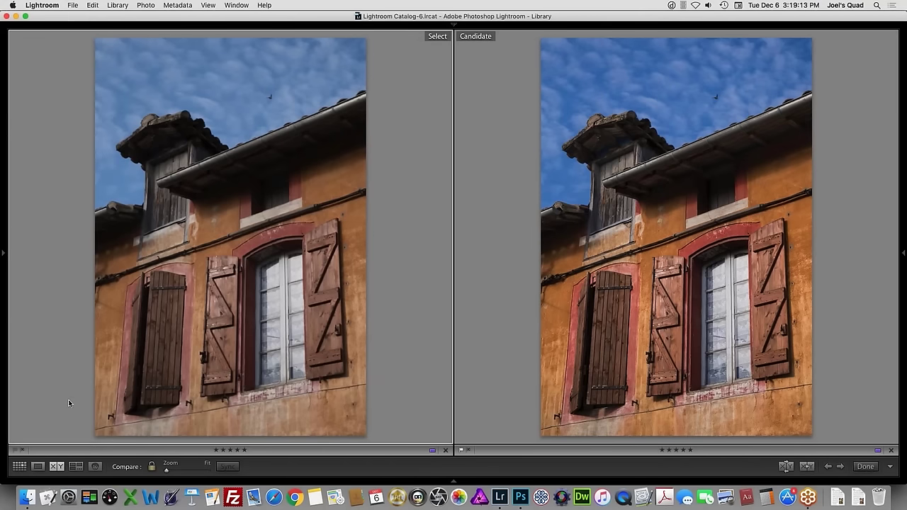
{"action": "key", "text": "shift+Tab"}
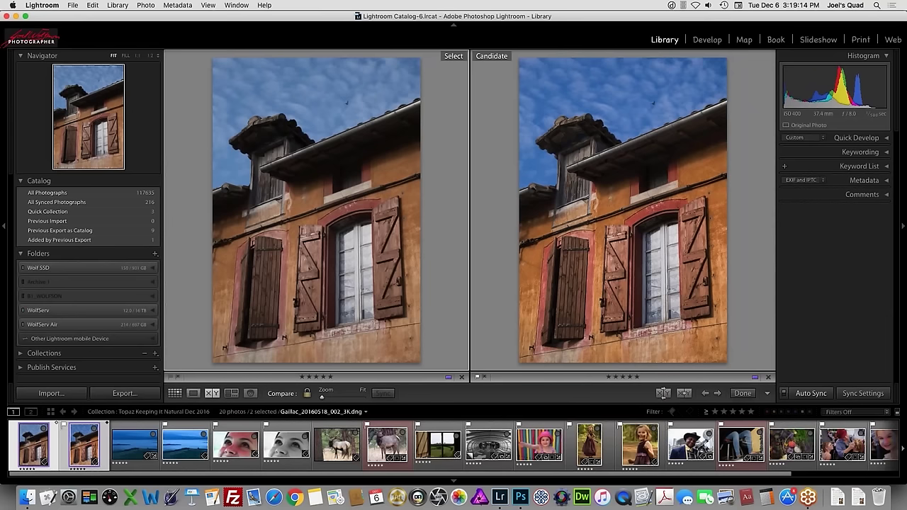
Step: View the finished black-and-white New York City portrait and look over the collection's photos in the grid
{"action": "key", "text": "e"}
{"action": "key", "text": "super+d"}
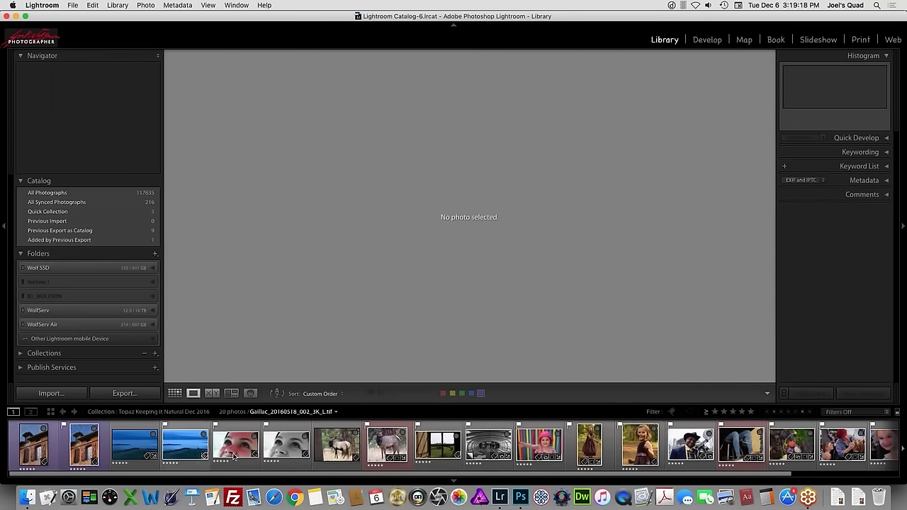
{"action": "left_click", "coordinate": [294, 449]}
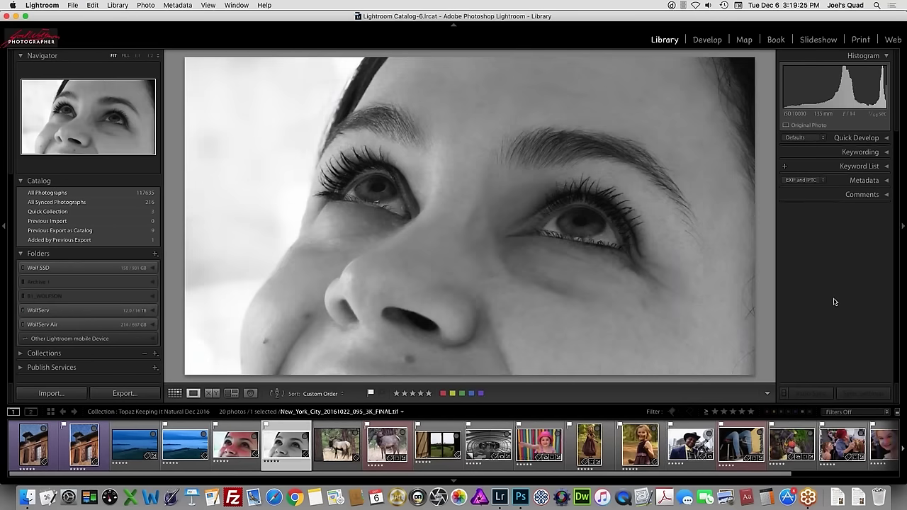
{"action": "key", "text": "g"}
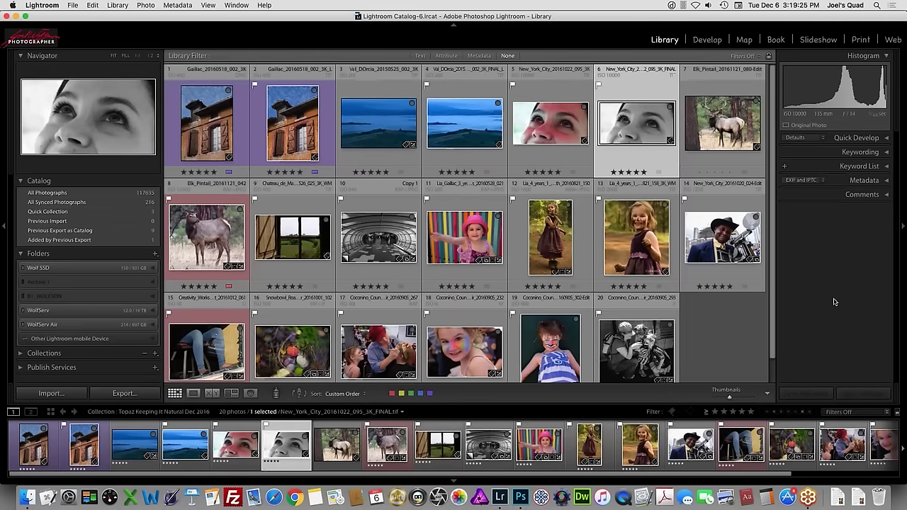
{"action": "key", "text": "e"}
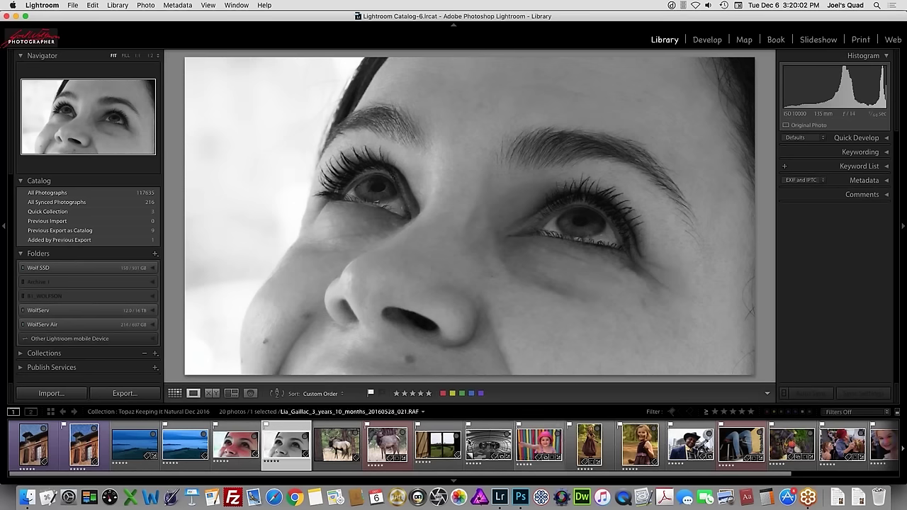
Step: Open the color New York City portrait in Photoshop as a copy with Lightroom adjustments
{"action": "left_click", "coordinate": [232, 447]}
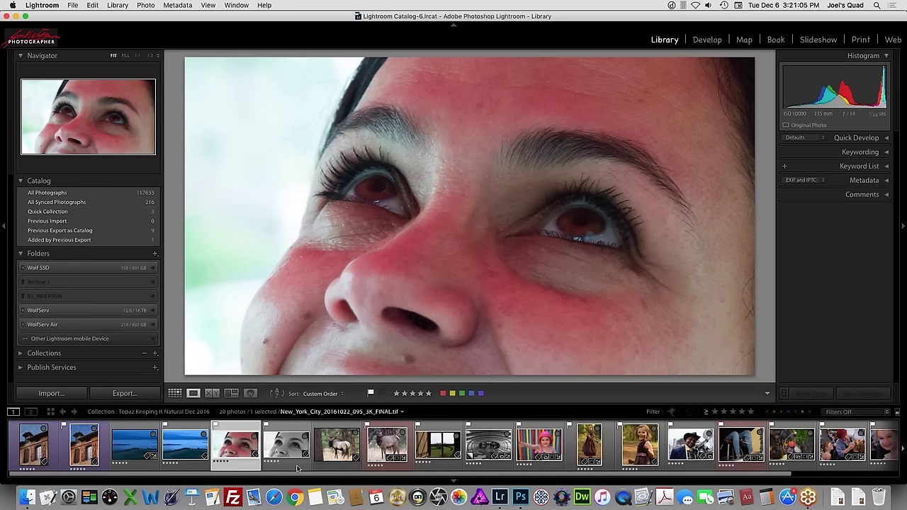
{"action": "right_click", "coordinate": [249, 448]}
{"action": "mouse_move", "coordinate": [300, 273]}
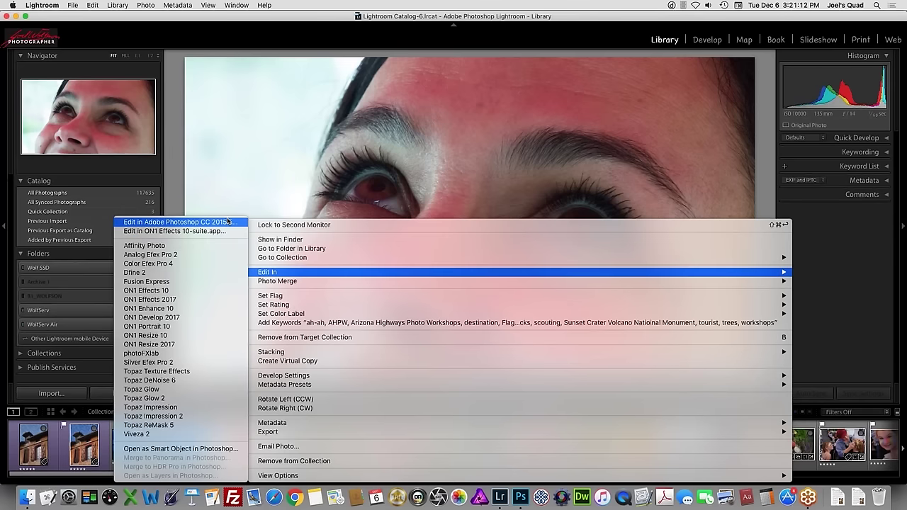
{"action": "left_click", "coordinate": [228, 222]}
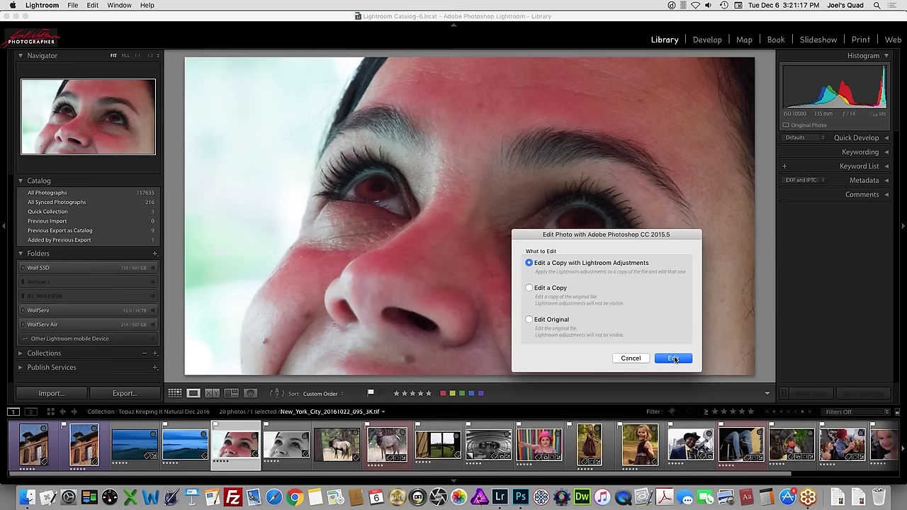
{"action": "left_click", "coordinate": [674, 359]}
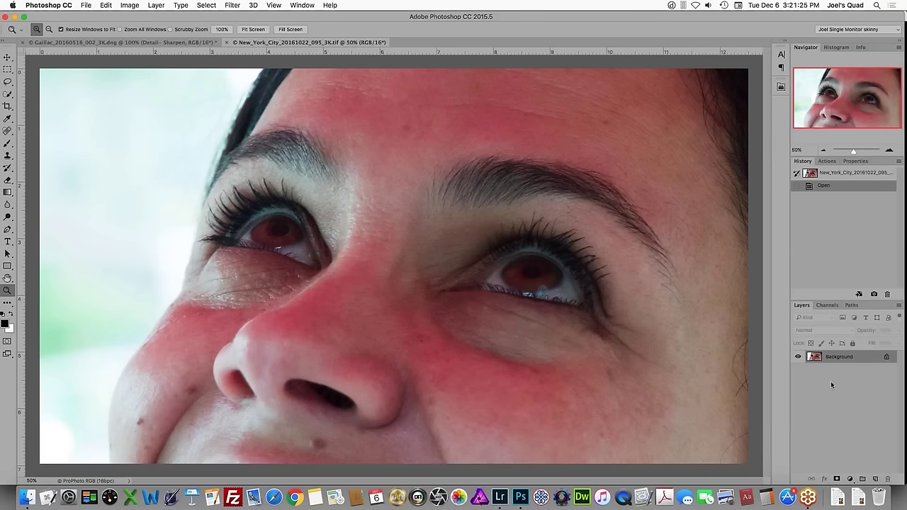
Step: Duplicate the Background layer and name the copy "BW Effects"
{"action": "left_click_drag", "start_coordinate": [839, 367], "coordinate": [875, 481]}
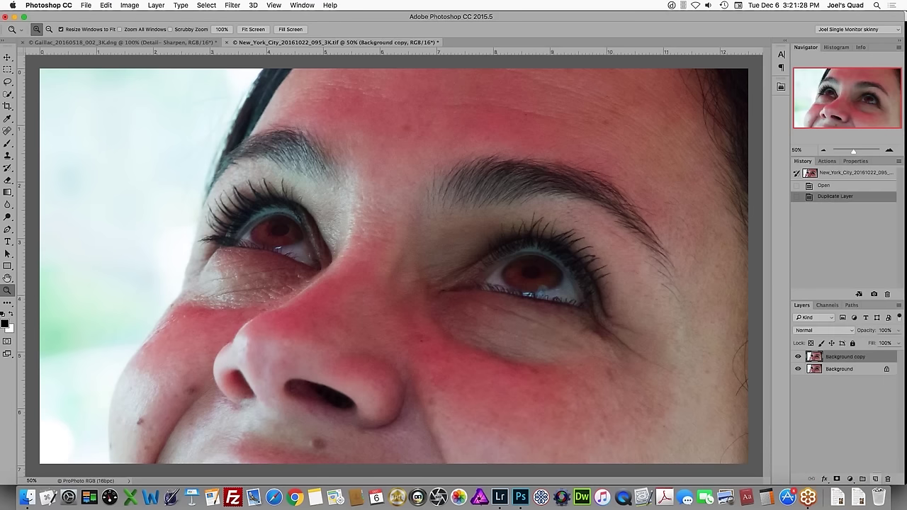
{"action": "double_click", "coordinate": [841, 358]}
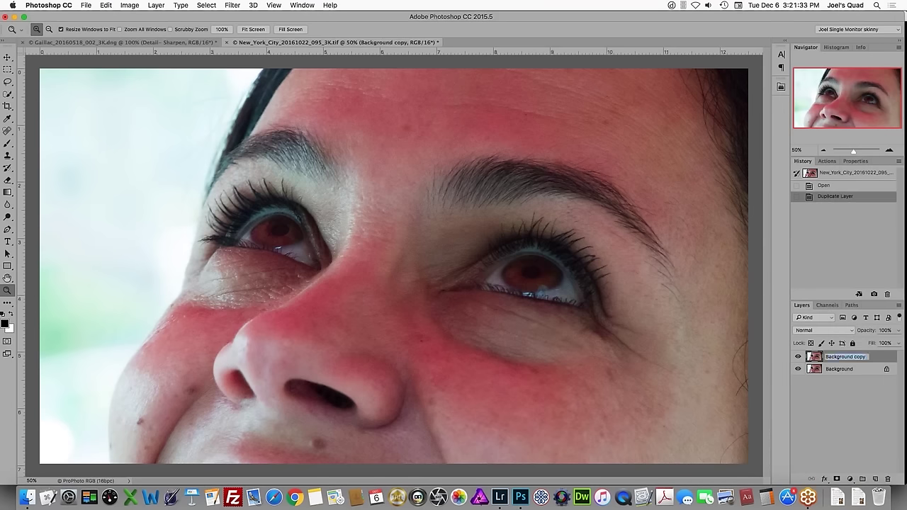
{"action": "type", "text": "BW Effects"}
{"action": "key", "text": "Return"}
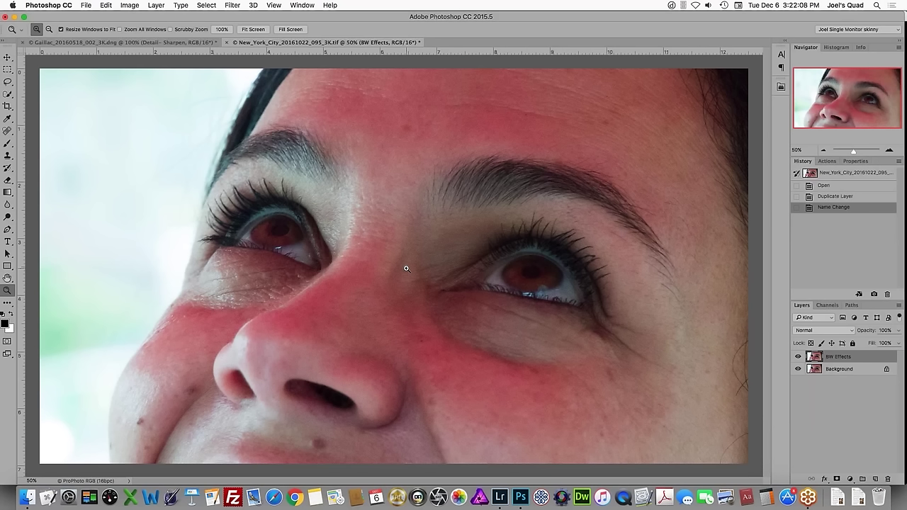
Step: Open the Topaz BW Effects 2 filter on the BW Effects layer
{"action": "left_click", "coordinate": [232, 6]}
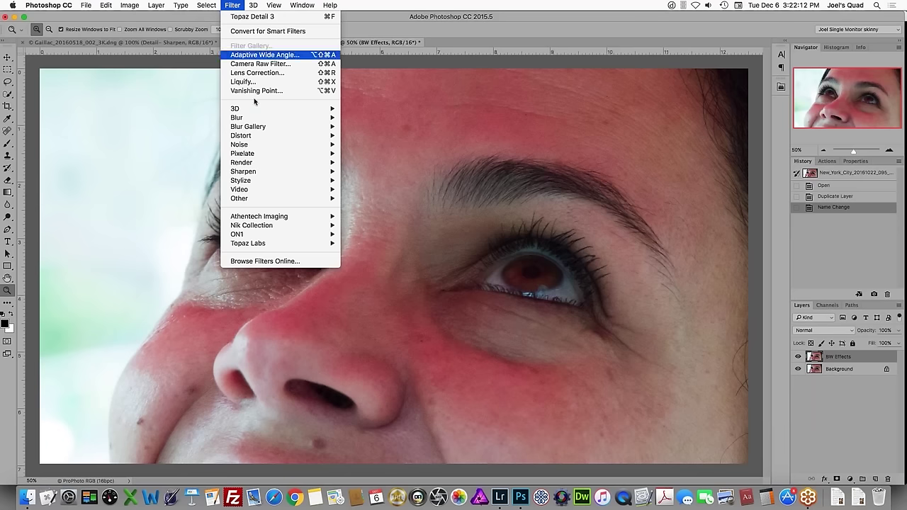
{"action": "mouse_move", "coordinate": [274, 244]}
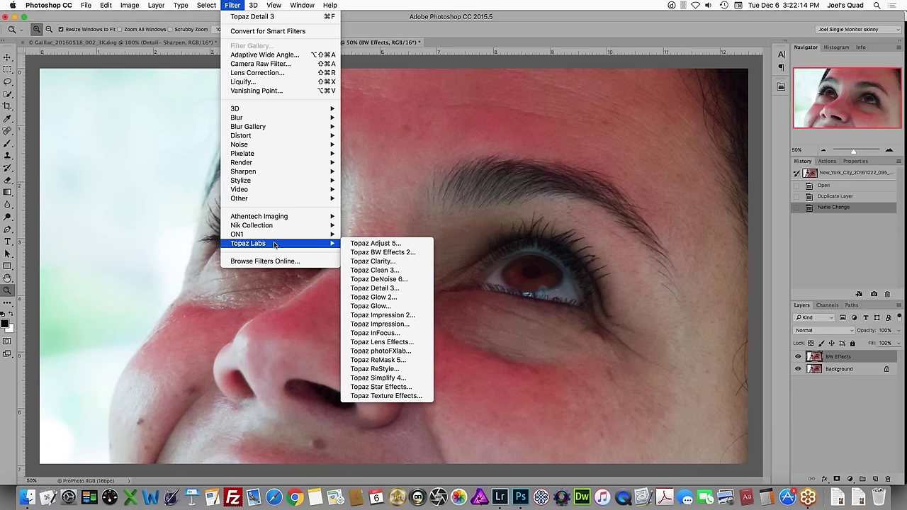
{"action": "left_click", "coordinate": [410, 256]}
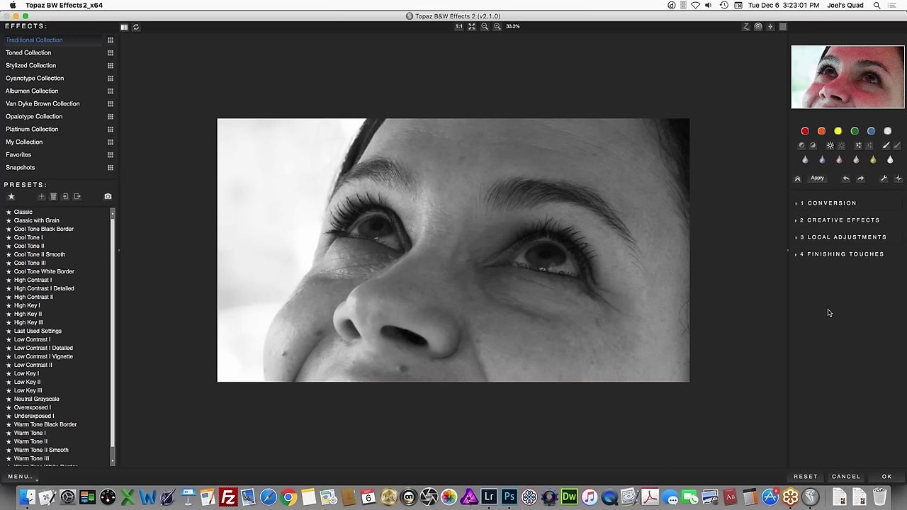
Step: Preview the Classic preset, apply Neutral Grayscale from the Traditional Collection instead, and compare it with the original
{"action": "left_click", "coordinate": [23, 212]}
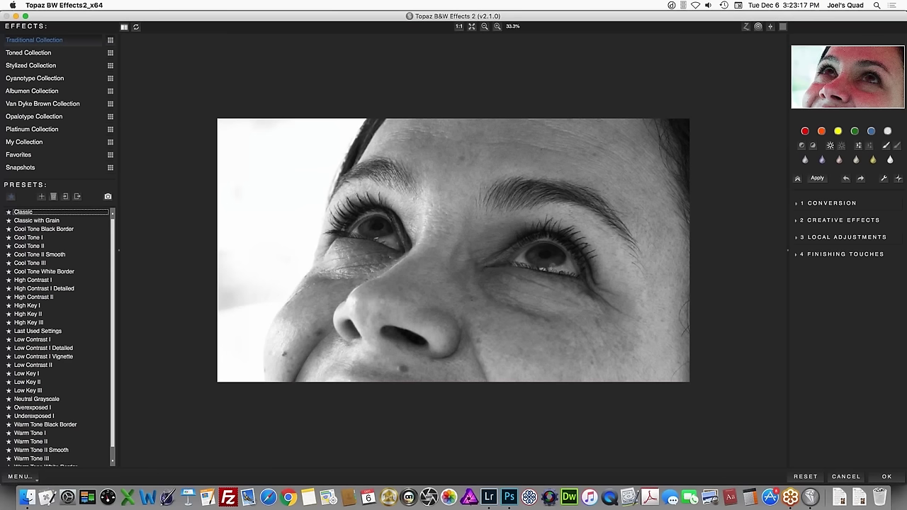
{"action": "left_click", "coordinate": [48, 399]}
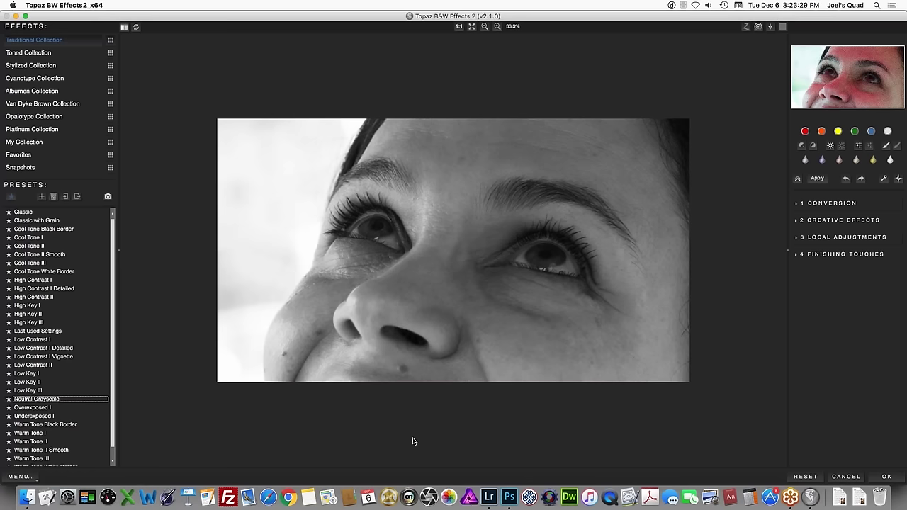
{"action": "key", "text": "space"}
Step: Try a yellow color filter with hue 60 and strength 0.36, comparing the portrait with the filter on and off
{"action": "left_click", "coordinate": [839, 132]}
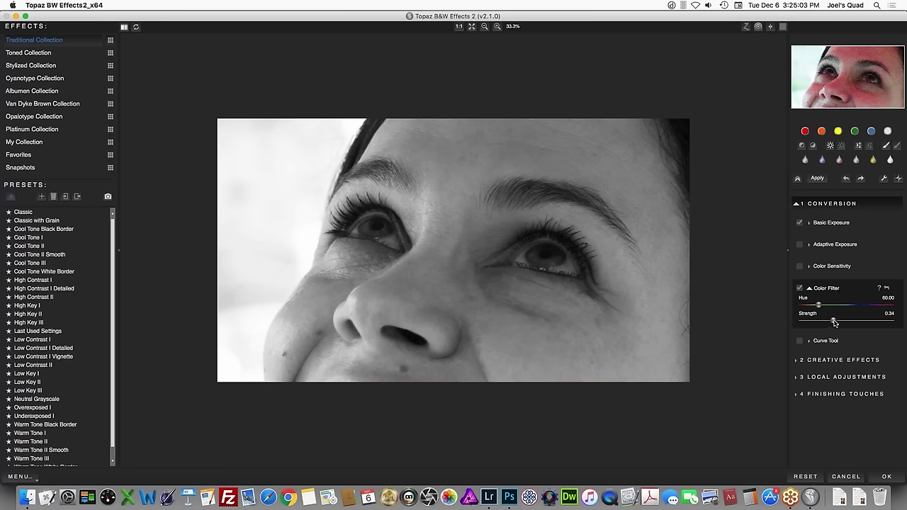
{"action": "mouse_move", "coordinate": [841, 321]}
{"action": "left_mouse_down"}
{"action": "mouse_move", "coordinate": [792, 324]}
{"action": "mouse_move", "coordinate": [834, 323]}
{"action": "left_mouse_up"}
{"action": "left_click", "coordinate": [801, 288]}
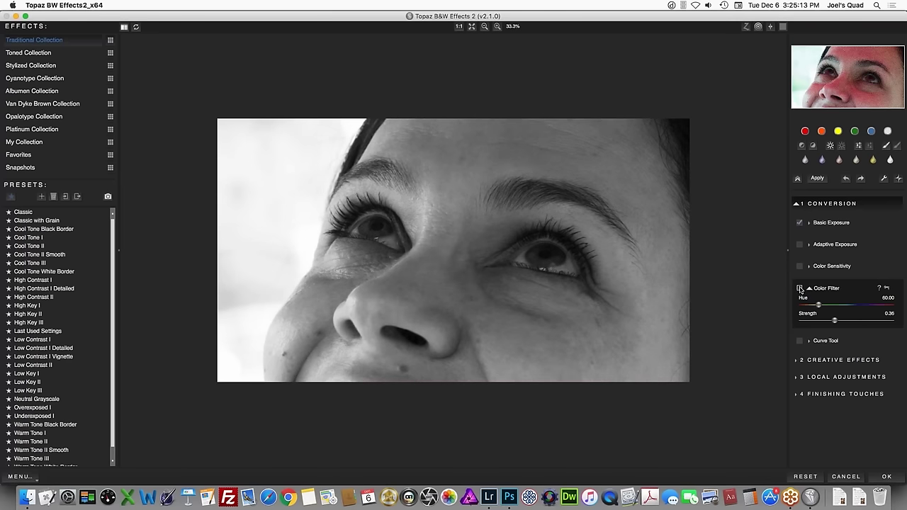
{"action": "left_click", "coordinate": [801, 288]}
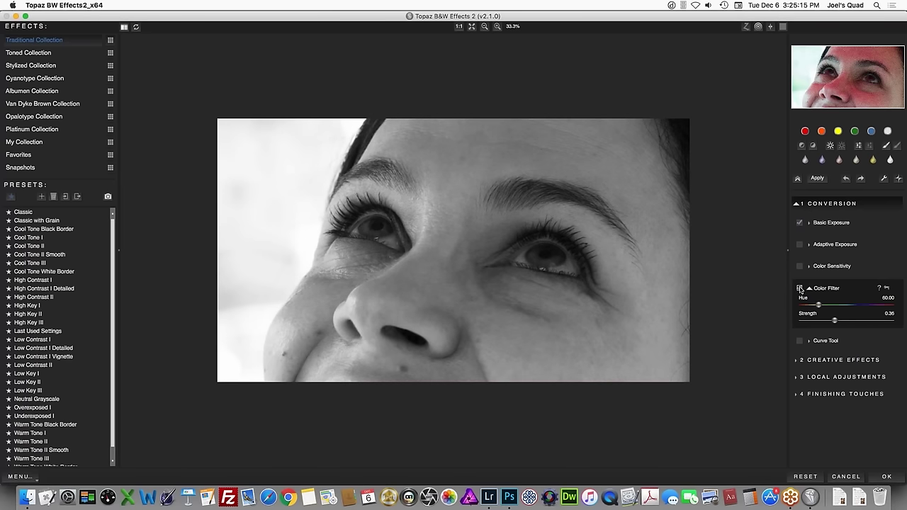
{"action": "left_click", "coordinate": [801, 289]}
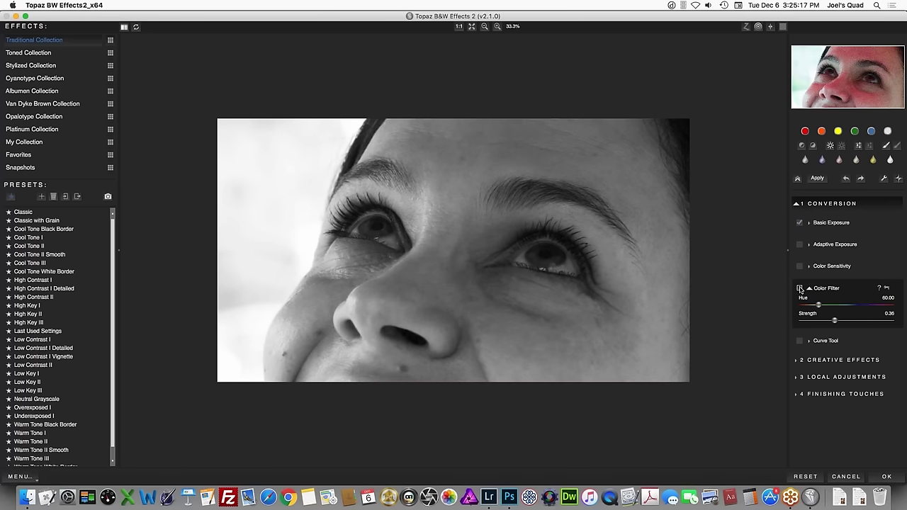
{"action": "left_click", "coordinate": [800, 289]}
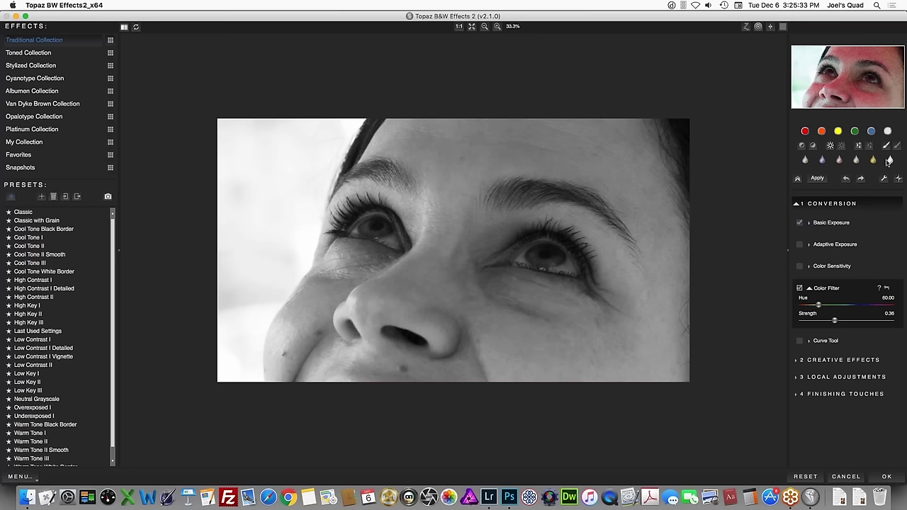
Step: Look through the Silver and Paper Tone settings and the other finishing touches
{"action": "left_click", "coordinate": [840, 163]}
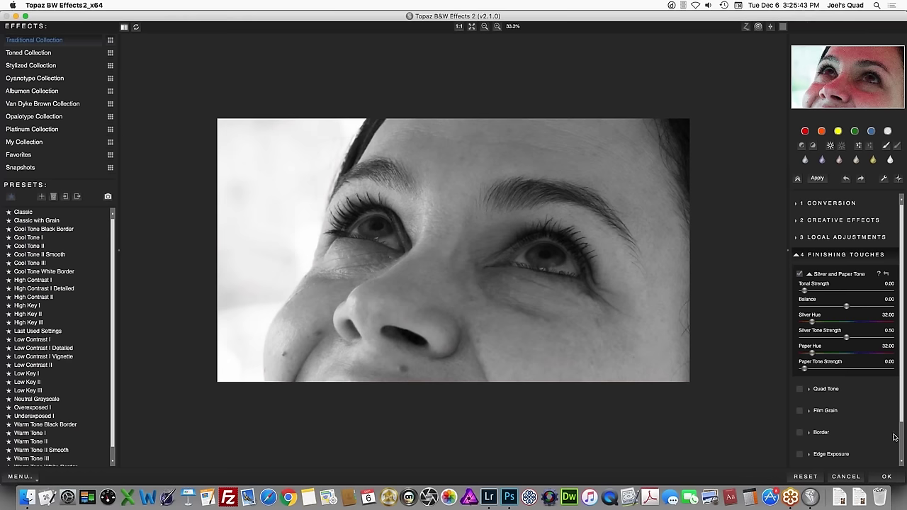
{"action": "scroll", "coordinate": [903, 440], "scroll_direction": "down", "scroll_amount": 2}
{"action": "scroll", "coordinate": [903, 440], "scroll_direction": "down", "scroll_amount": 2}
{"action": "scroll", "coordinate": [899, 397], "scroll_direction": "up", "scroll_amount": 4}
Step: Apply the orange color filter with hue 30 and strength 0.44
{"action": "left_click", "coordinate": [702, 316]}
{"action": "left_click", "coordinate": [822, 132]}
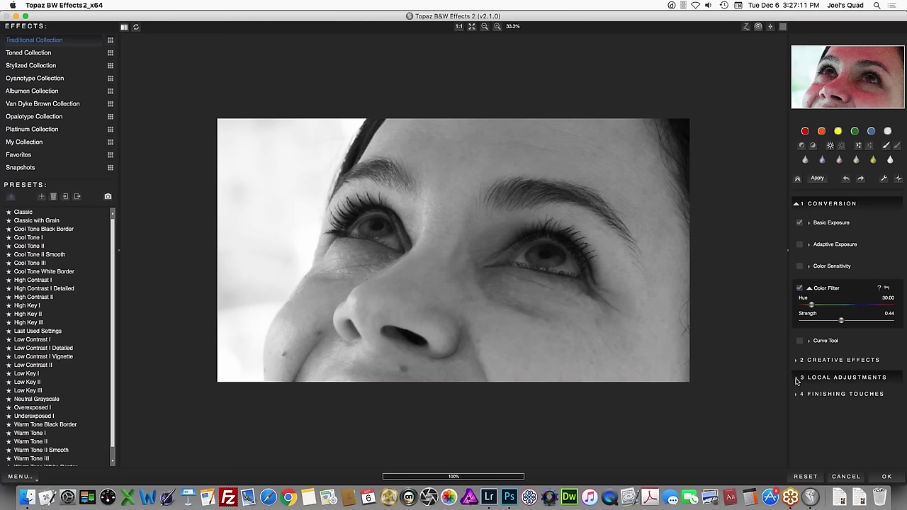
Step: Open the local adjustments and set the Dodge brush size to 91 for working on the eyes
{"action": "left_click", "coordinate": [796, 379]}
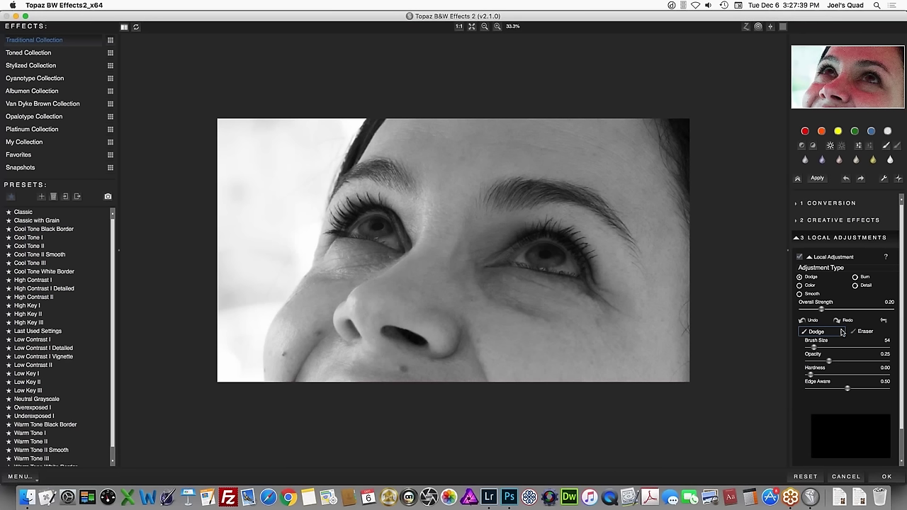
{"action": "left_click_drag", "start_coordinate": [815, 350], "coordinate": [818, 348]}
{"action": "left_click", "coordinate": [459, 27]}
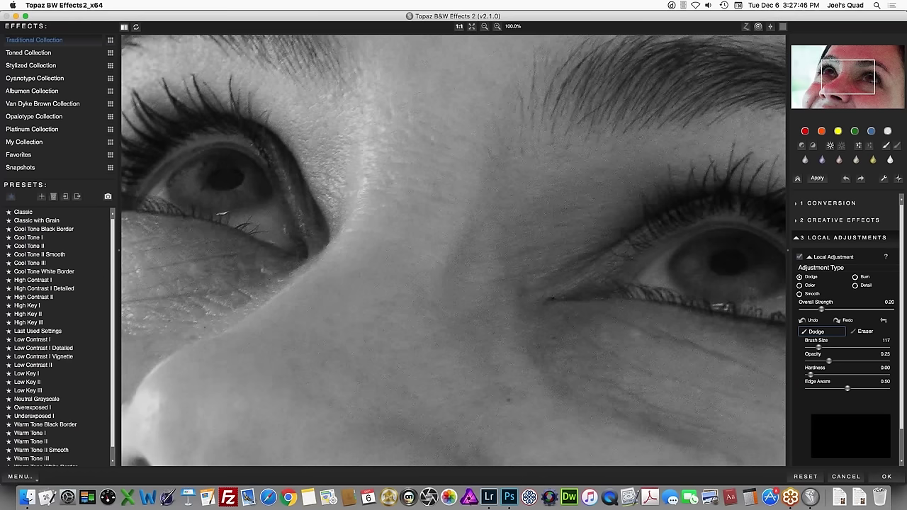
{"action": "left_click", "coordinate": [866, 78]}
{"action": "left_click_drag", "start_coordinate": [819, 348], "coordinate": [816, 348]}
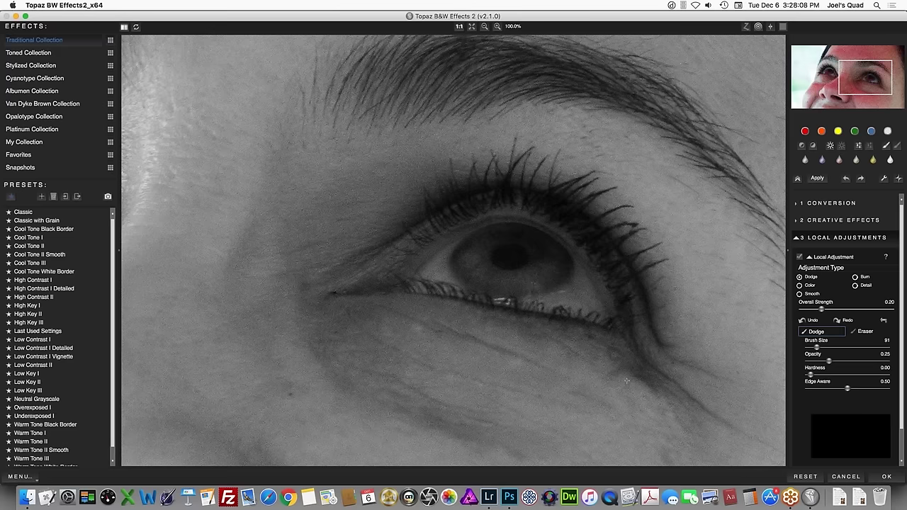
Step: Set the Dodge brush's hardness to 0.68 and its edge awareness to 0.80
{"action": "left_click", "coordinate": [485, 27]}
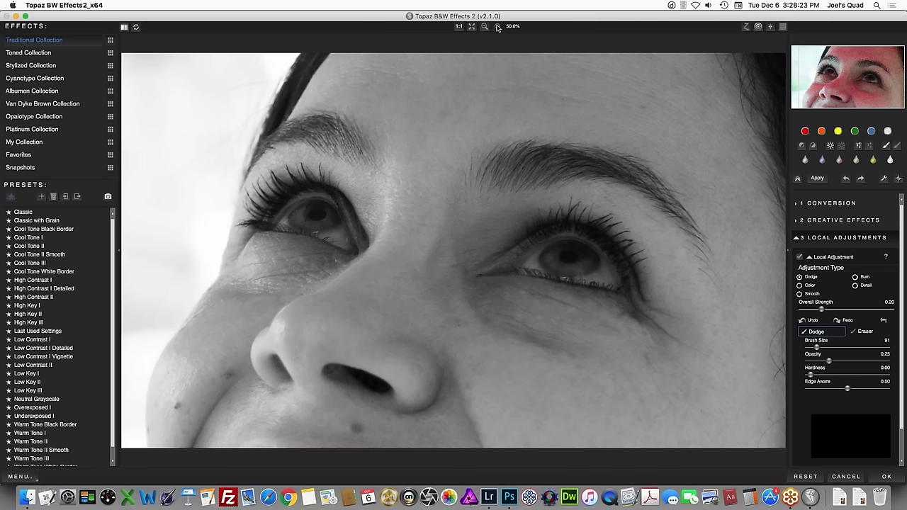
{"action": "left_click", "coordinate": [497, 26]}
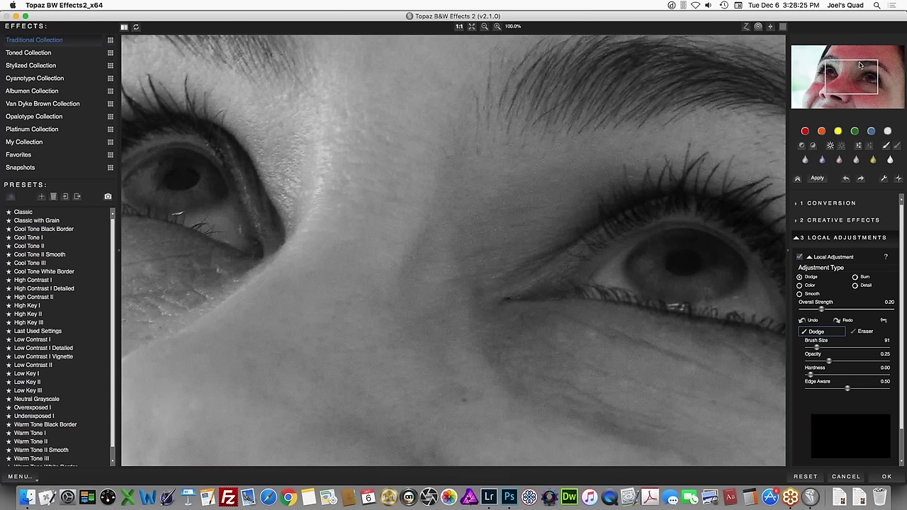
{"action": "left_click_drag", "start_coordinate": [861, 66], "coordinate": [870, 66]}
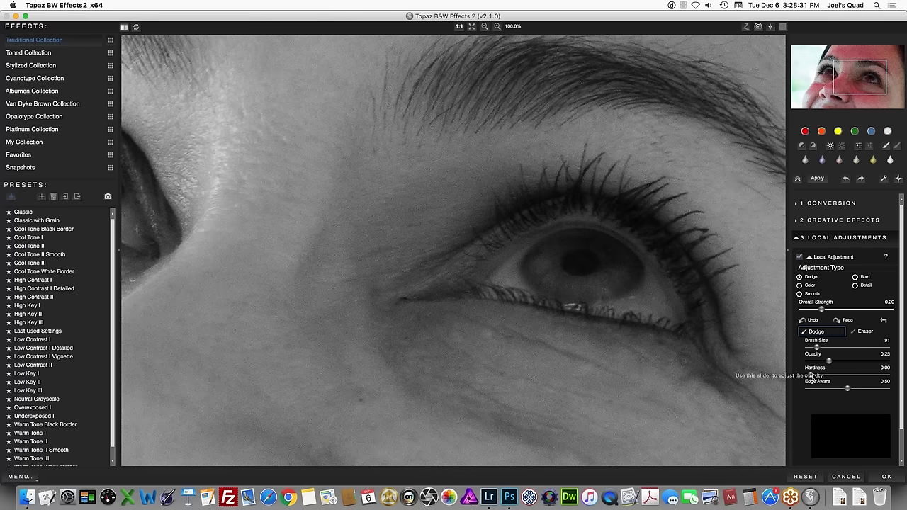
{"action": "left_click_drag", "start_coordinate": [810, 376], "coordinate": [860, 374]}
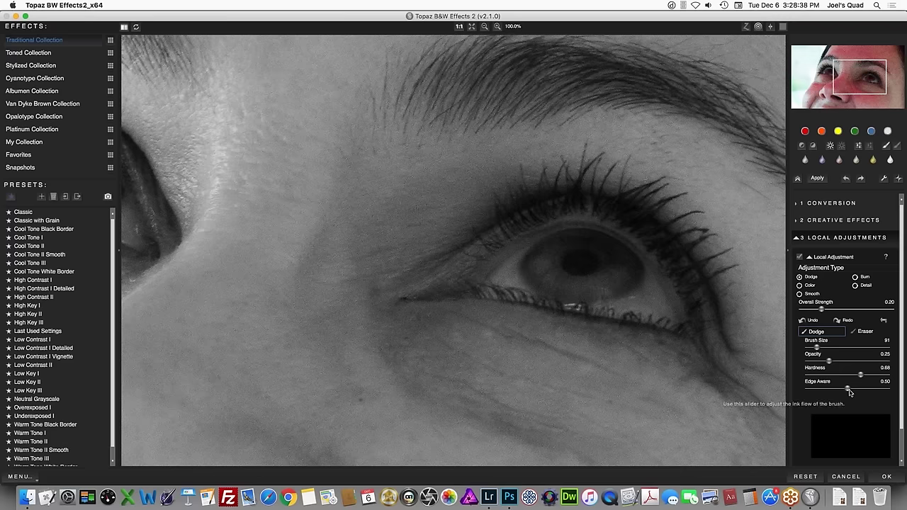
{"action": "left_click_drag", "start_coordinate": [850, 392], "coordinate": [870, 390]}
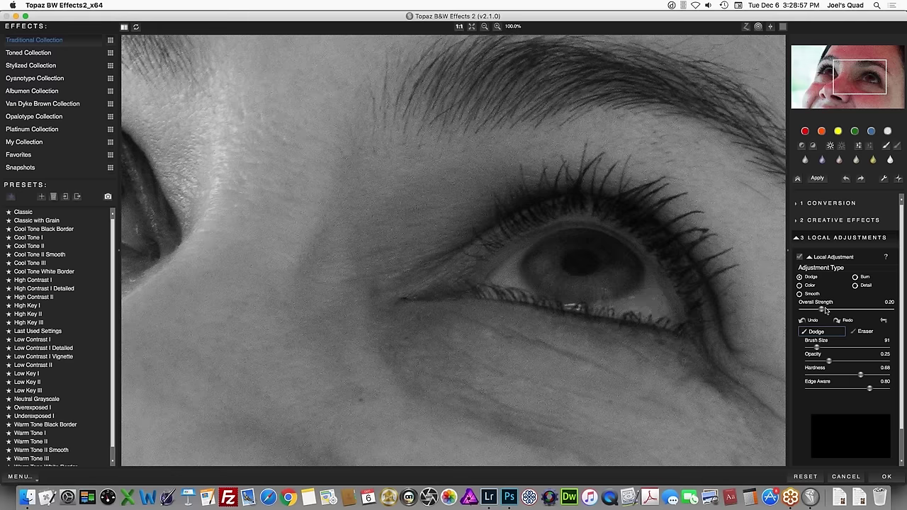
Step: Set the overall dodge strength to 0.41 and brighten the whites of both eyes with the Dodge brush
{"action": "left_click_drag", "start_coordinate": [822, 310], "coordinate": [839, 310]}
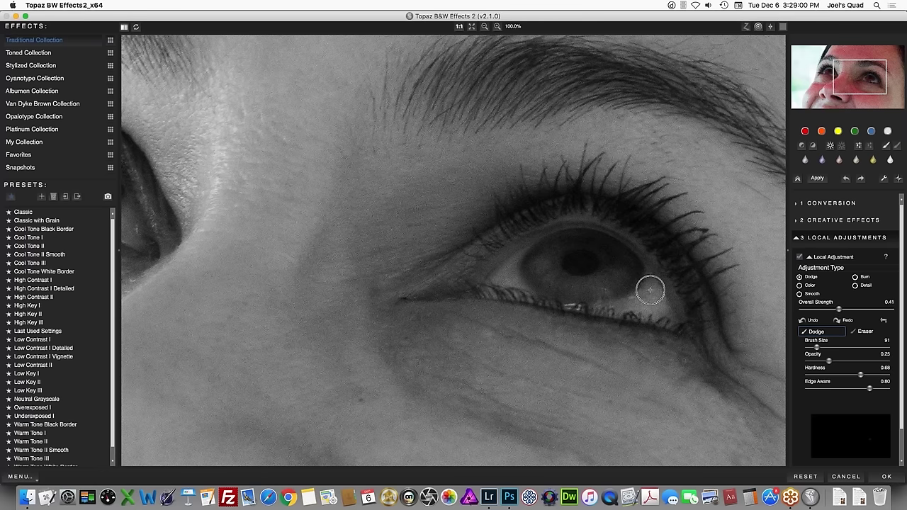
{"action": "mouse_move", "coordinate": [636, 306]}
{"action": "left_mouse_down"}
{"action": "mouse_move", "coordinate": [609, 302]}
{"action": "mouse_move", "coordinate": [674, 344]}
{"action": "mouse_move", "coordinate": [685, 334]}
{"action": "left_mouse_up"}
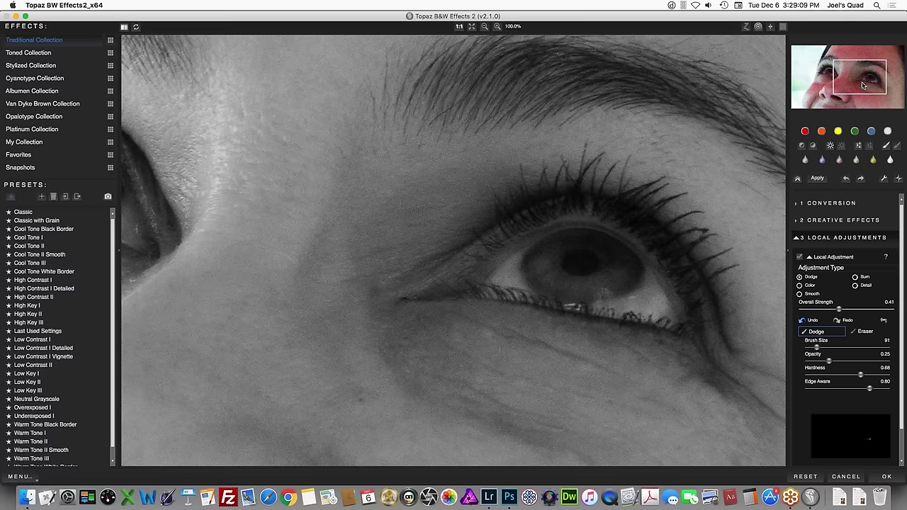
{"action": "left_click_drag", "start_coordinate": [863, 86], "coordinate": [824, 79]}
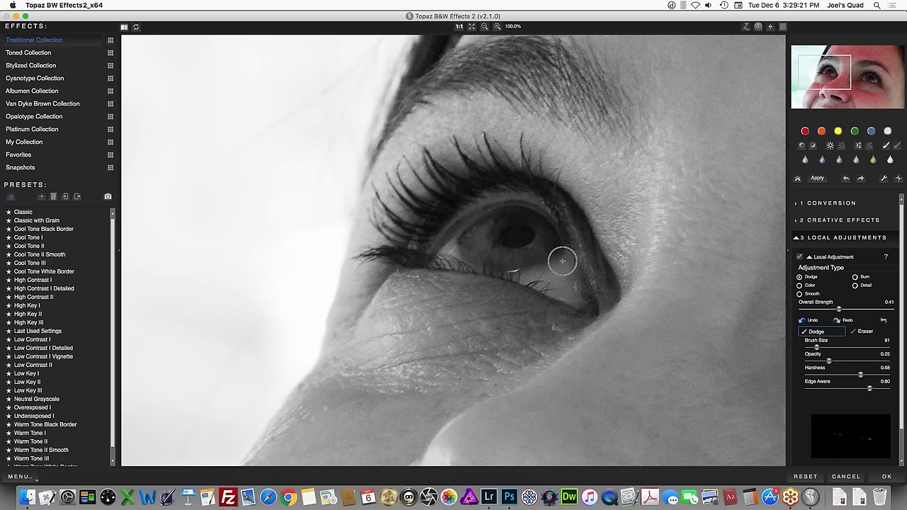
Step: Erase the dodging that spilled onto the iris, using the Eraser with edge awareness 1.00, and check the other eye
{"action": "left_click", "coordinate": [866, 333]}
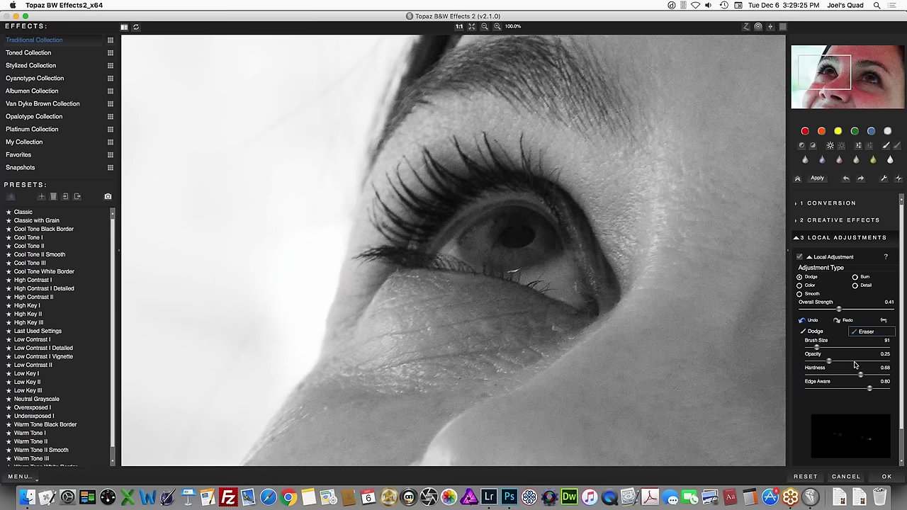
{"action": "left_click_drag", "start_coordinate": [870, 389], "coordinate": [887, 388]}
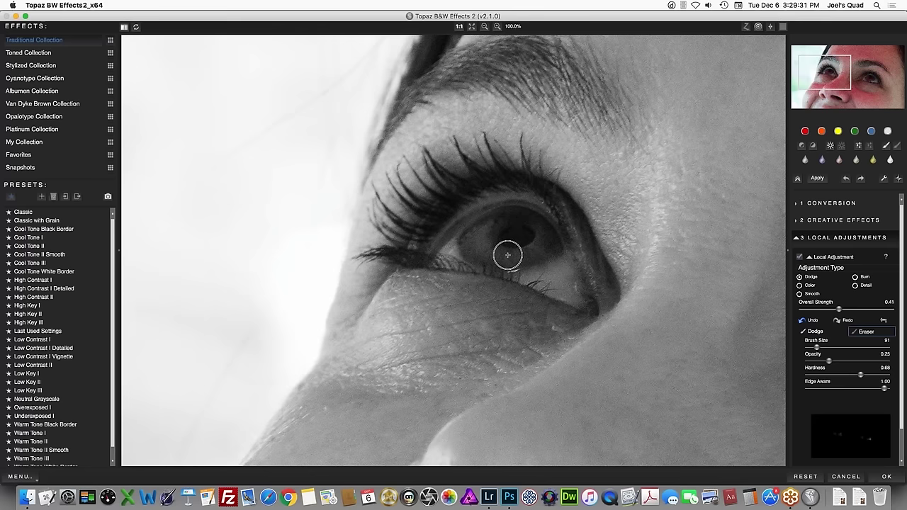
{"action": "left_click_drag", "start_coordinate": [553, 248], "coordinate": [517, 261]}
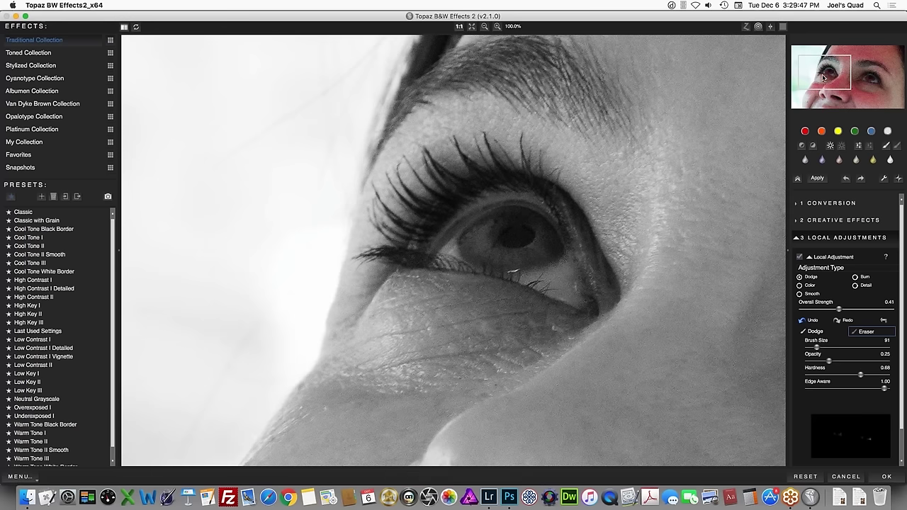
{"action": "left_click_drag", "start_coordinate": [824, 78], "coordinate": [879, 83]}
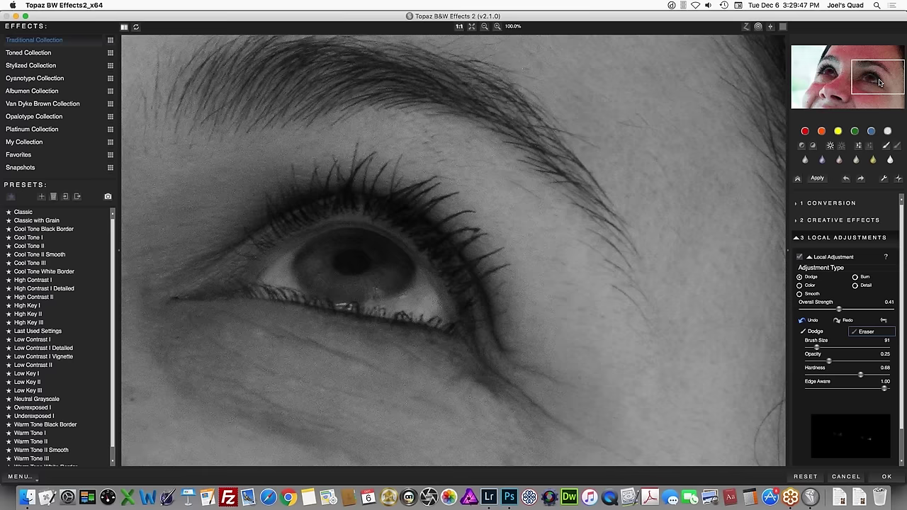
{"action": "left_click_drag", "start_coordinate": [879, 83], "coordinate": [876, 85]}
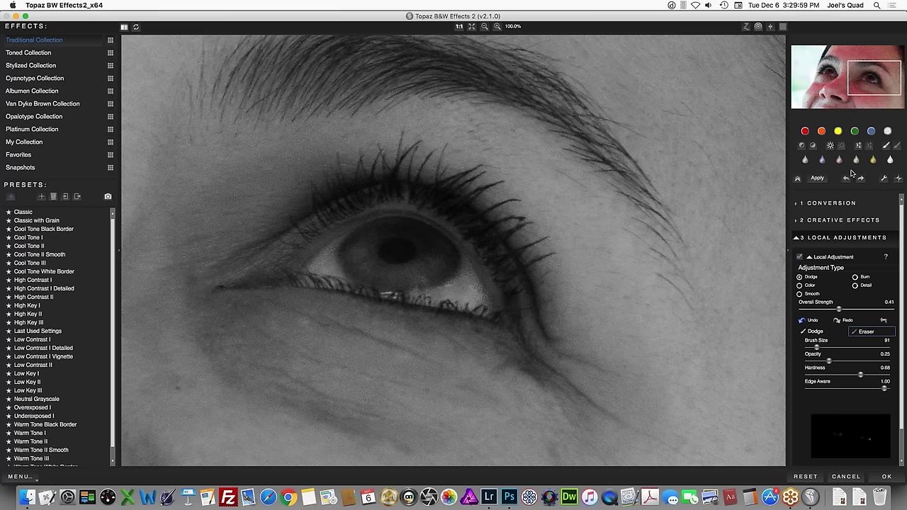
Step: Compare stronger and zero dodging on the whole portrait, set the overall strength to 0.44, and apply the black-and-white conversion
{"action": "left_click", "coordinate": [485, 27]}
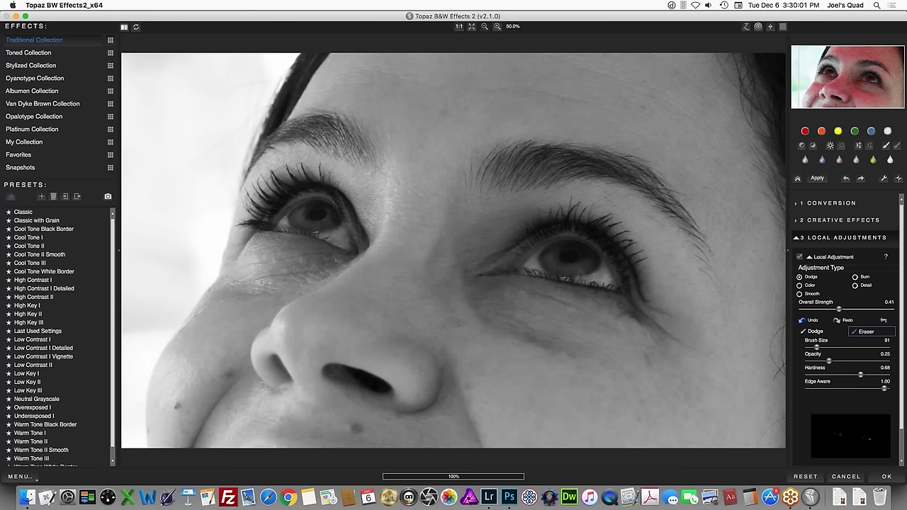
{"action": "left_click_drag", "start_coordinate": [838, 309], "coordinate": [889, 311]}
{"action": "left_click", "coordinate": [825, 313]}
{"action": "left_click", "coordinate": [802, 312]}
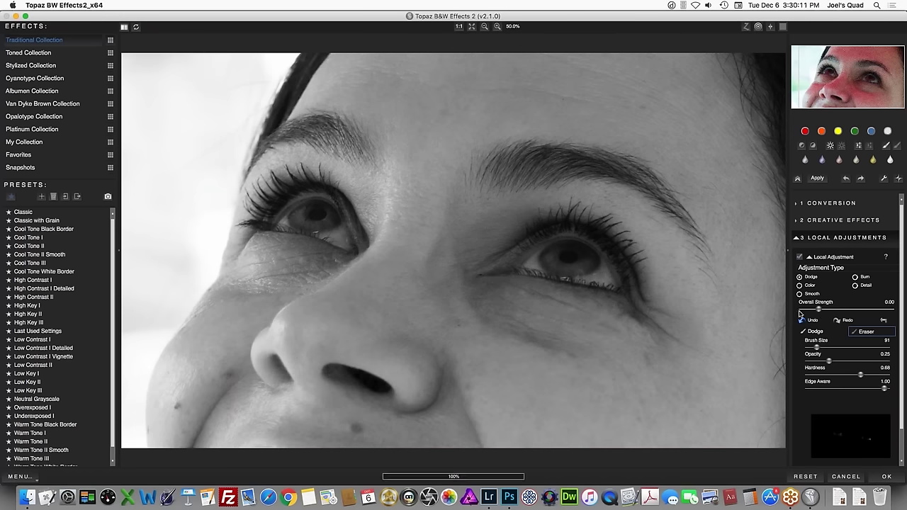
{"action": "left_click_drag", "start_coordinate": [801, 313], "coordinate": [842, 312]}
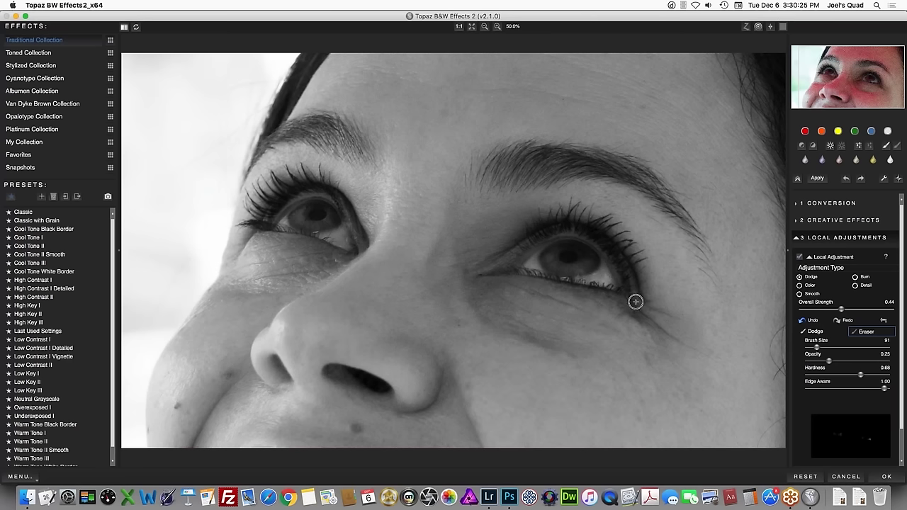
{"action": "left_click", "coordinate": [885, 477]}
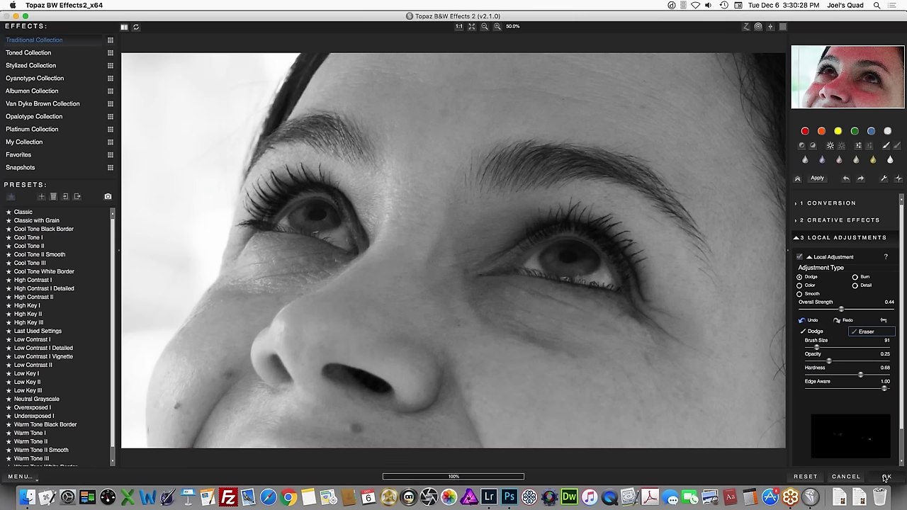
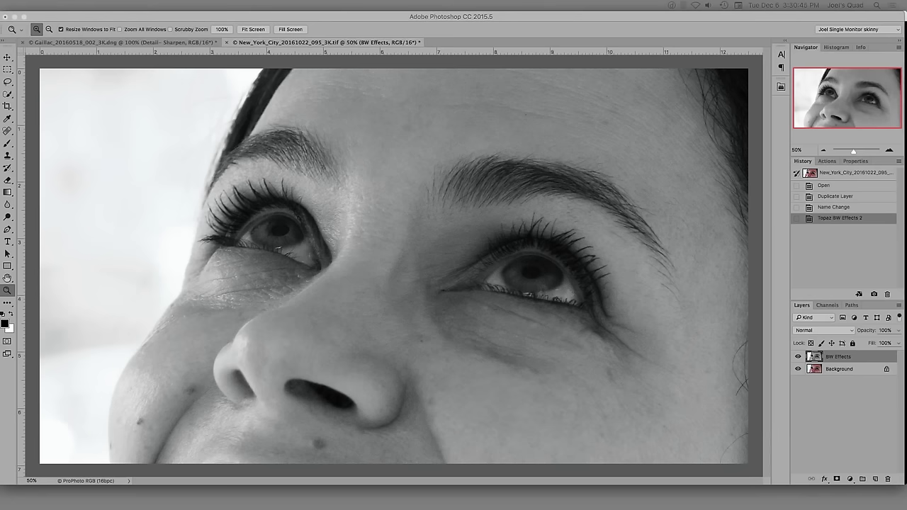
Step: Duplicate the BW Effects layer and name the copy "Detail- smooth"
{"action": "mouse_move", "coordinate": [526, 509]}
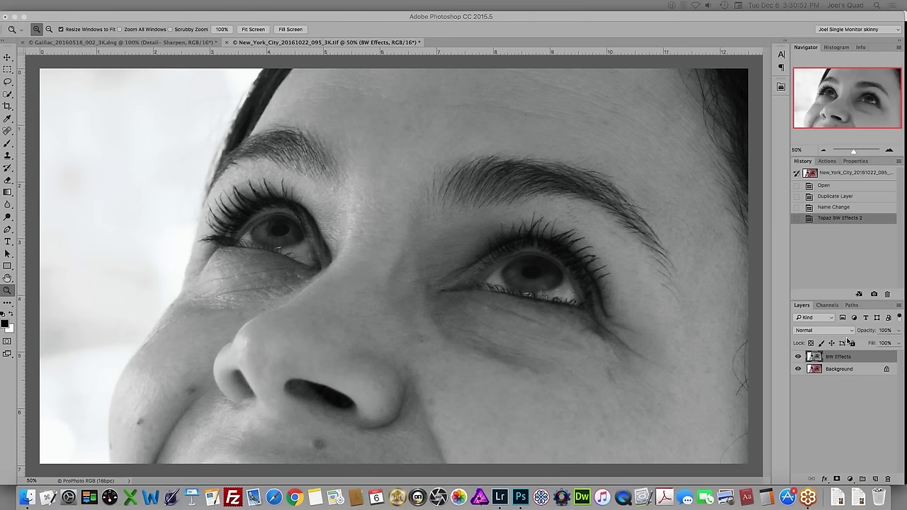
{"action": "left_click", "coordinate": [837, 391]}
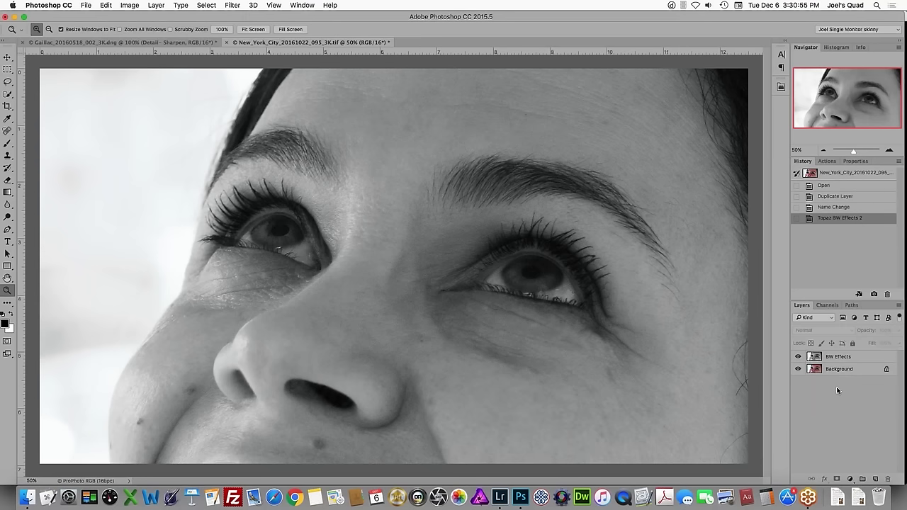
{"action": "left_click", "coordinate": [848, 358]}
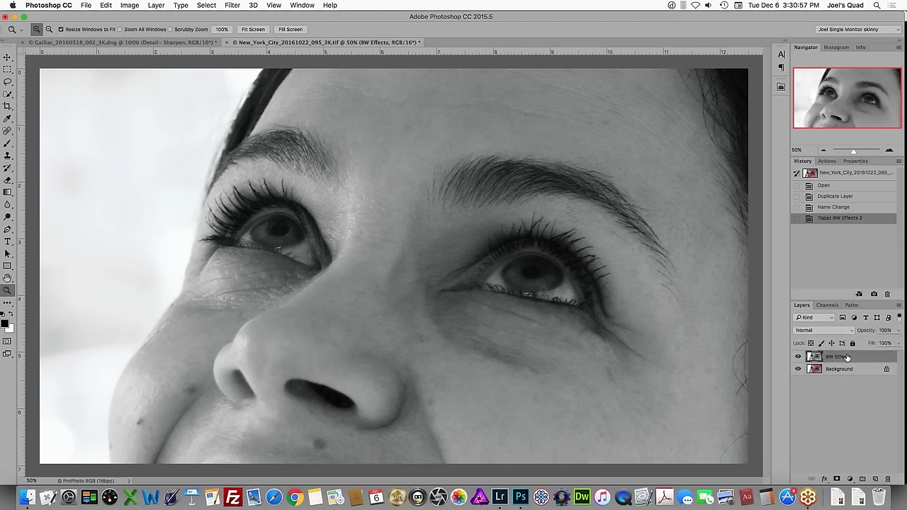
{"action": "key", "text": "ctrl+j"}
{"action": "double_click", "coordinate": [848, 357]}
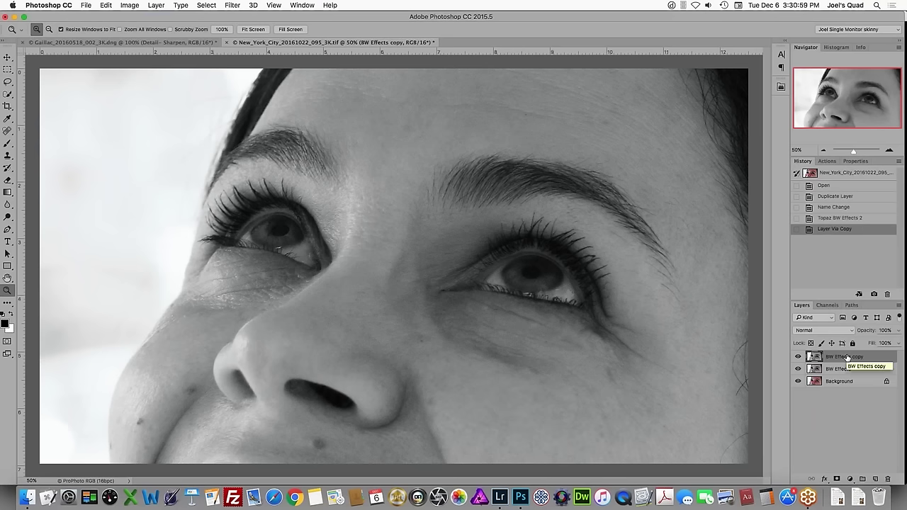
{"action": "type", "text": "C"}
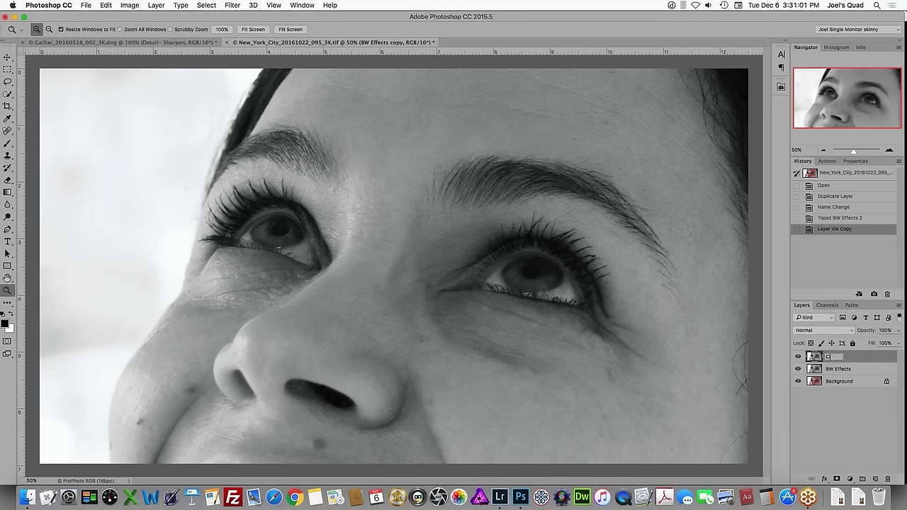
{"action": "key", "text": "BackSpace"}
{"action": "type", "text": "Detail- smooth"}
{"action": "key", "text": "Return"}
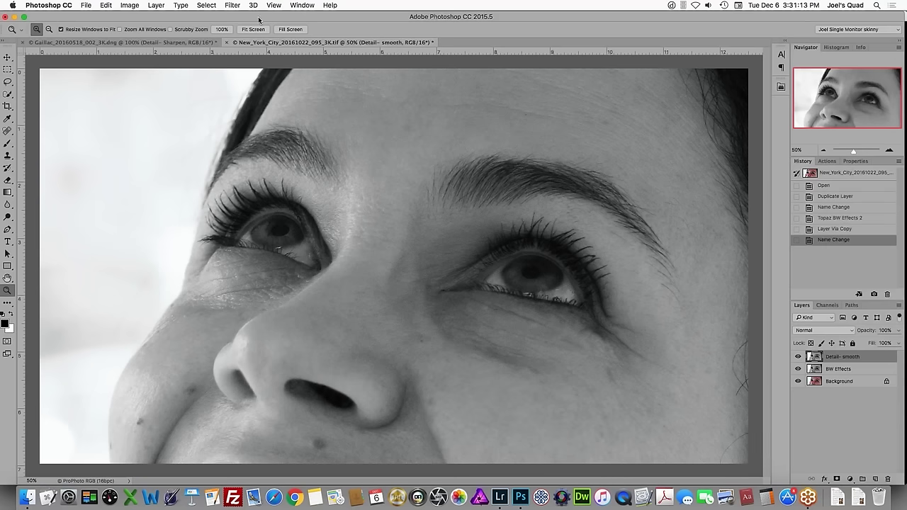
Step: Open the Detail- smooth layer in Topaz Detail 3 and reset all of the filter's settings
{"action": "left_click", "coordinate": [236, 6]}
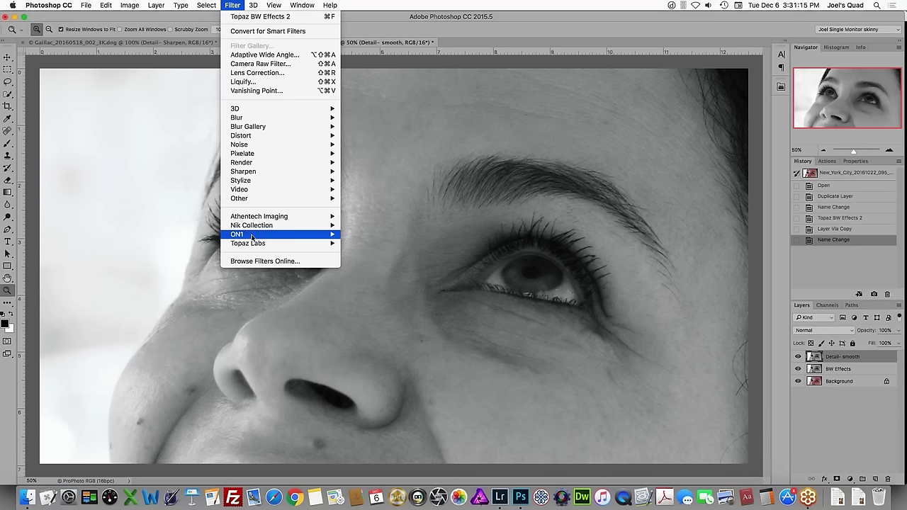
{"action": "mouse_move", "coordinate": [253, 245]}
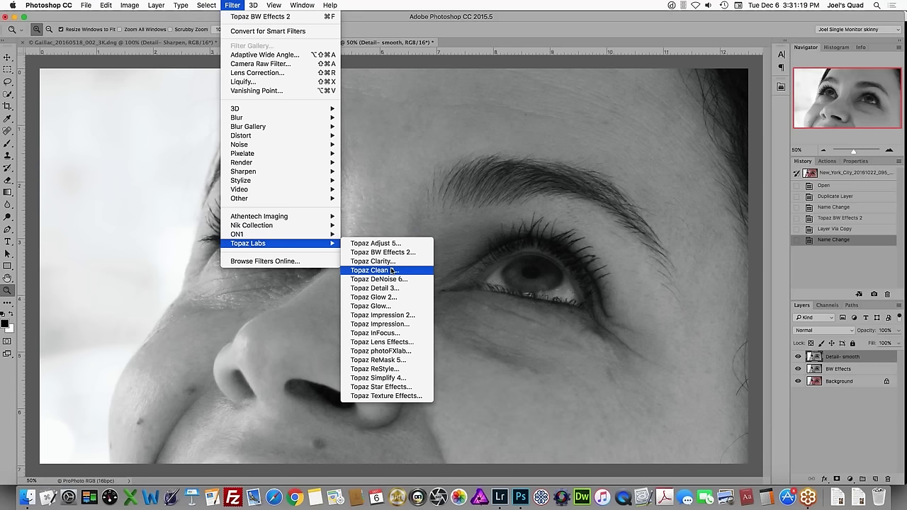
{"action": "left_click", "coordinate": [389, 290]}
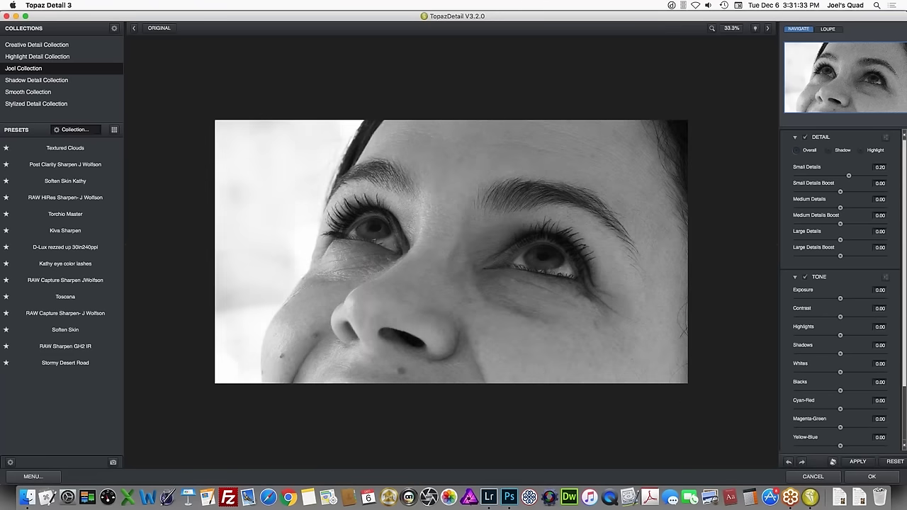
{"action": "left_click", "coordinate": [896, 461]}
Step: Smooth the skin by setting Small Details to -1.00, Medium Details to -1.00 and Large Details to -0.54
{"action": "left_click_drag", "start_coordinate": [842, 177], "coordinate": [787, 178]}
{"action": "left_click", "coordinate": [729, 29]}
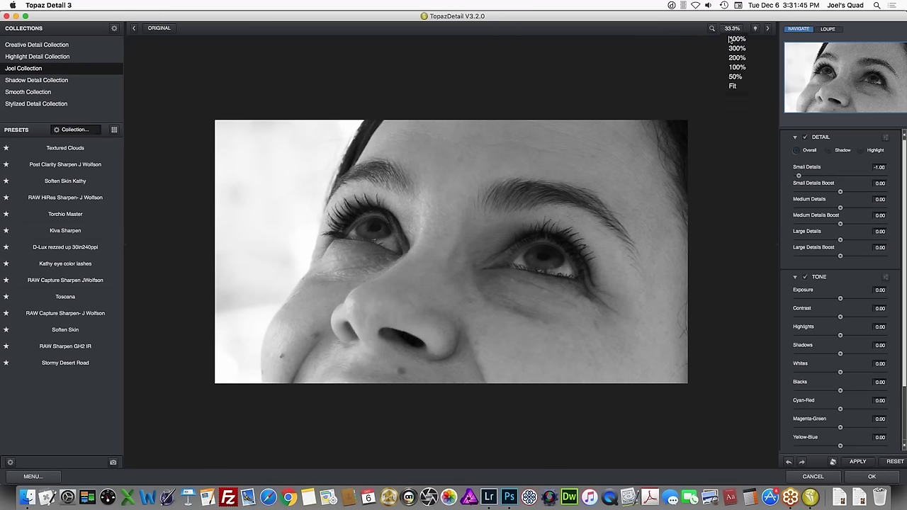
{"action": "left_click", "coordinate": [734, 51]}
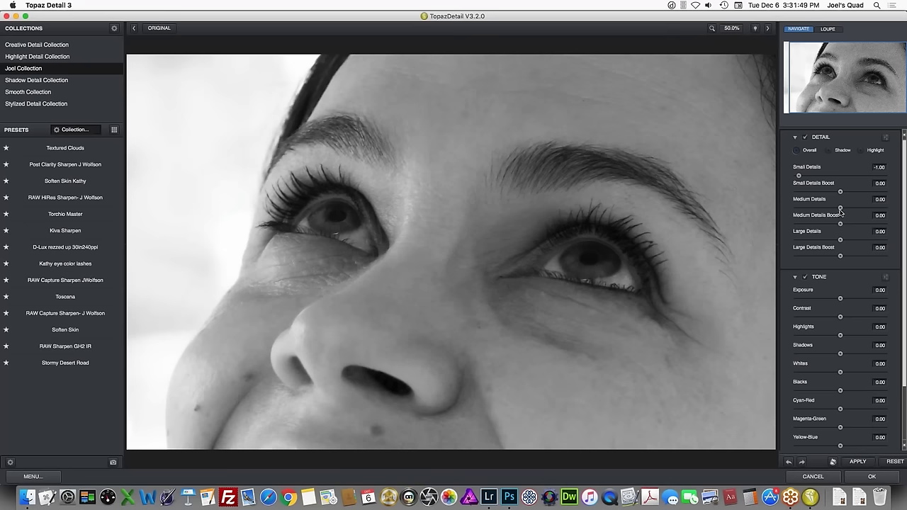
{"action": "left_click_drag", "start_coordinate": [826, 210], "coordinate": [764, 207]}
{"action": "left_click", "coordinate": [841, 241]}
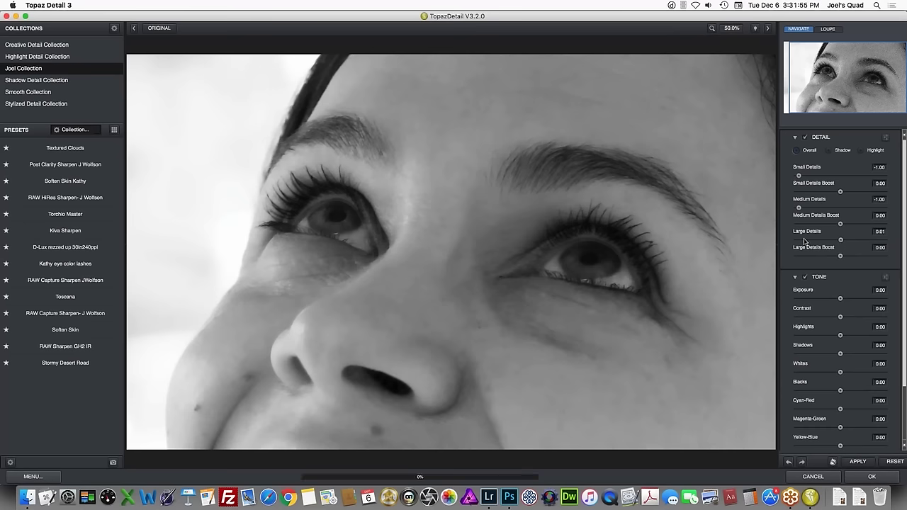
{"action": "left_click_drag", "start_coordinate": [790, 242], "coordinate": [817, 242]}
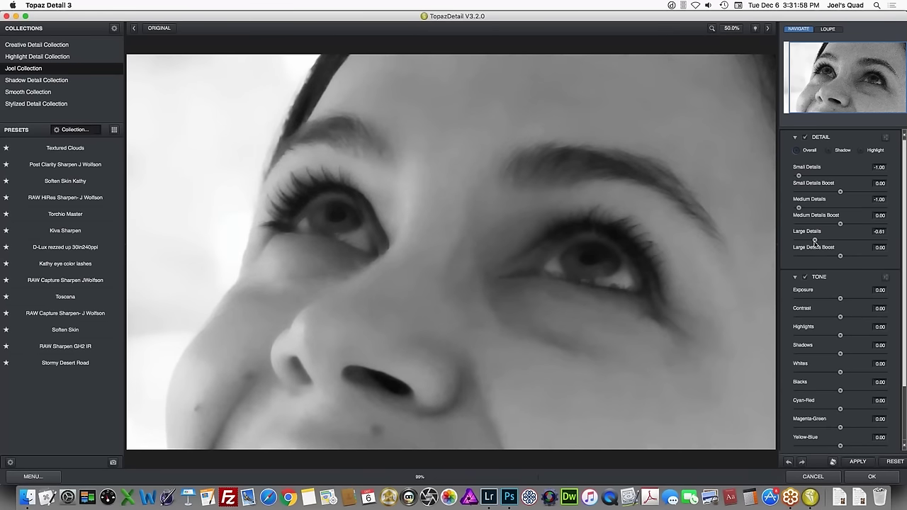
{"action": "left_click_drag", "start_coordinate": [817, 242], "coordinate": [817, 241]}
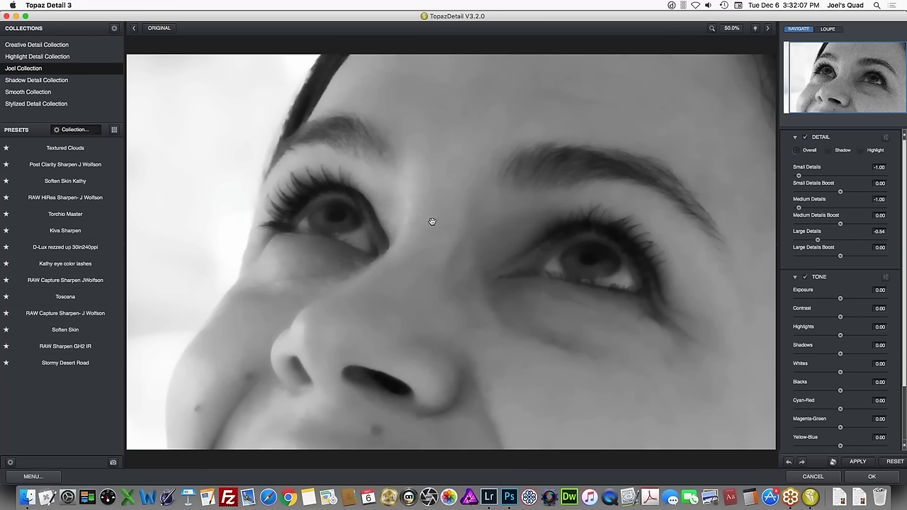
Step: Apply the Topaz Detail smoothing and hide the Detail- smooth layer's effect with a black layer mask
{"action": "left_click", "coordinate": [871, 477]}
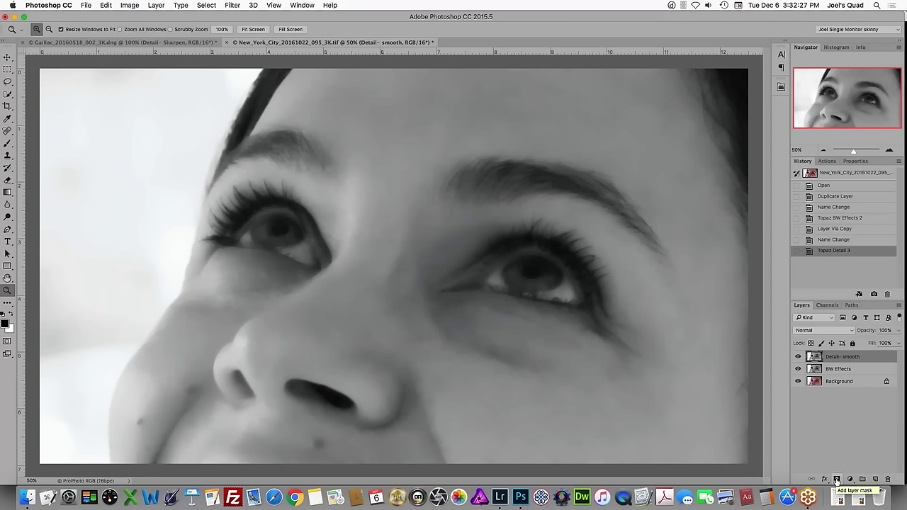
{"action": "key", "text": "alt"}
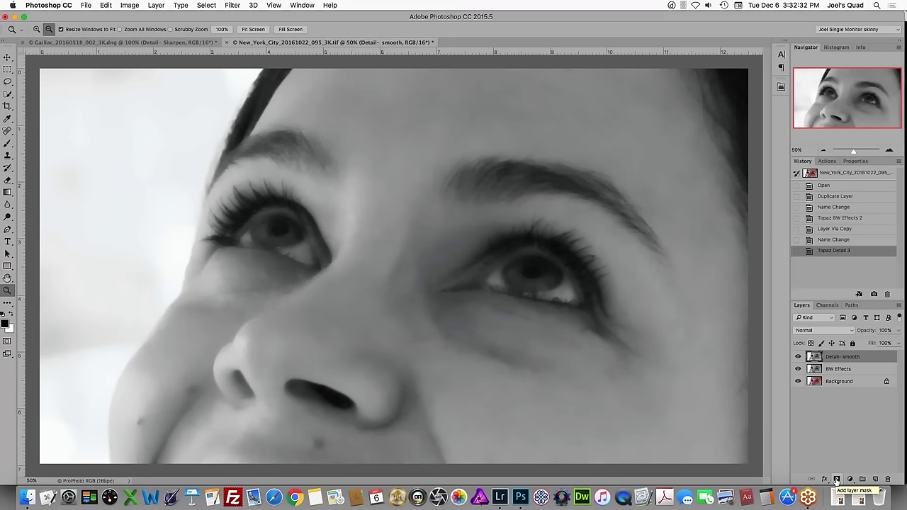
{"action": "left_click", "coordinate": [837, 480], "text": "alt"}
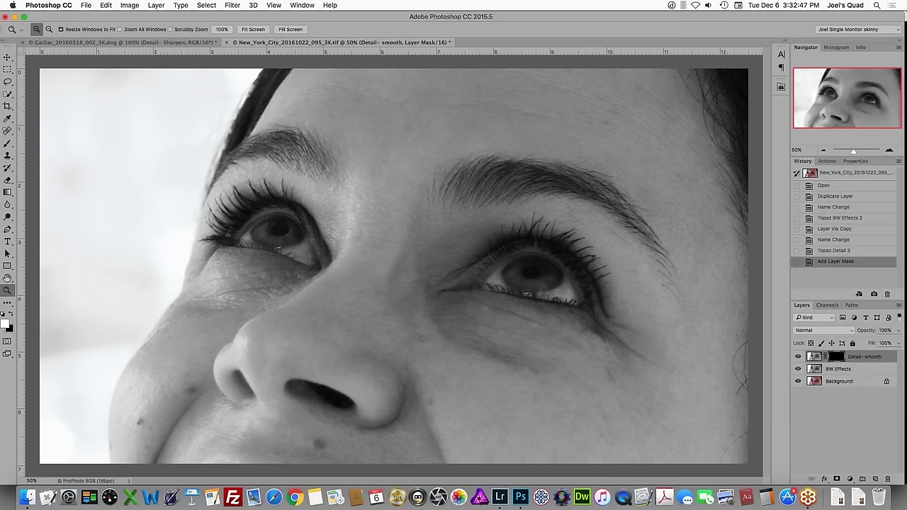
Step: Set up a soft white brush at 30% opacity with a diameter of about 236 px for painting the mask
{"action": "left_click", "coordinate": [9, 145]}
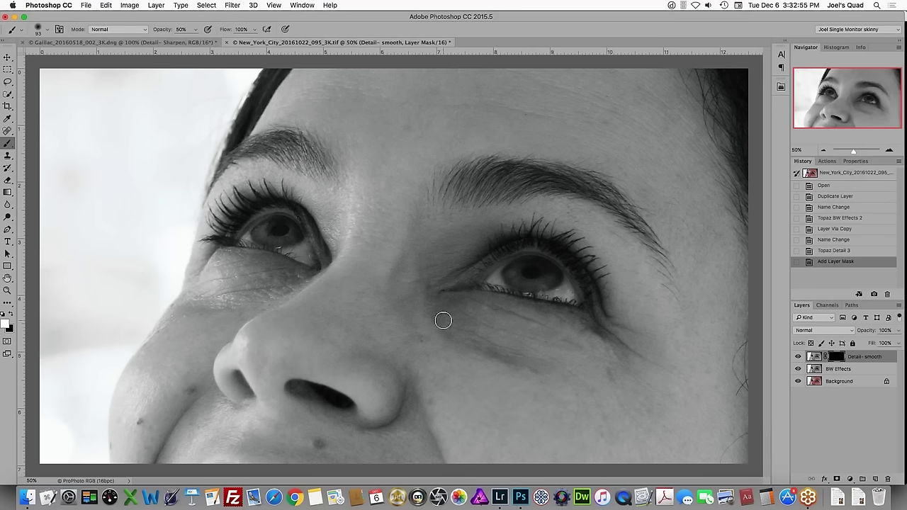
{"action": "left_click", "coordinate": [195, 32]}
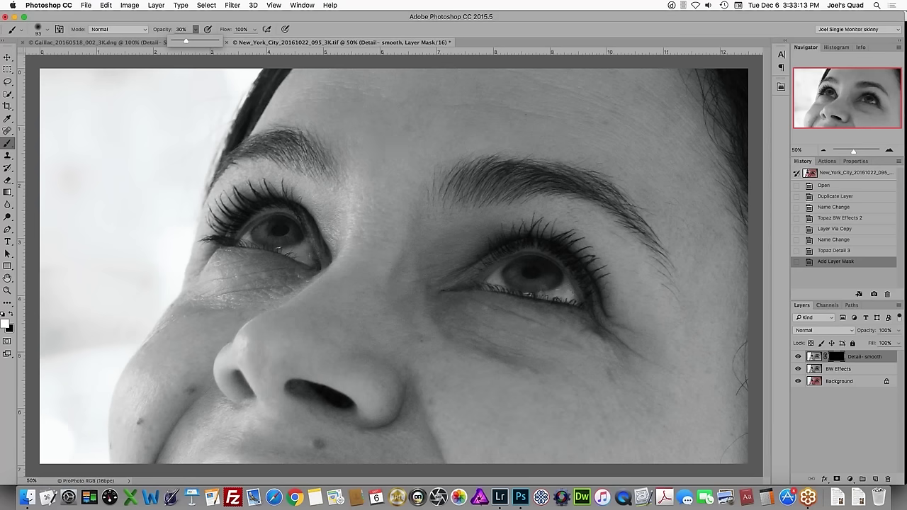
{"action": "left_click", "coordinate": [395, 145], "text": "ctrl+alt"}
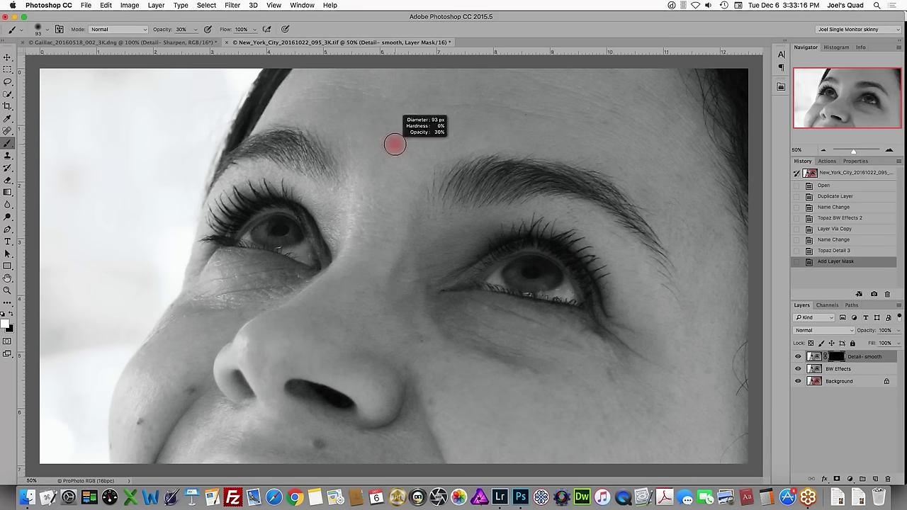
{"action": "left_click_drag", "start_coordinate": [398, 144], "coordinate": [445, 147]}
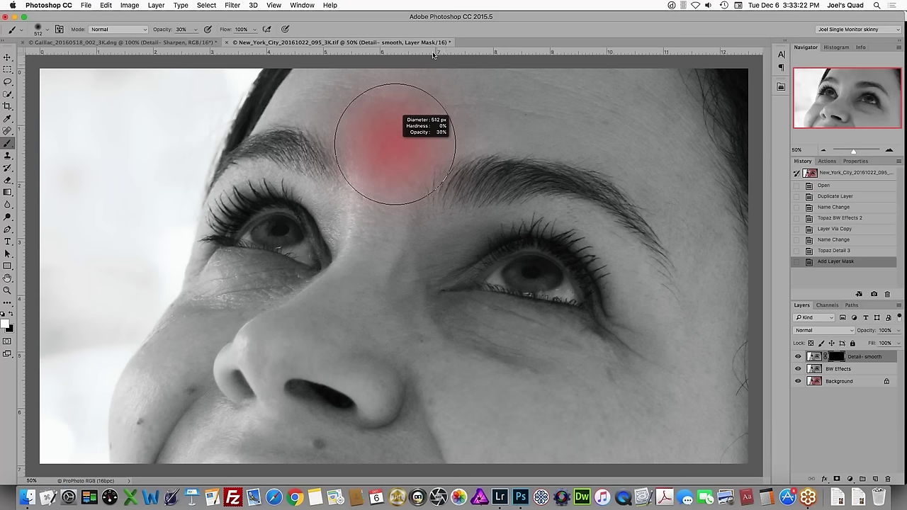
{"action": "left_click_drag", "start_coordinate": [434, 55], "coordinate": [416, 364]}
{"action": "mouse_move", "coordinate": [414, 298]}
{"action": "left_mouse_down"}
{"action": "mouse_move", "coordinate": [390, 114]}
{"action": "mouse_move", "coordinate": [349, 119]}
{"action": "mouse_move", "coordinate": [356, 121]}
{"action": "left_mouse_up"}
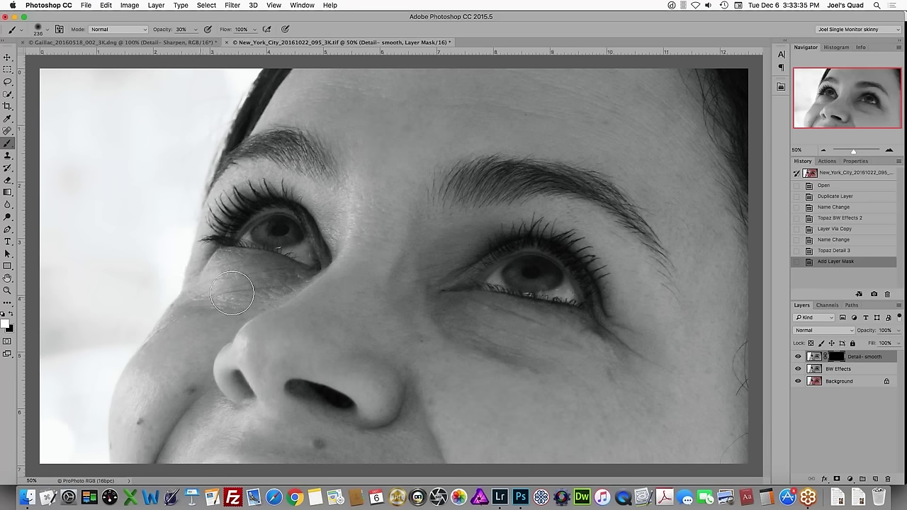
Step: Paint the smoothing into the mask on the skin below and around the eye at the portrait's left
{"action": "mouse_move", "coordinate": [233, 266]}
{"action": "left_mouse_down"}
{"action": "mouse_move", "coordinate": [280, 285]}
{"action": "mouse_move", "coordinate": [236, 294]}
{"action": "mouse_move", "coordinate": [270, 278]}
{"action": "left_mouse_up"}
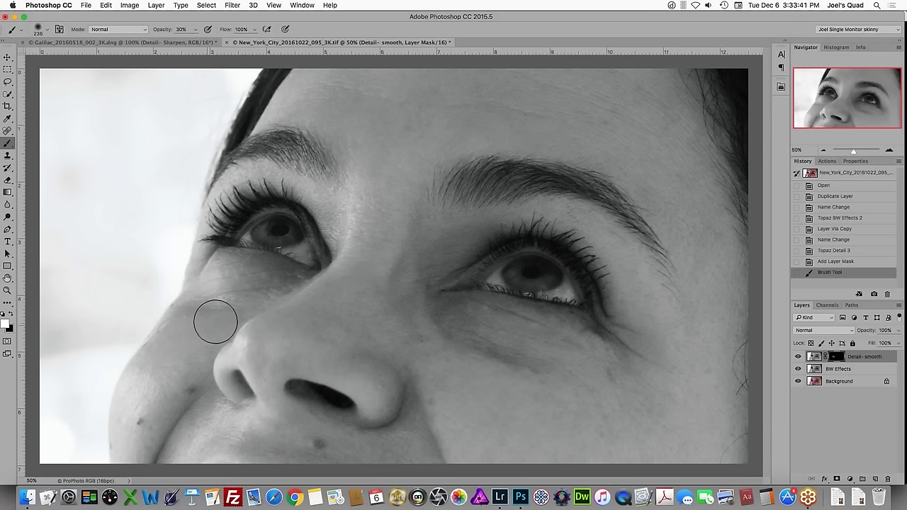
{"action": "left_click_drag", "start_coordinate": [215, 322], "coordinate": [260, 290]}
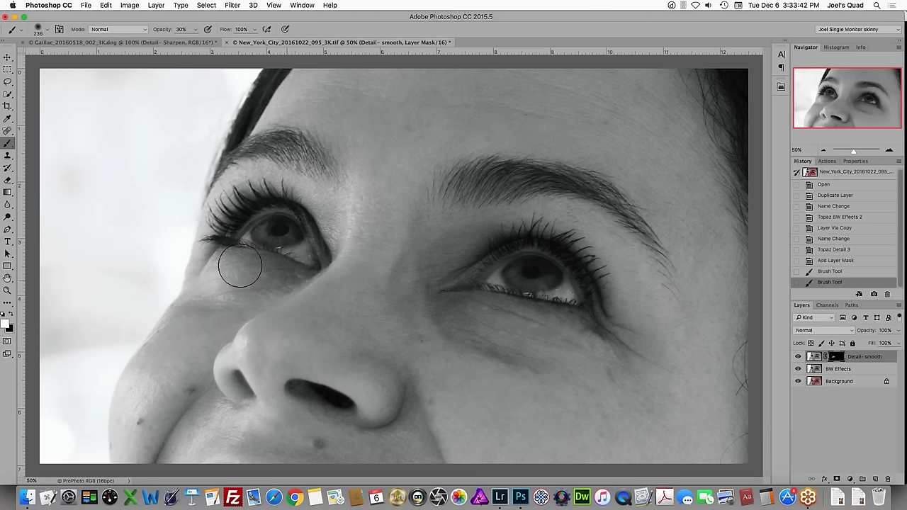
{"action": "left_click", "coordinate": [208, 263]}
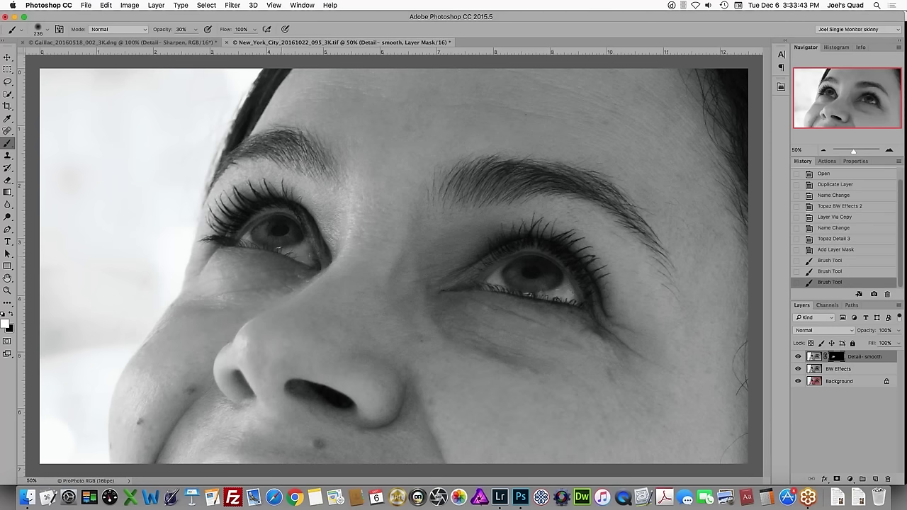
{"action": "left_click", "coordinate": [333, 206]}
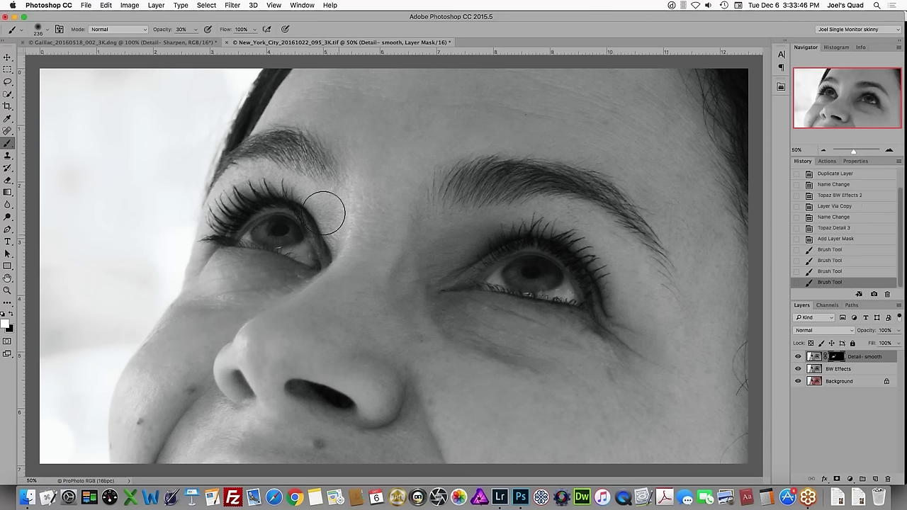
{"action": "mouse_move", "coordinate": [312, 185]}
{"action": "left_mouse_down"}
{"action": "mouse_move", "coordinate": [277, 174]}
{"action": "mouse_move", "coordinate": [228, 186]}
{"action": "mouse_move", "coordinate": [281, 175]}
{"action": "mouse_move", "coordinate": [323, 211]}
{"action": "mouse_move", "coordinate": [333, 239]}
{"action": "left_mouse_up"}
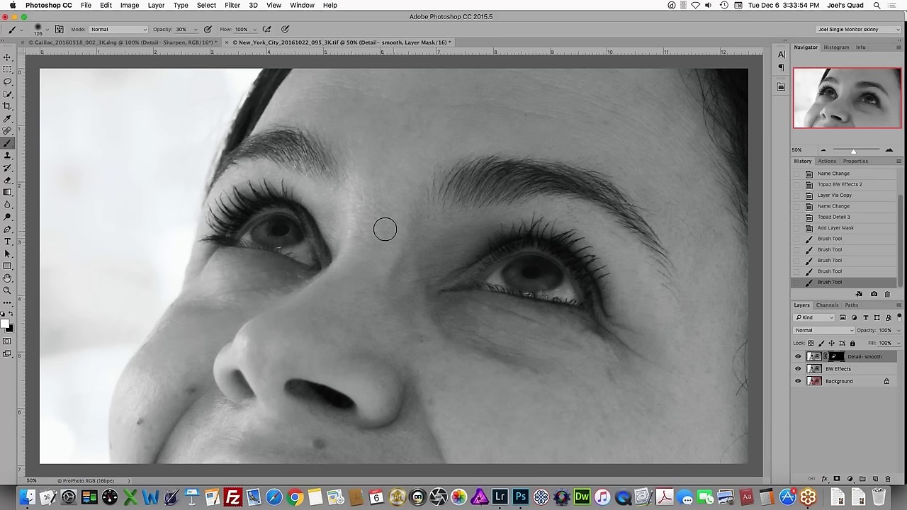
Step: Paint the smoothing into the skin between the eyebrows and along the bridge of the nose, adjusting the brush size
{"action": "mouse_move", "coordinate": [385, 229]}
{"action": "left_mouse_down"}
{"action": "mouse_move", "coordinate": [373, 235]}
{"action": "mouse_move", "coordinate": [362, 211]}
{"action": "left_mouse_up"}
{"action": "left_click_drag", "start_coordinate": [361, 183], "coordinate": [441, 225]}
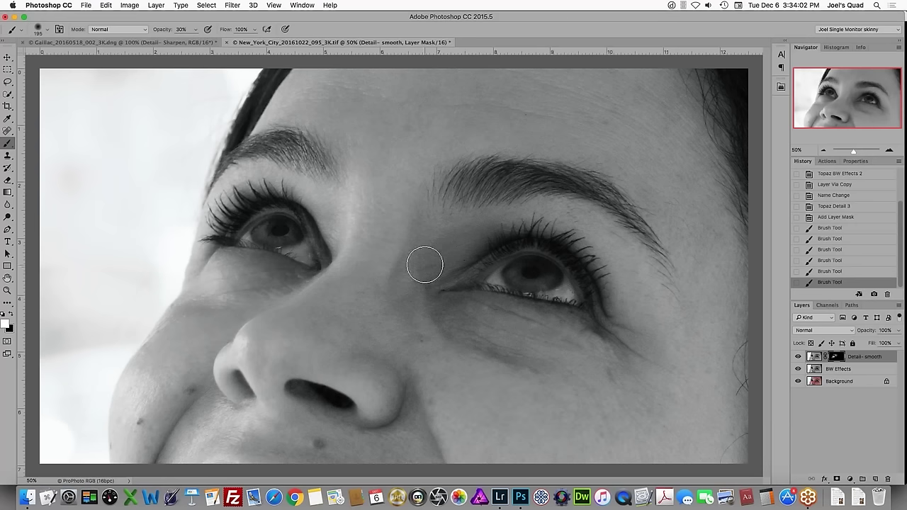
{"action": "left_click_drag", "start_coordinate": [431, 264], "coordinate": [411, 275]}
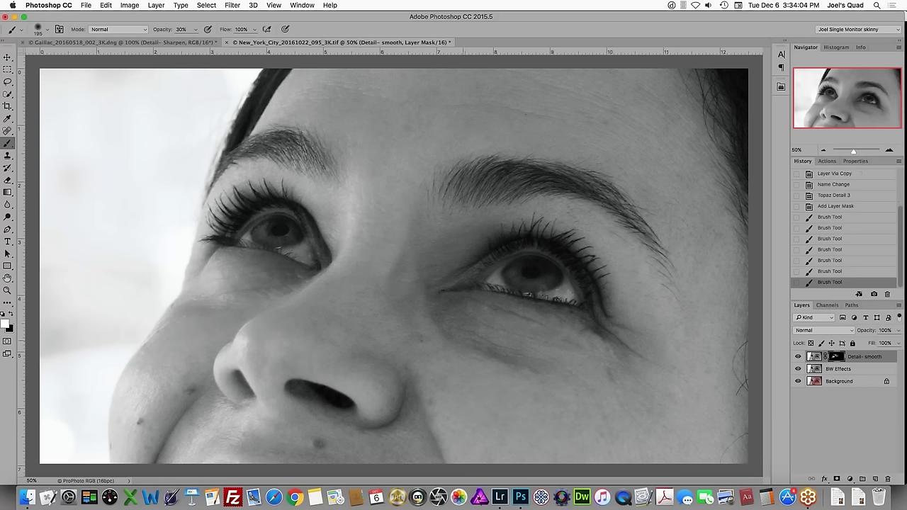
Step: Paint the smoothing under the eye at the portrait's right and over the cheeks and forehead, resizing the brush for tight areas
{"action": "left_click", "coordinate": [536, 342]}
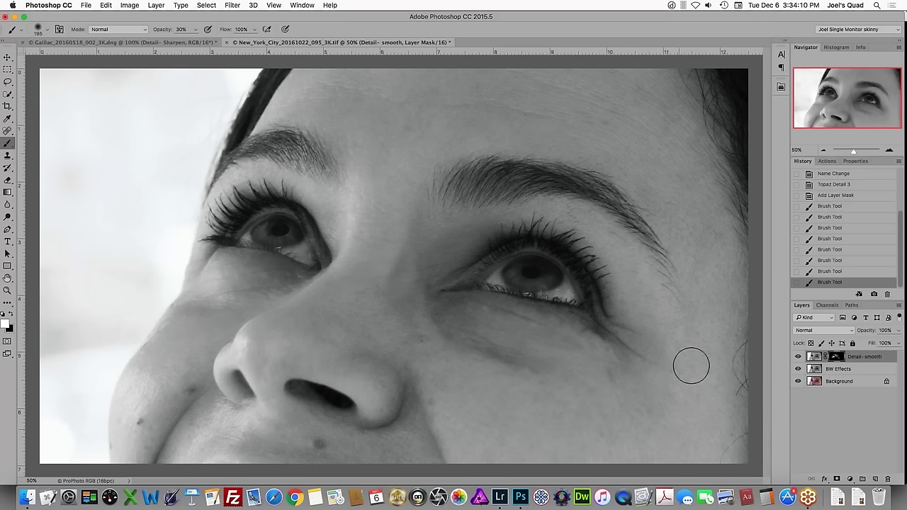
{"action": "mouse_move", "coordinate": [613, 332]}
{"action": "left_mouse_down"}
{"action": "mouse_move", "coordinate": [643, 361]}
{"action": "mouse_move", "coordinate": [644, 353]}
{"action": "mouse_move", "coordinate": [622, 344]}
{"action": "mouse_move", "coordinate": [680, 372]}
{"action": "mouse_move", "coordinate": [602, 317]}
{"action": "mouse_move", "coordinate": [640, 345]}
{"action": "left_mouse_up"}
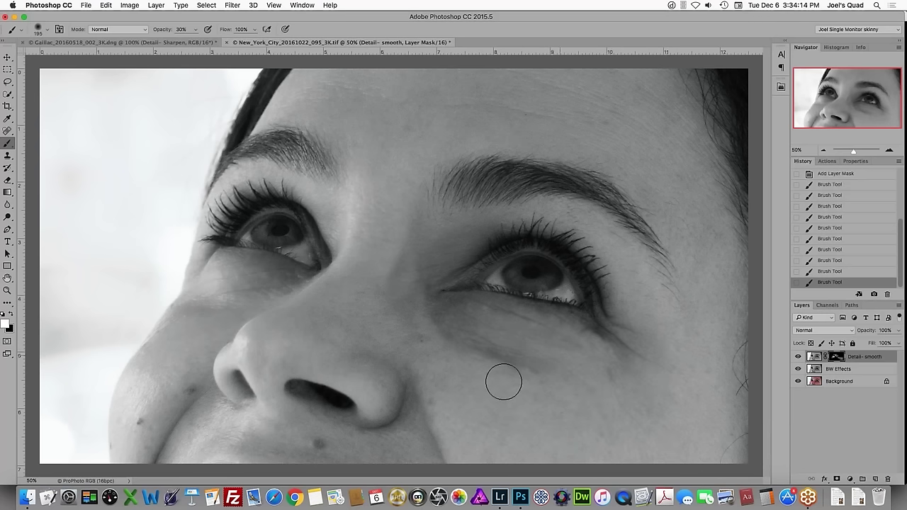
{"action": "mouse_move", "coordinate": [436, 290]}
{"action": "left_mouse_down"}
{"action": "mouse_move", "coordinate": [447, 322]}
{"action": "mouse_move", "coordinate": [349, 318]}
{"action": "mouse_move", "coordinate": [347, 337]}
{"action": "mouse_move", "coordinate": [420, 340]}
{"action": "mouse_move", "coordinate": [404, 372]}
{"action": "mouse_move", "coordinate": [392, 356]}
{"action": "mouse_move", "coordinate": [419, 395]}
{"action": "mouse_move", "coordinate": [370, 446]}
{"action": "mouse_move", "coordinate": [272, 412]}
{"action": "mouse_move", "coordinate": [208, 427]}
{"action": "mouse_move", "coordinate": [219, 404]}
{"action": "mouse_move", "coordinate": [207, 431]}
{"action": "mouse_move", "coordinate": [187, 440]}
{"action": "mouse_move", "coordinate": [209, 422]}
{"action": "mouse_move", "coordinate": [190, 440]}
{"action": "mouse_move", "coordinate": [309, 453]}
{"action": "mouse_move", "coordinate": [427, 442]}
{"action": "mouse_move", "coordinate": [405, 444]}
{"action": "mouse_move", "coordinate": [442, 462]}
{"action": "mouse_move", "coordinate": [420, 384]}
{"action": "mouse_move", "coordinate": [411, 401]}
{"action": "mouse_move", "coordinate": [382, 409]}
{"action": "mouse_move", "coordinate": [432, 447]}
{"action": "mouse_move", "coordinate": [192, 408]}
{"action": "mouse_move", "coordinate": [207, 418]}
{"action": "mouse_move", "coordinate": [195, 437]}
{"action": "mouse_move", "coordinate": [156, 387]}
{"action": "mouse_move", "coordinate": [143, 429]}
{"action": "mouse_move", "coordinate": [144, 377]}
{"action": "mouse_move", "coordinate": [129, 451]}
{"action": "mouse_move", "coordinate": [179, 384]}
{"action": "mouse_move", "coordinate": [181, 403]}
{"action": "mouse_move", "coordinate": [190, 371]}
{"action": "mouse_move", "coordinate": [176, 318]}
{"action": "mouse_move", "coordinate": [158, 335]}
{"action": "mouse_move", "coordinate": [167, 345]}
{"action": "mouse_move", "coordinate": [231, 297]}
{"action": "mouse_move", "coordinate": [278, 287]}
{"action": "mouse_move", "coordinate": [294, 269]}
{"action": "mouse_move", "coordinate": [277, 263]}
{"action": "mouse_move", "coordinate": [264, 274]}
{"action": "mouse_move", "coordinate": [231, 255]}
{"action": "left_mouse_up"}
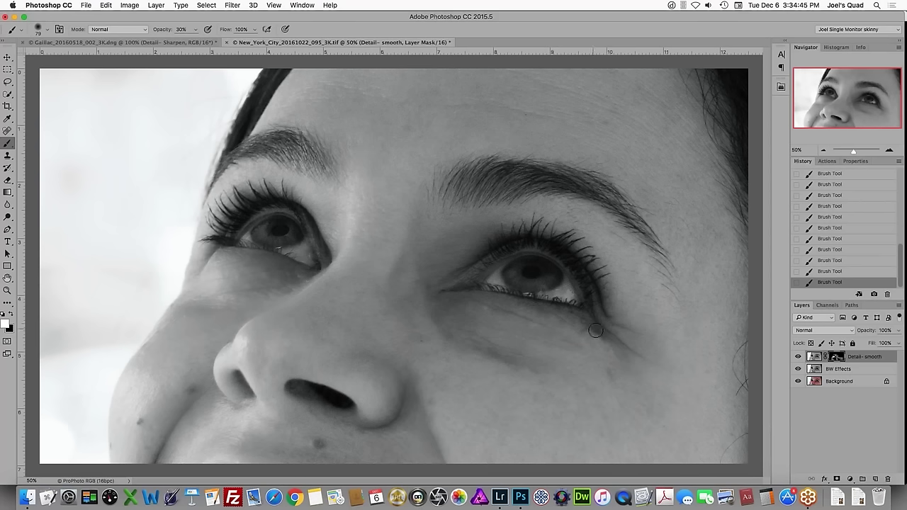
{"action": "mouse_move", "coordinate": [531, 347]}
{"action": "left_mouse_down", "text": "ctrl+alt"}
{"action": "mouse_move", "coordinate": [547, 348]}
{"action": "mouse_move", "coordinate": [536, 331]}
{"action": "left_mouse_up", "text": "ctrl+alt"}
{"action": "left_click_drag", "start_coordinate": [628, 129], "coordinate": [639, 133]}
{"action": "left_click_drag", "start_coordinate": [404, 453], "coordinate": [390, 444]}
Step: Stamp all visible layers into a new layer above Detail- smooth
{"action": "key", "text": "super+alt+shift+e"}
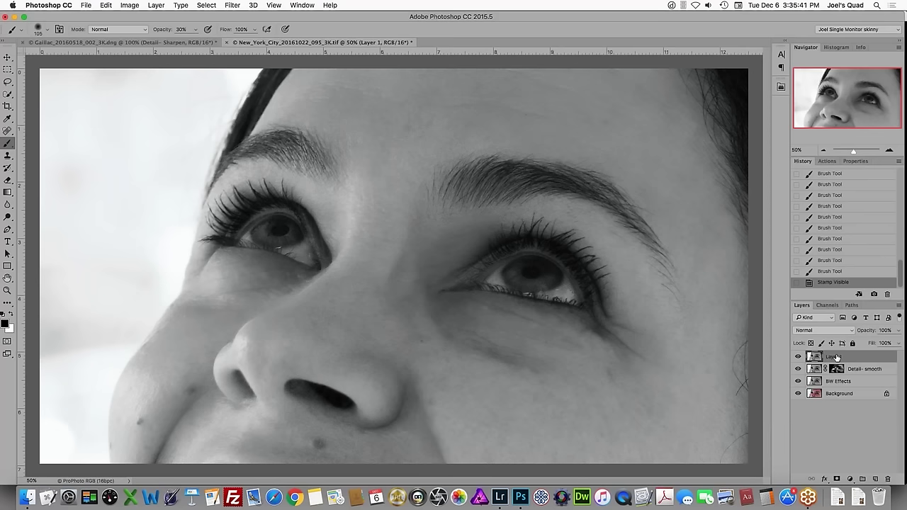
{"action": "key", "text": "super+z"}
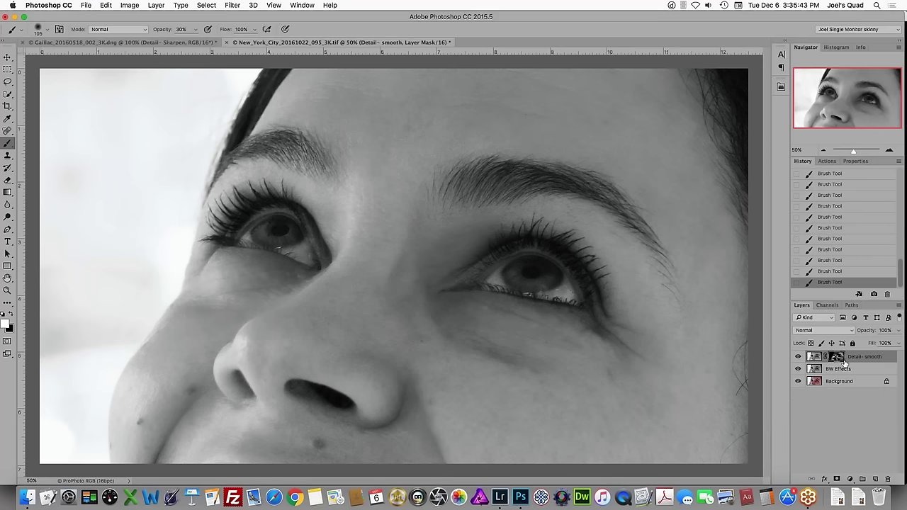
{"action": "left_click", "coordinate": [814, 357]}
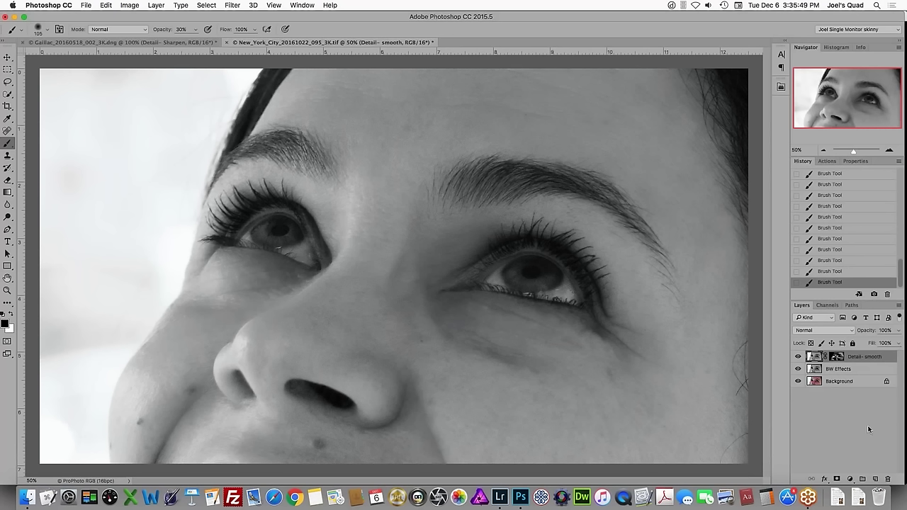
{"action": "left_click", "coordinate": [898, 306]}
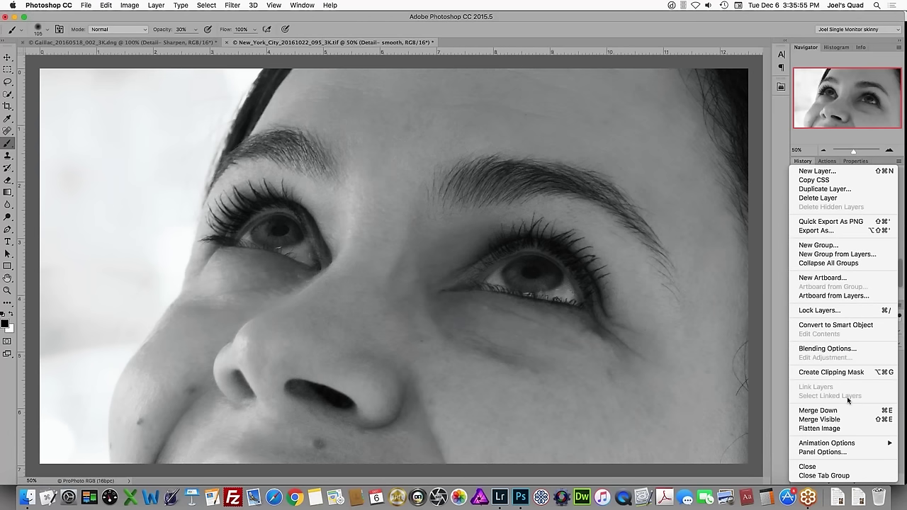
{"action": "left_click", "coordinate": [842, 421]}
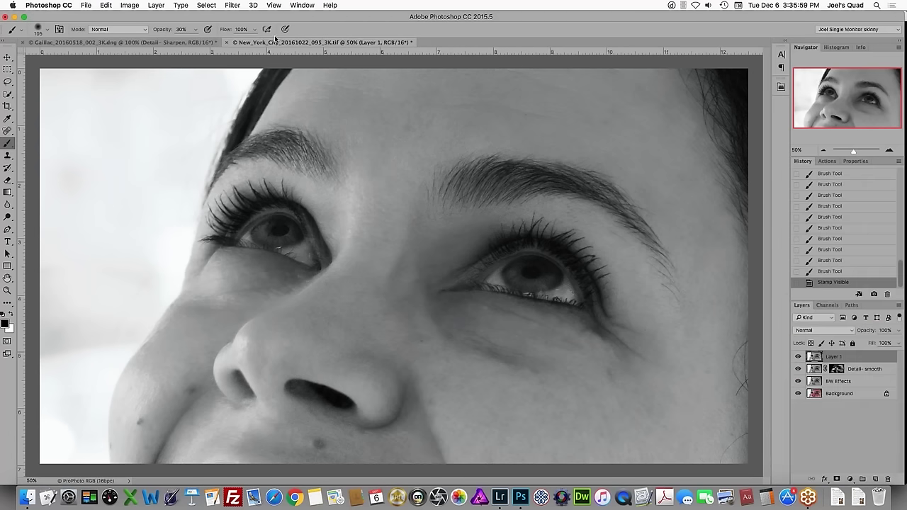
Step: Open the stamped layer in Topaz Detail 3 and reset all of the filter's settings
{"action": "left_click", "coordinate": [232, 5]}
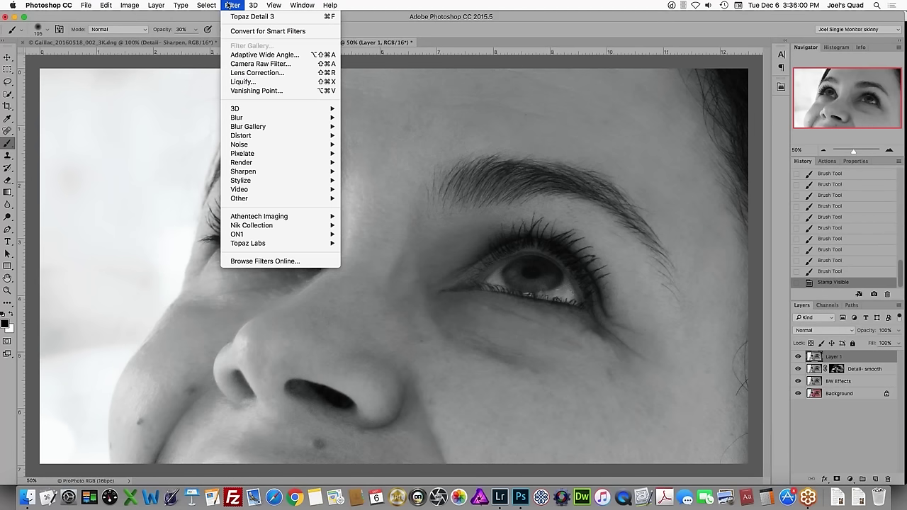
{"action": "mouse_move", "coordinate": [259, 244]}
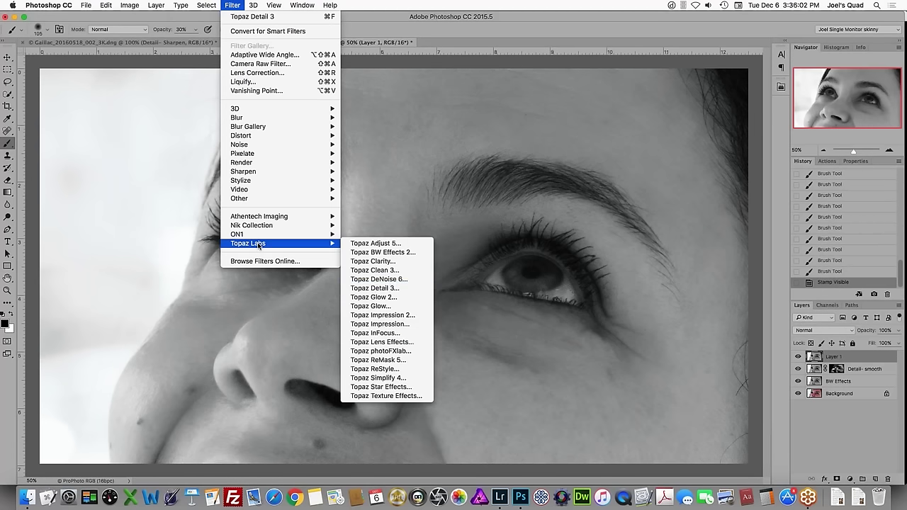
{"action": "left_click", "coordinate": [404, 289]}
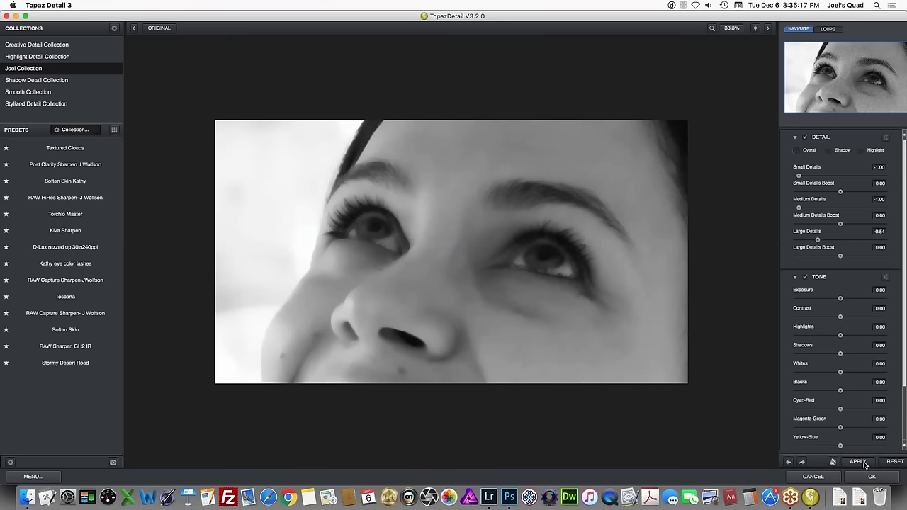
{"action": "left_click", "coordinate": [895, 462]}
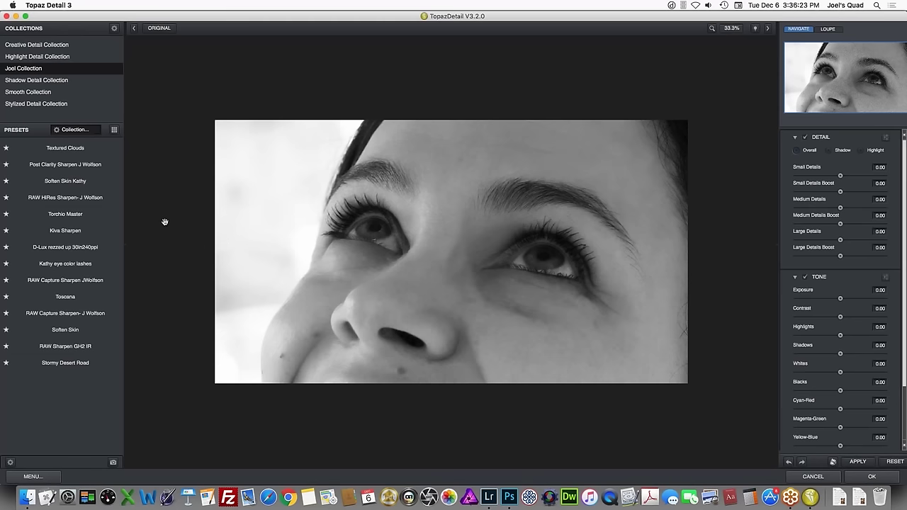
Step: Compare the Creative Detail Collection presets as previews and apply Overall Detail Medium I to the portrait
{"action": "left_click", "coordinate": [19, 45]}
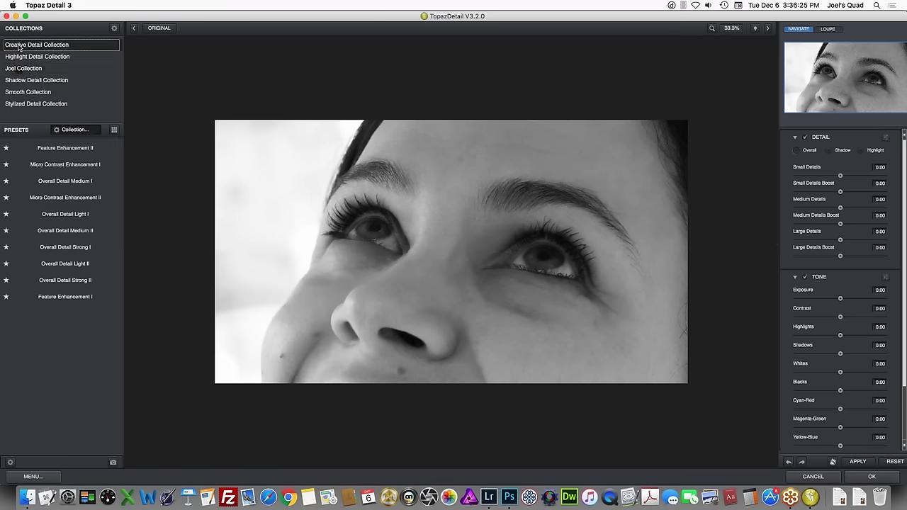
{"action": "left_click", "coordinate": [114, 131]}
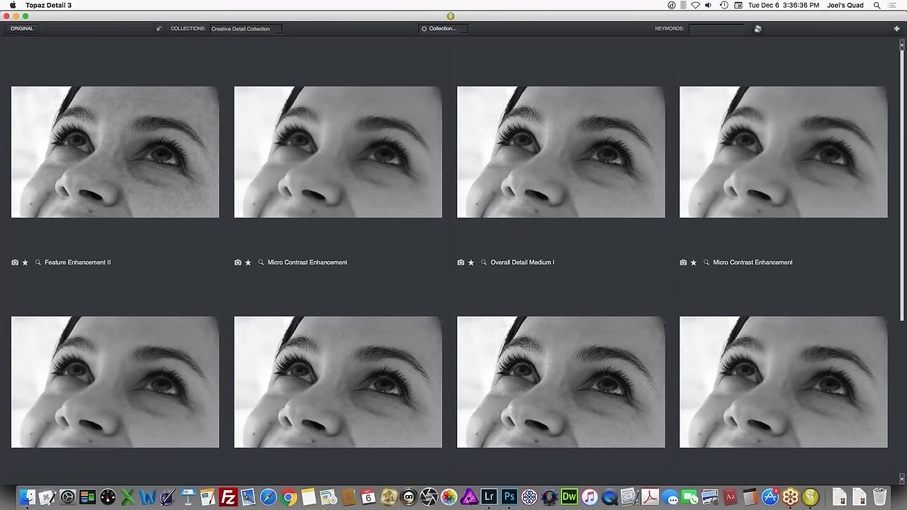
{"action": "scroll", "coordinate": [453, 255], "scroll_direction": "down", "scroll_amount": 2}
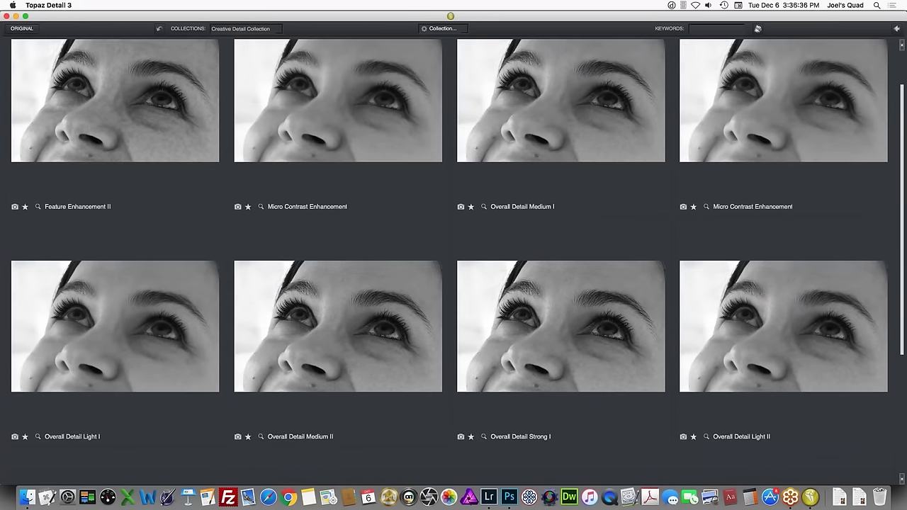
{"action": "scroll", "coordinate": [546, 148], "scroll_direction": "up", "scroll_amount": 2}
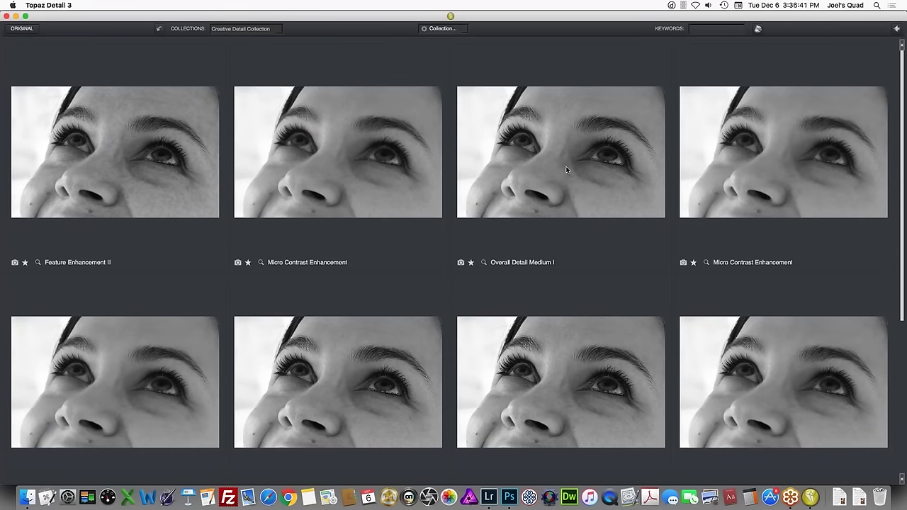
{"action": "left_click", "coordinate": [566, 170]}
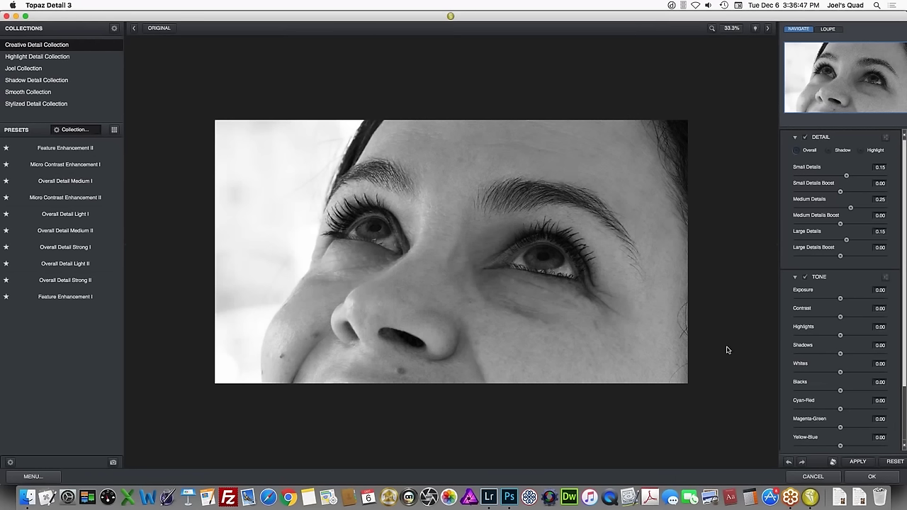
{"action": "left_click", "coordinate": [872, 477]}
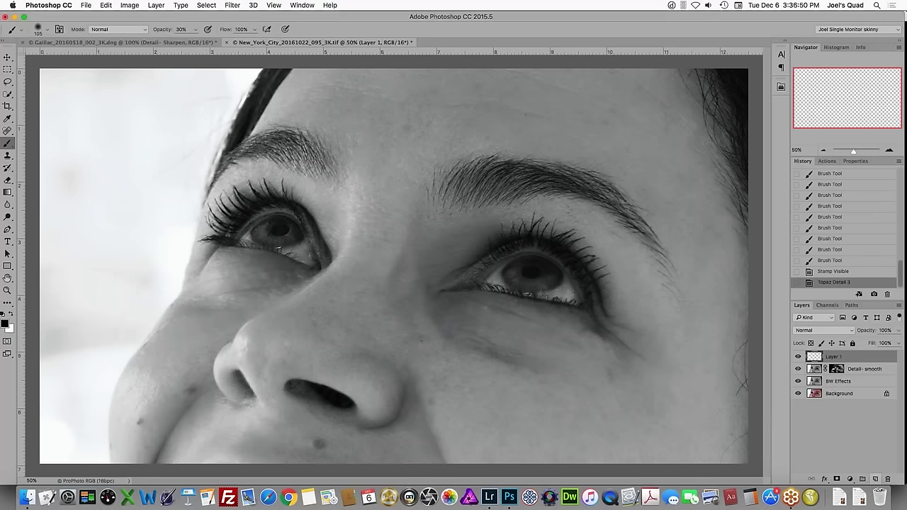
Step: Add a black layer mask to the stamped layer and rename the layer "Detail- eyes"
{"action": "left_click", "coordinate": [837, 479], "text": "alt"}
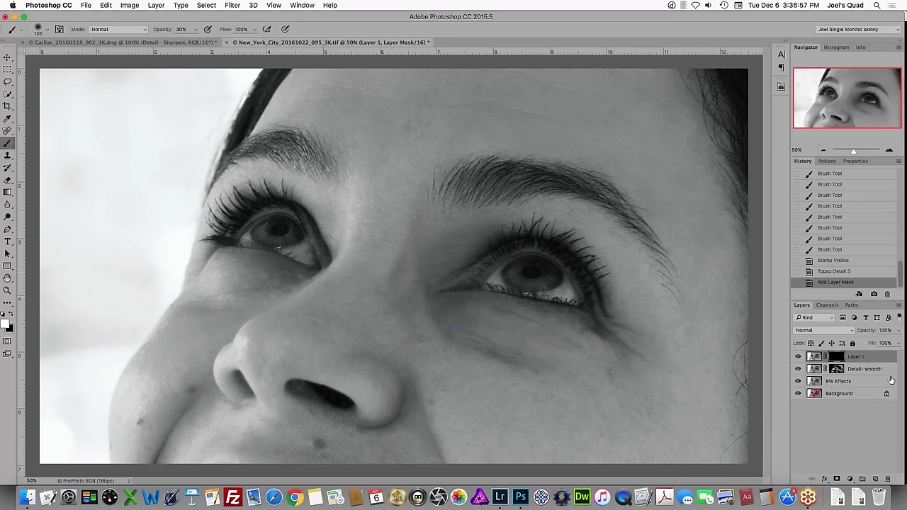
{"action": "double_click", "coordinate": [856, 358]}
{"action": "type", "text": "Detail- eyes"}
{"action": "key", "text": "Return"}
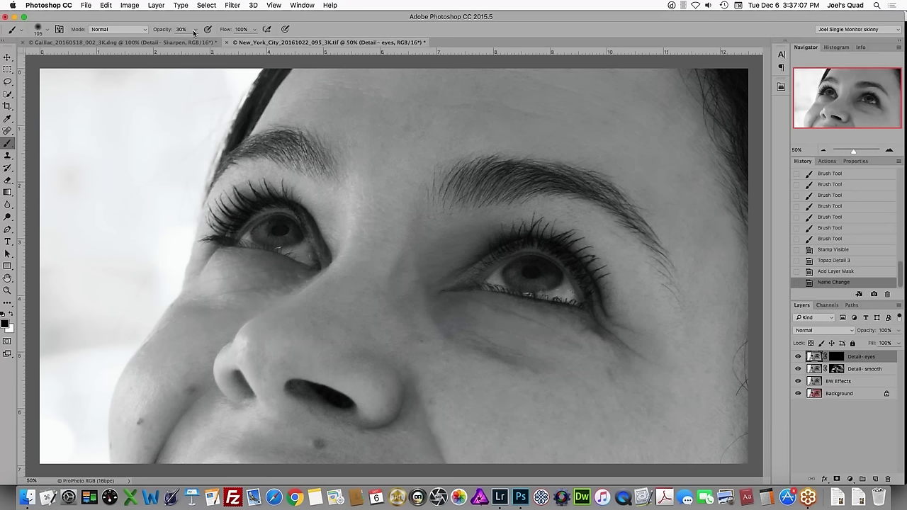
Step: Set the brush opacity to 50% and enlarge the brush to about 130 px
{"action": "left_click_drag", "start_coordinate": [194, 33], "coordinate": [203, 41]}
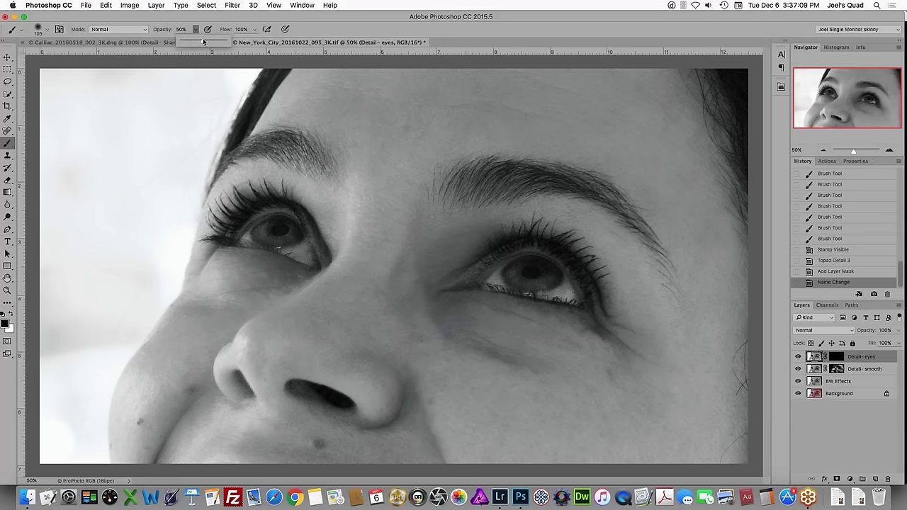
{"action": "left_click_drag", "start_coordinate": [351, 251], "coordinate": [361, 245]}
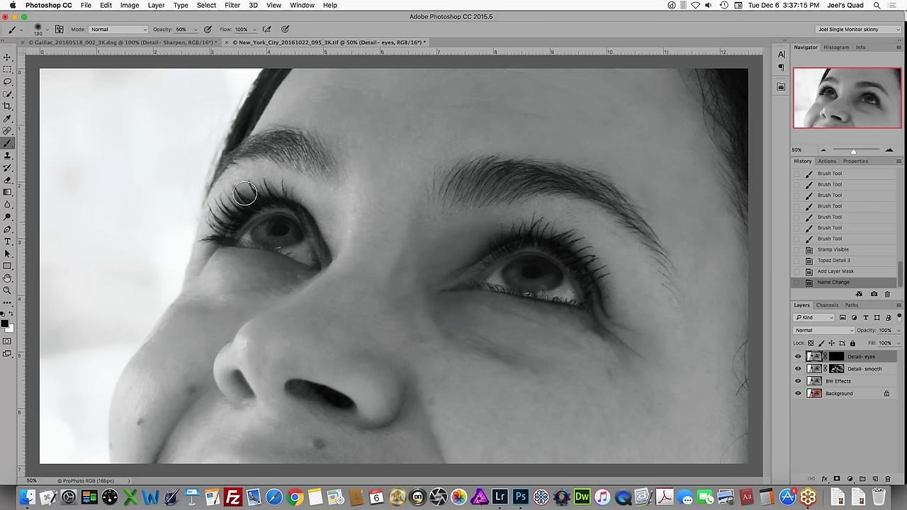
Step: Try to brush over the lashes and lower lid of the image's left eye, and revert the history to the layer rename
{"action": "mouse_move", "coordinate": [244, 194]}
{"action": "left_mouse_down"}
{"action": "mouse_move", "coordinate": [229, 229]}
{"action": "mouse_move", "coordinate": [234, 219]}
{"action": "left_mouse_up"}
{"action": "key", "text": "x"}
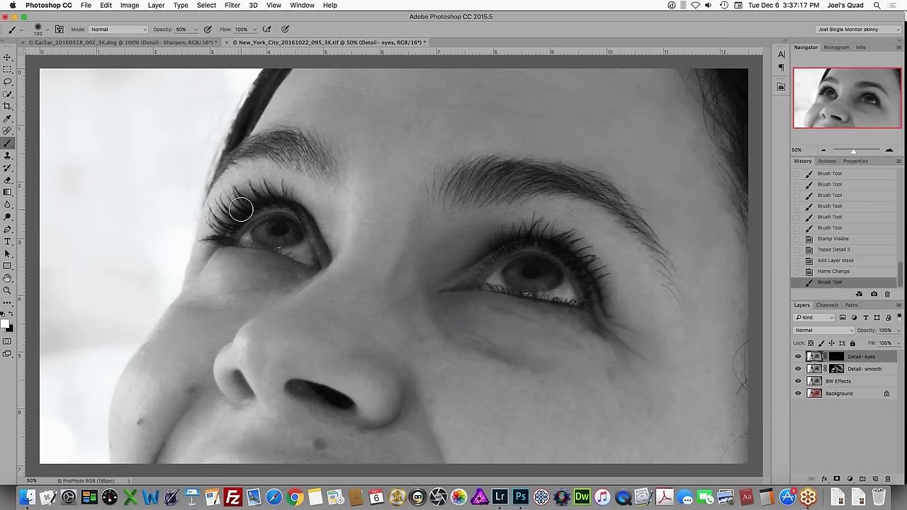
{"action": "mouse_move", "coordinate": [252, 213]}
{"action": "left_mouse_down"}
{"action": "mouse_move", "coordinate": [227, 234]}
{"action": "mouse_move", "coordinate": [251, 188]}
{"action": "mouse_move", "coordinate": [241, 222]}
{"action": "left_mouse_up"}
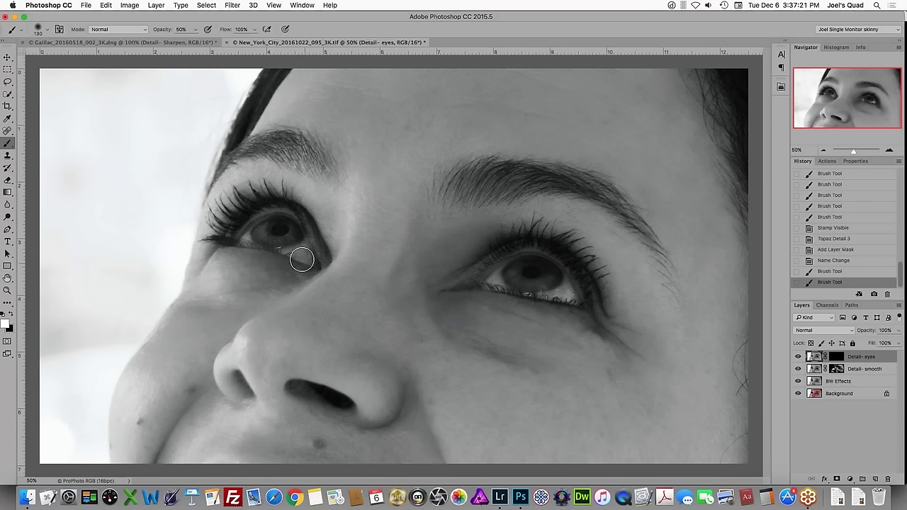
{"action": "left_click_drag", "start_coordinate": [297, 251], "coordinate": [297, 254]}
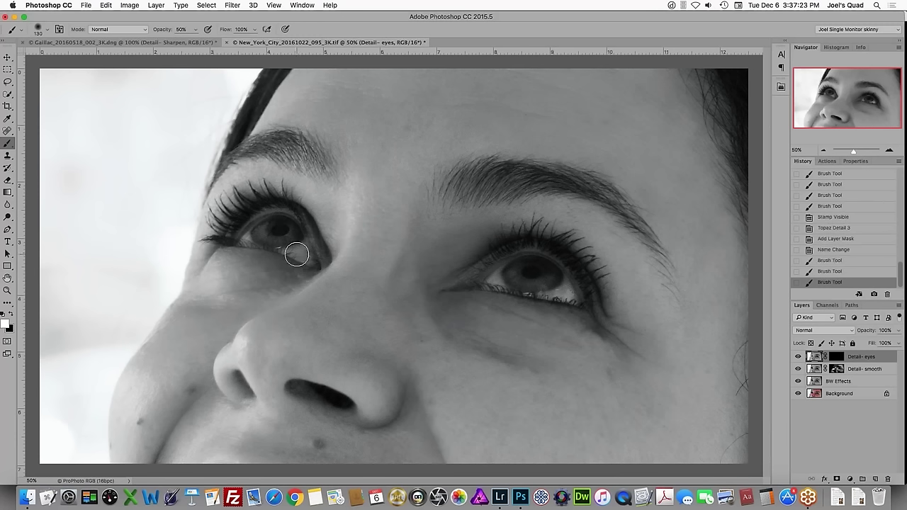
{"action": "left_click", "coordinate": [834, 359]}
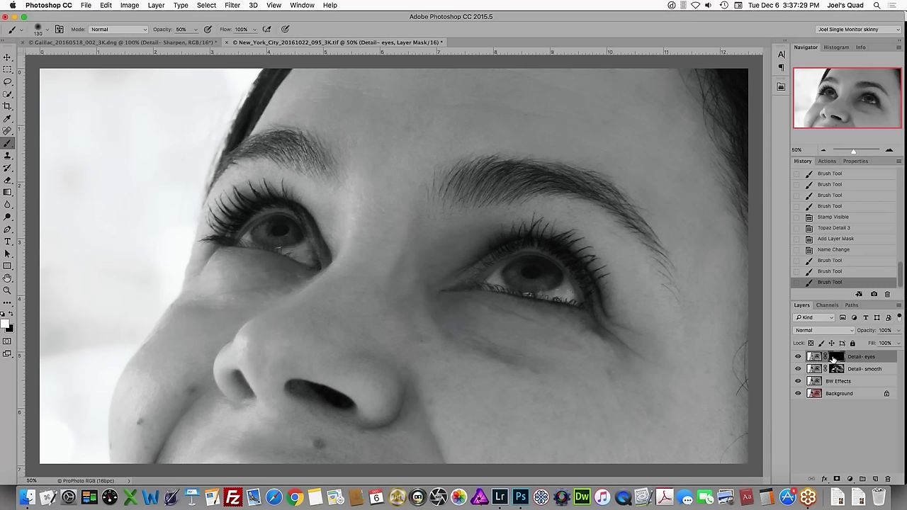
{"action": "left_click", "coordinate": [834, 252]}
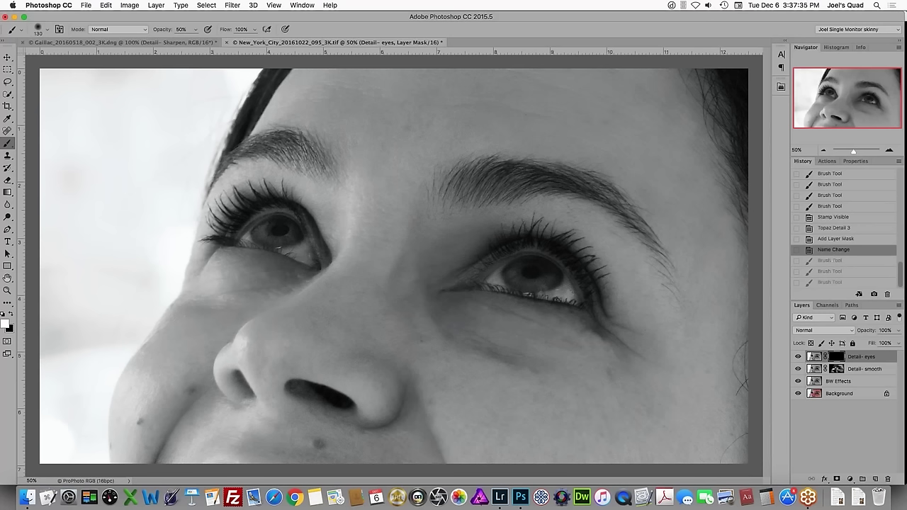
Step: Paint white at 50% opacity on the "Detail- eyes" layer mask over the lashes, lids and irises of both eyes
{"action": "left_click", "coordinate": [815, 358]}
{"action": "left_click", "coordinate": [837, 358]}
{"action": "left_click_drag", "start_coordinate": [224, 241], "coordinate": [241, 247]}
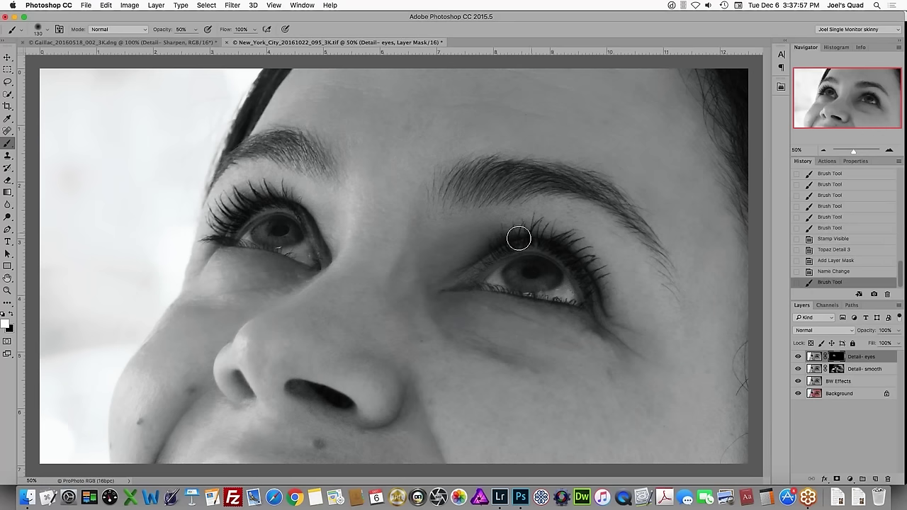
{"action": "mouse_move", "coordinate": [558, 243]}
{"action": "left_mouse_down"}
{"action": "mouse_move", "coordinate": [599, 288]}
{"action": "mouse_move", "coordinate": [541, 235]}
{"action": "mouse_move", "coordinate": [597, 290]}
{"action": "mouse_move", "coordinate": [590, 306]}
{"action": "mouse_move", "coordinate": [572, 306]}
{"action": "left_mouse_up"}
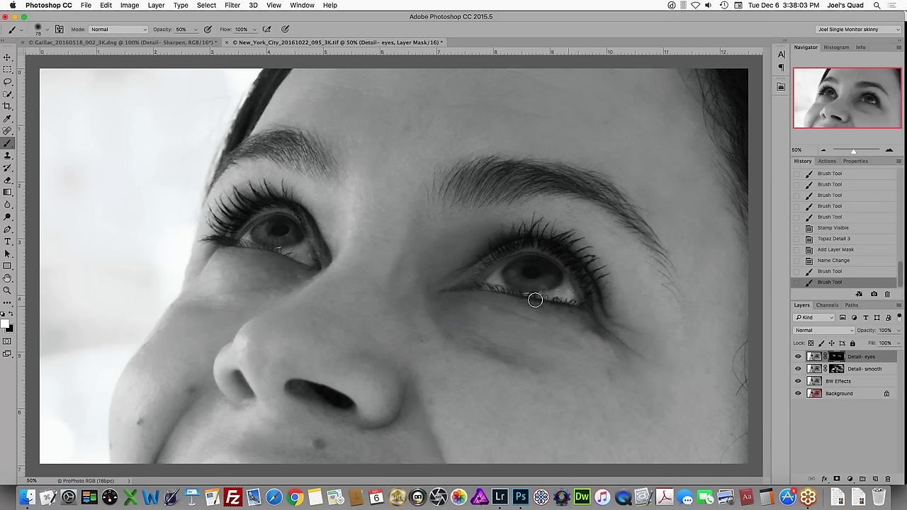
{"action": "mouse_move", "coordinate": [476, 288]}
{"action": "left_mouse_down"}
{"action": "mouse_move", "coordinate": [495, 249]}
{"action": "mouse_move", "coordinate": [484, 254]}
{"action": "mouse_move", "coordinate": [509, 248]}
{"action": "mouse_move", "coordinate": [528, 273]}
{"action": "left_mouse_up"}
{"action": "mouse_move", "coordinate": [266, 226]}
{"action": "left_mouse_down"}
{"action": "mouse_move", "coordinate": [292, 251]}
{"action": "mouse_move", "coordinate": [287, 228]}
{"action": "mouse_move", "coordinate": [287, 239]}
{"action": "mouse_move", "coordinate": [227, 241]}
{"action": "mouse_move", "coordinate": [281, 255]}
{"action": "mouse_move", "coordinate": [216, 240]}
{"action": "mouse_move", "coordinate": [291, 259]}
{"action": "left_mouse_up"}
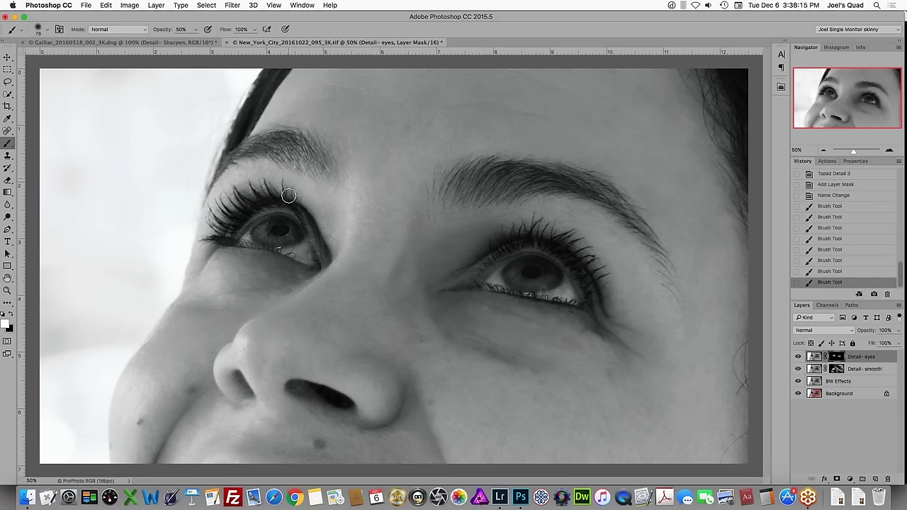
{"action": "mouse_move", "coordinate": [251, 211]}
{"action": "left_mouse_down"}
{"action": "mouse_move", "coordinate": [273, 200]}
{"action": "mouse_move", "coordinate": [226, 227]}
{"action": "mouse_move", "coordinate": [224, 199]}
{"action": "mouse_move", "coordinate": [228, 218]}
{"action": "mouse_move", "coordinate": [216, 220]}
{"action": "mouse_move", "coordinate": [241, 238]}
{"action": "mouse_move", "coordinate": [226, 205]}
{"action": "left_mouse_up"}
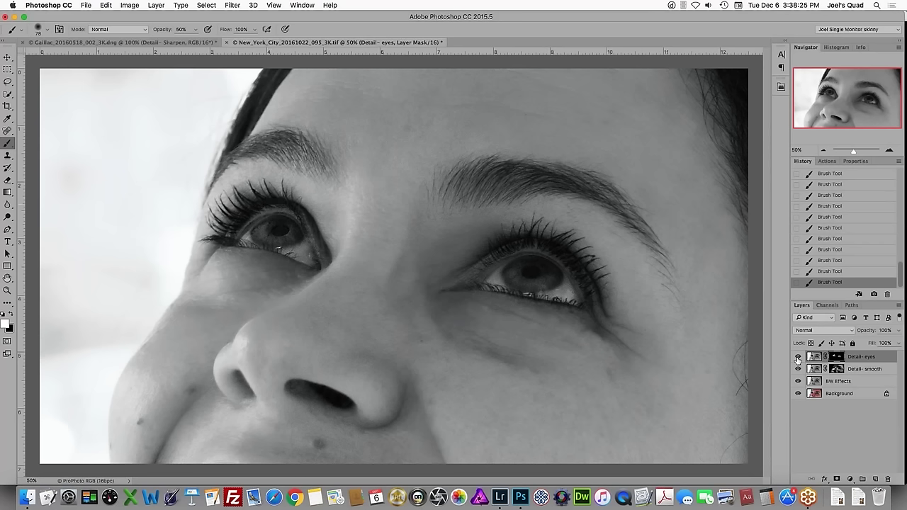
Step: Toggle the visibility of "Detail- eyes" and the other edit layers to compare the portrait with its original, ending with all layers shown
{"action": "left_click", "coordinate": [798, 358]}
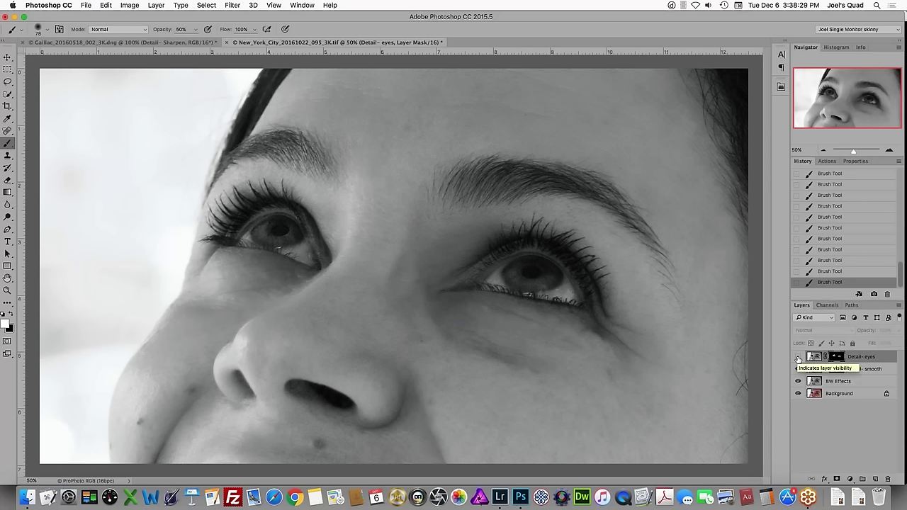
{"action": "left_click", "coordinate": [798, 358]}
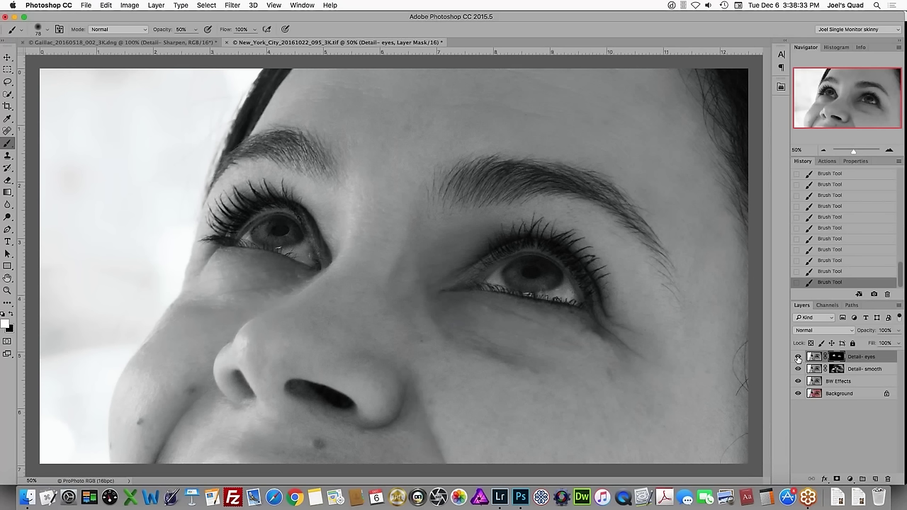
{"action": "left_click_drag", "start_coordinate": [798, 359], "coordinate": [798, 382]}
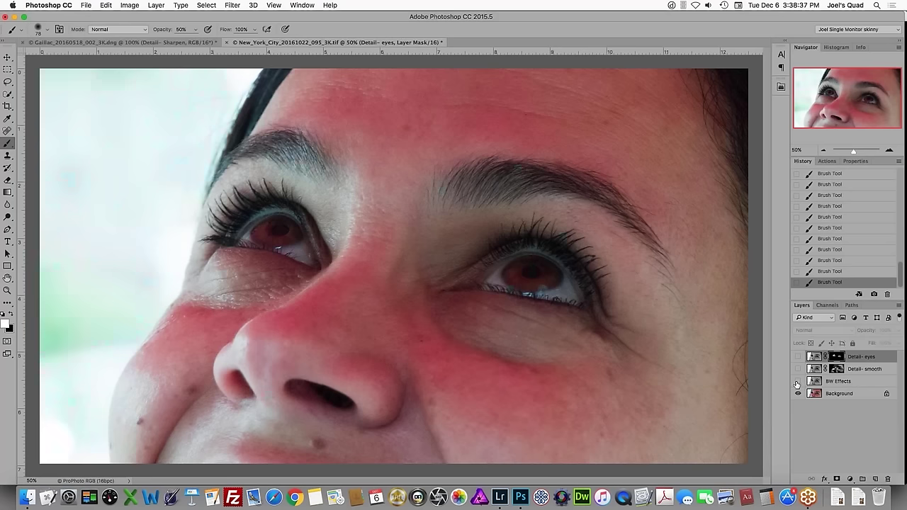
{"action": "left_click", "coordinate": [798, 356]}
{"action": "left_click", "coordinate": [798, 357]}
{"action": "left_click_drag", "start_coordinate": [799, 373], "coordinate": [796, 357]}
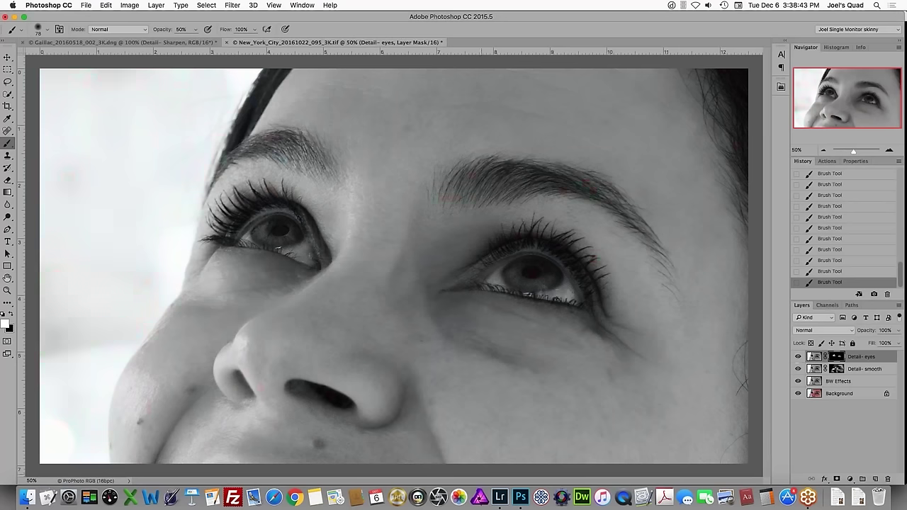
Step: Switch to Lightroom and compare the original and final New York City portraits side by side against a blacked-out screen
{"action": "left_click", "coordinate": [501, 496]}
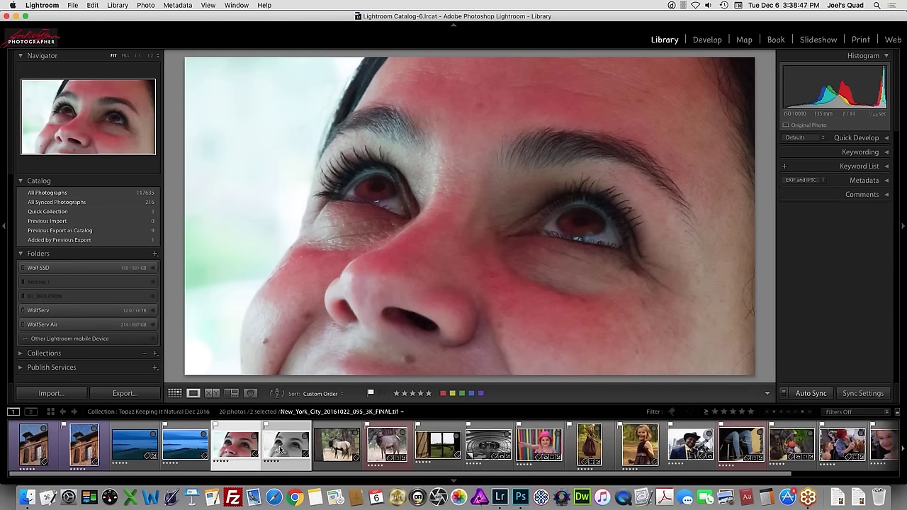
{"action": "key", "text": "c"}
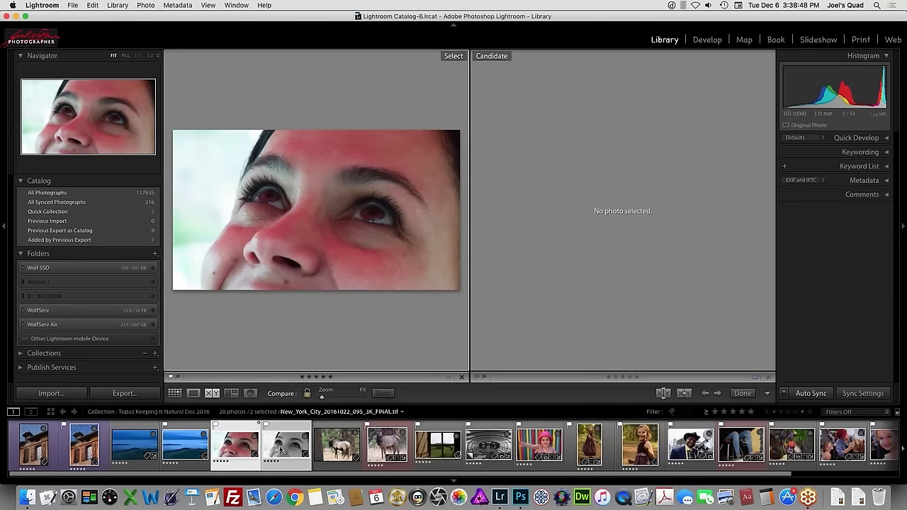
{"action": "key", "text": "shift+Tab"}
{"action": "key", "text": "l"}
{"action": "key", "text": "l"}
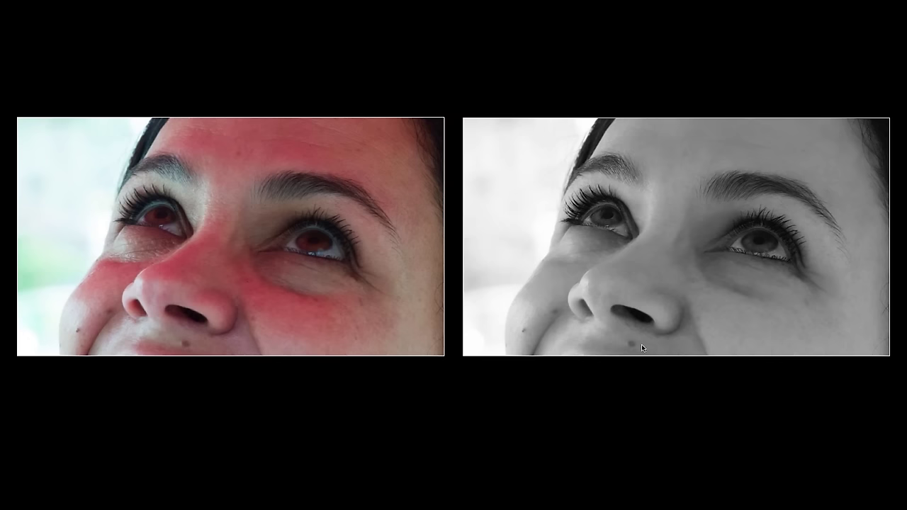
{"action": "key", "text": "l"}
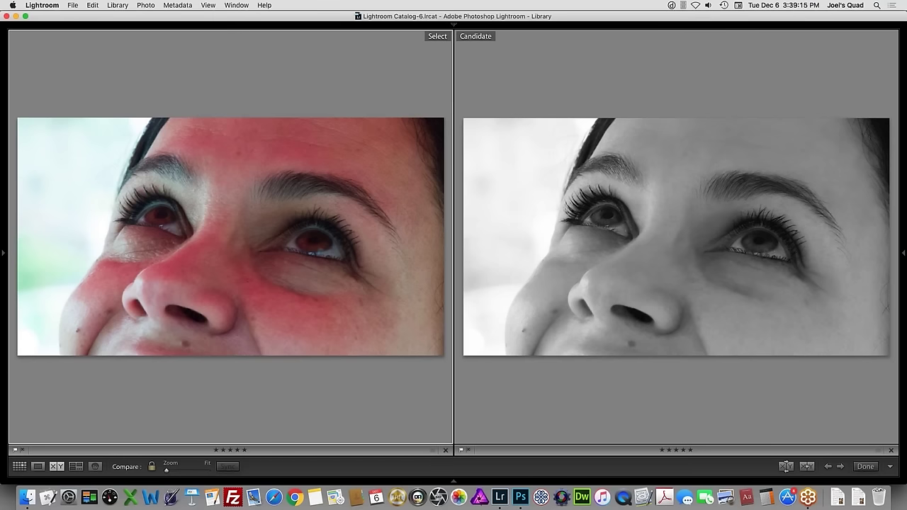
Step: Leave the portrait comparison, deselect both portraits and view the finished landscape Val_DOrcia_20150525_002_3K_FINAL_L.tif
{"action": "left_click", "coordinate": [454, 481]}
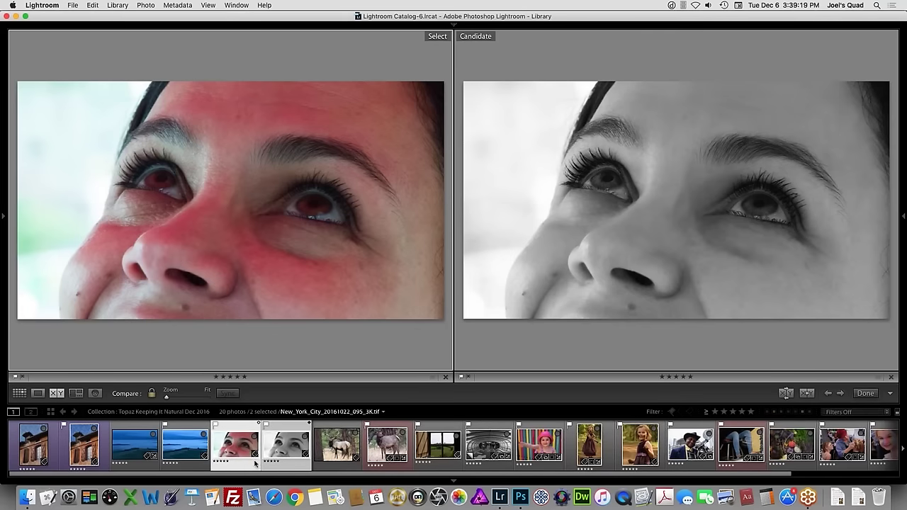
{"action": "double_click", "coordinate": [215, 452]}
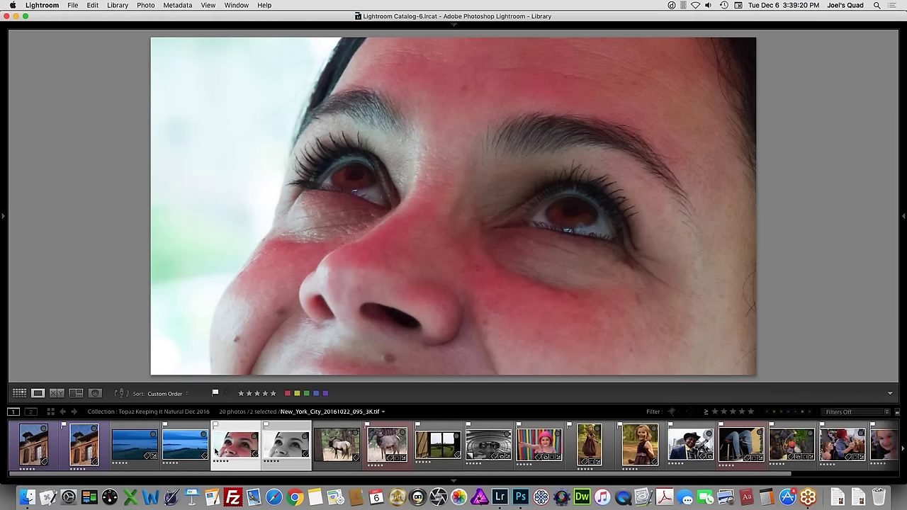
{"action": "key", "text": "super+d"}
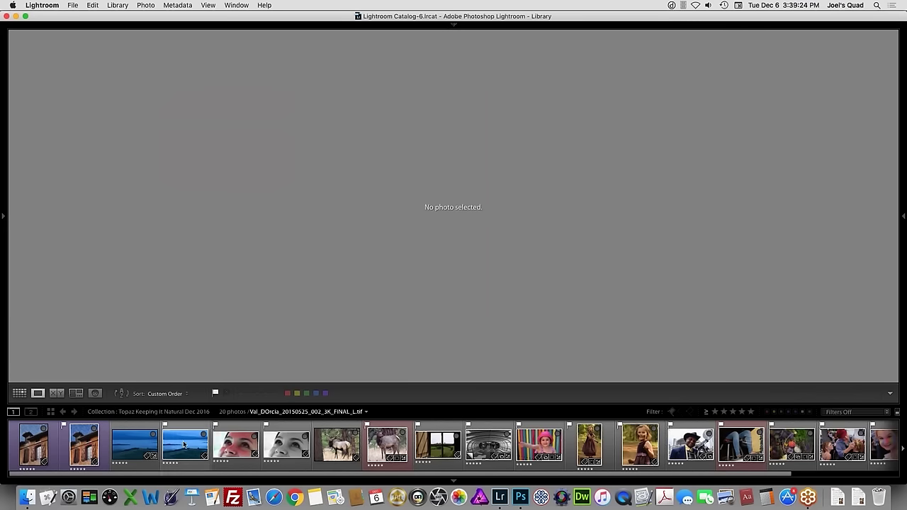
{"action": "left_click", "coordinate": [183, 444]}
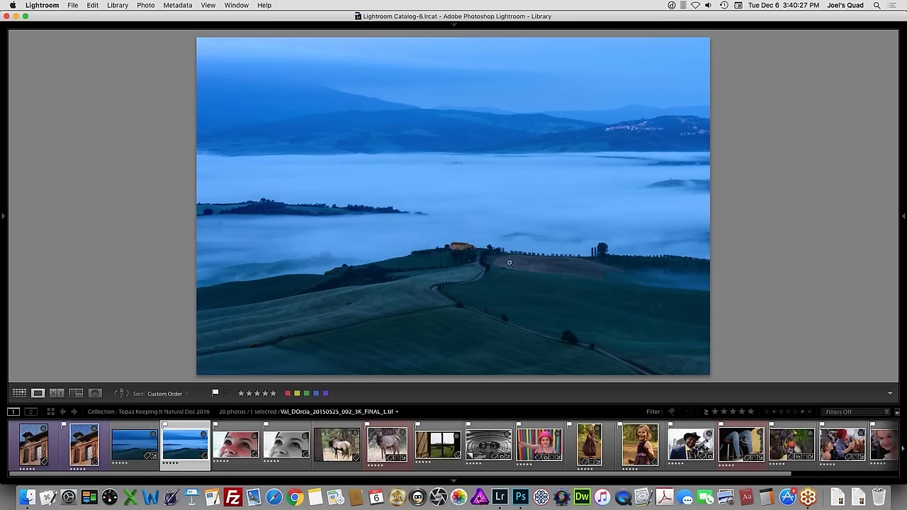
Step: Select the unedited landscape Val_DOrcia_20150525_002_3K.tif and open it for editing in Adobe Photoshop CC 2015.5
{"action": "key", "text": "Left"}
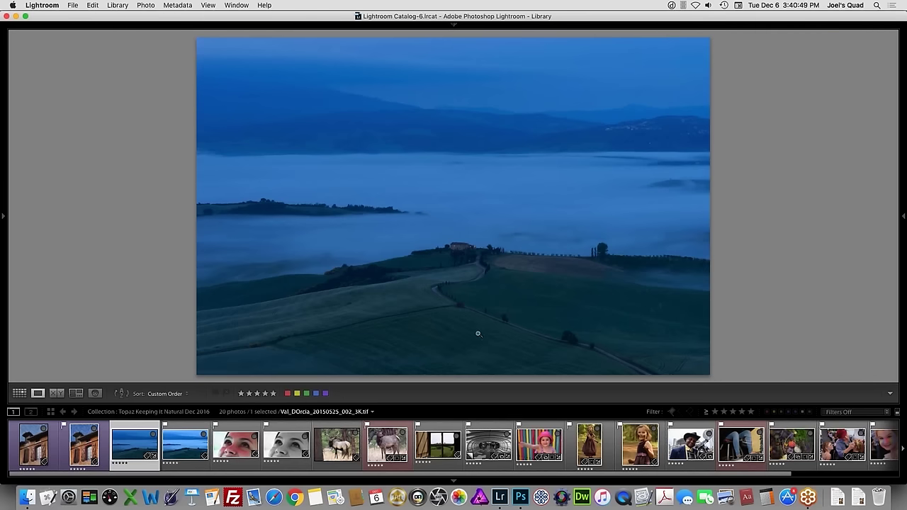
{"action": "key", "text": "F6"}
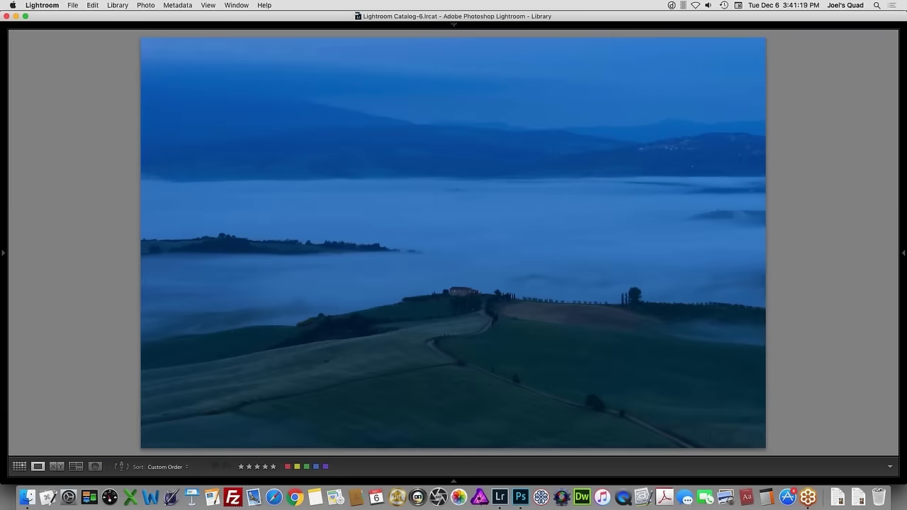
{"action": "right_click", "coordinate": [472, 225]}
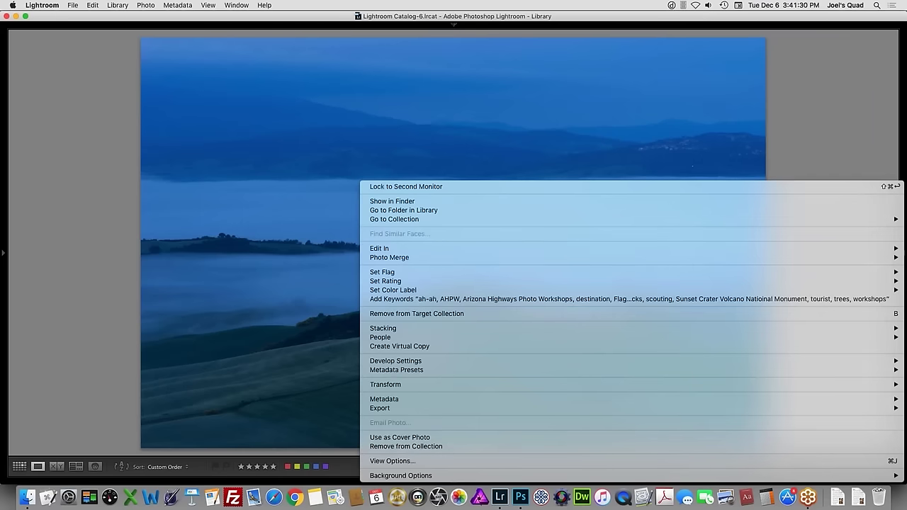
{"action": "mouse_move", "coordinate": [389, 249]}
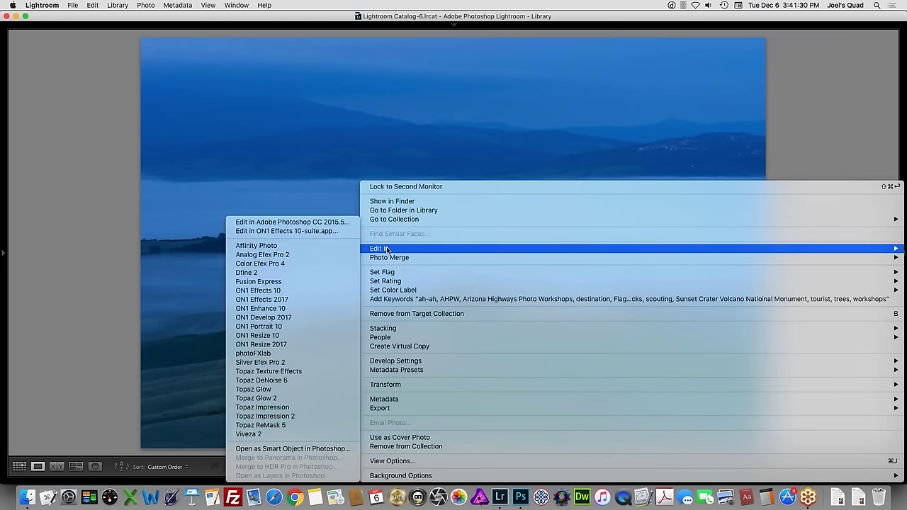
{"action": "left_click", "coordinate": [343, 226]}
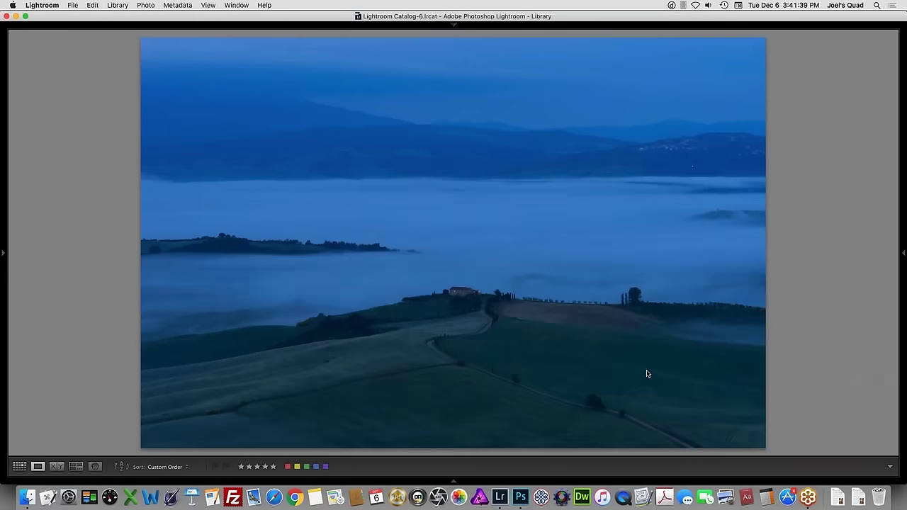
{"action": "left_click", "coordinate": [523, 495]}
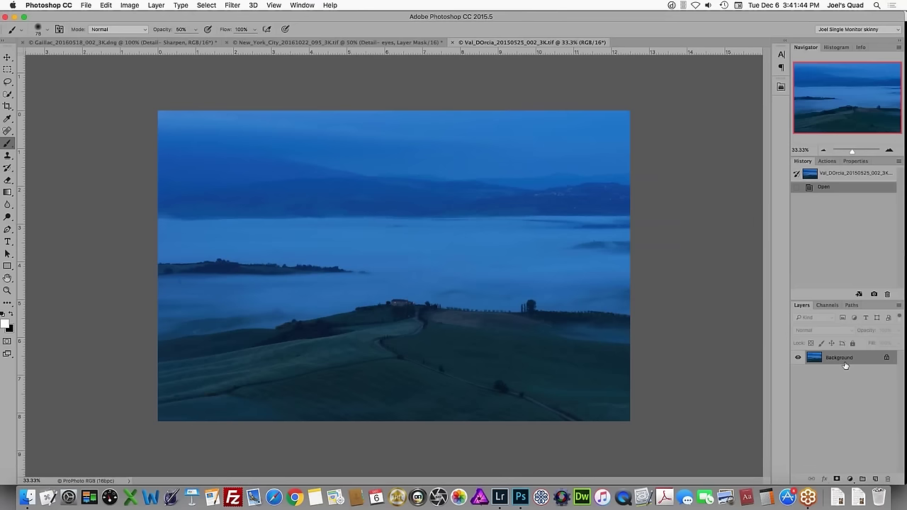
Step: Duplicate the landscape's Background layer and rename the copy "Clarity- Field"
{"action": "key", "text": "super+j"}
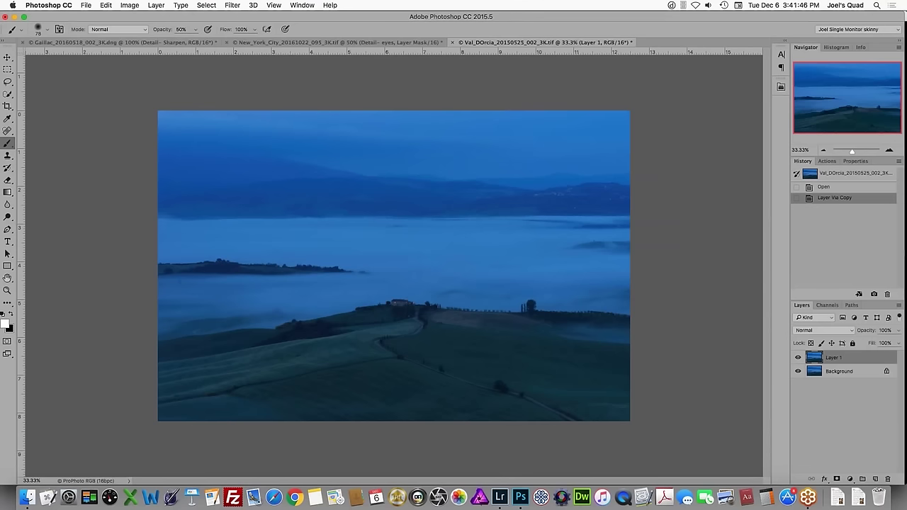
{"action": "double_click", "coordinate": [834, 357]}
{"action": "type", "text": "ReMask"}
{"action": "key", "text": "BackSpace"}
{"action": "key", "text": "BackSpace"}
{"action": "key", "text": "BackSpace"}
{"action": "key", "text": "BackSpace"}
{"action": "key", "text": "BackSpace"}
{"action": "key", "text": "BackSpace"}
{"action": "type", "text": "Clarity- Field"}
{"action": "key", "text": "Return"}
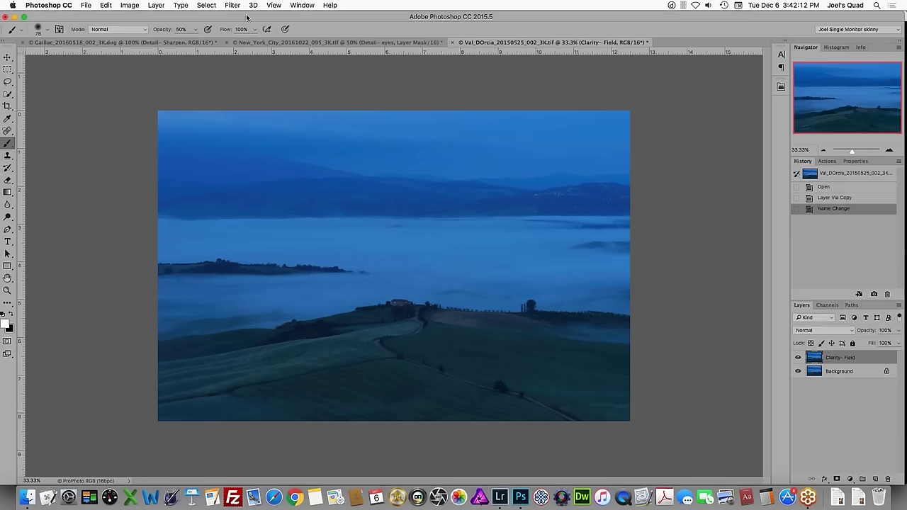
Step: Open the "Clarity- Field" layer in Topaz ReMask 5 and activate the primary compute brush
{"action": "left_click", "coordinate": [226, 6]}
{"action": "mouse_move", "coordinate": [270, 244]}
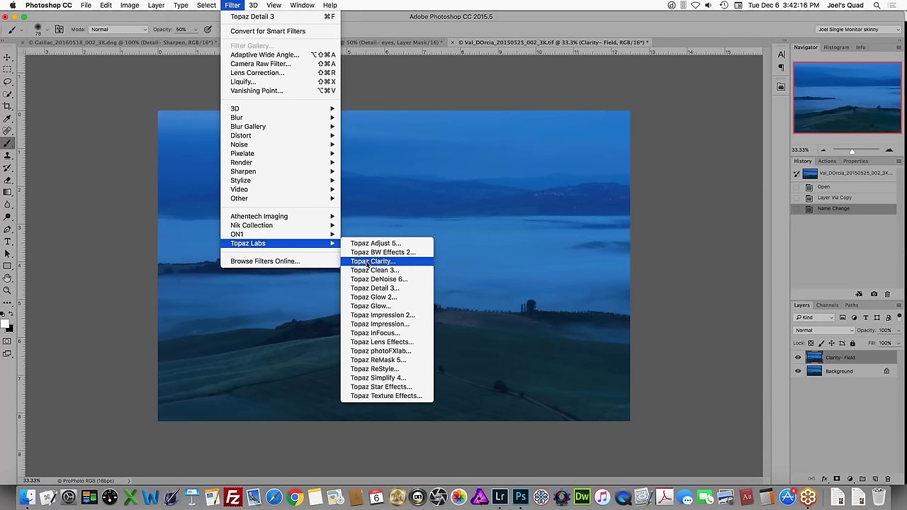
{"action": "left_click", "coordinate": [392, 360]}
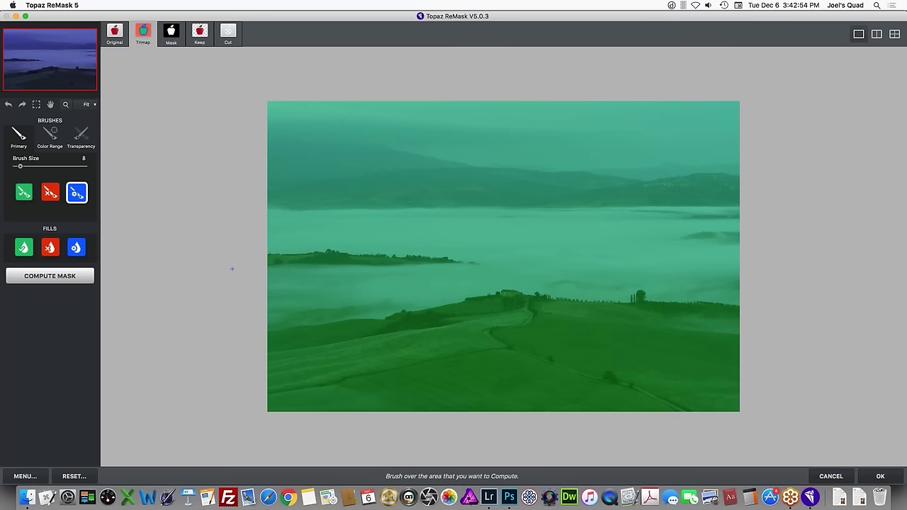
{"action": "left_click", "coordinate": [24, 191]}
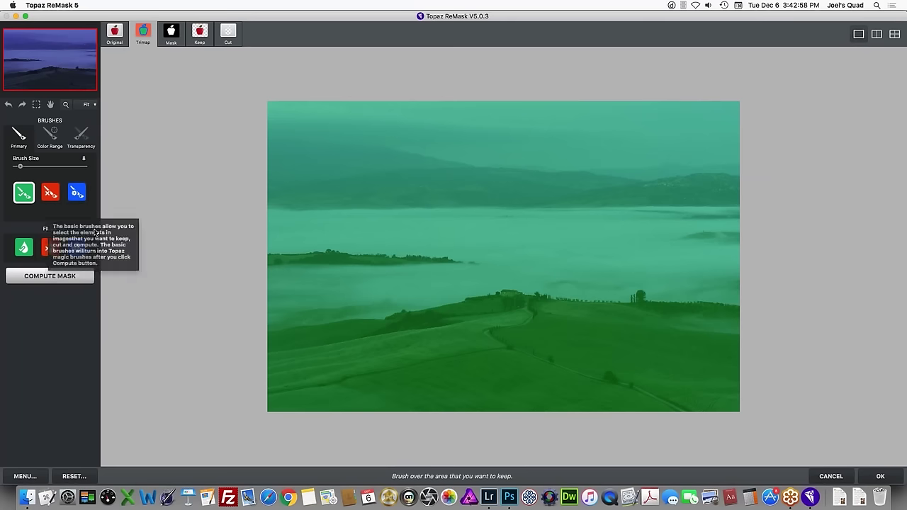
{"action": "left_click", "coordinate": [73, 193]}
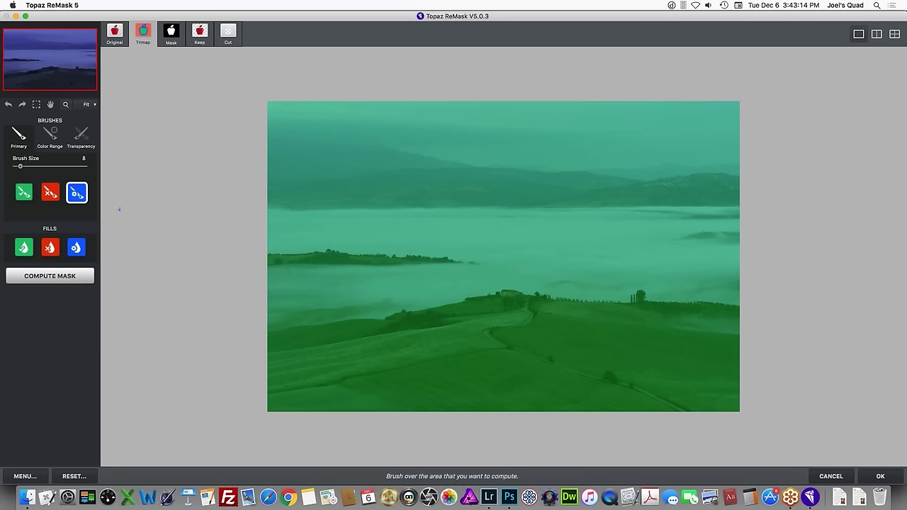
Step: Set the compute brush size to 18 and trace the field's upper edge from the image's left border to just before the farmhouse
{"action": "left_click", "coordinate": [66, 105]}
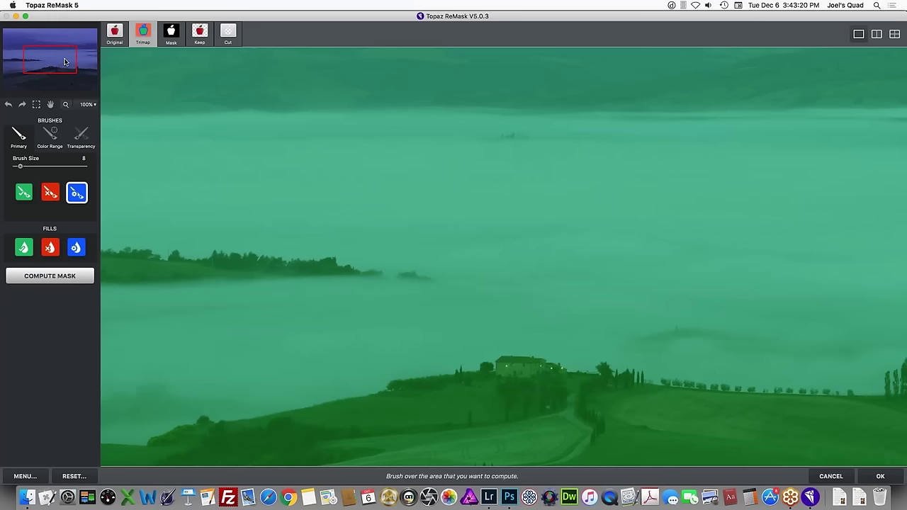
{"action": "left_click_drag", "start_coordinate": [64, 61], "coordinate": [32, 72]}
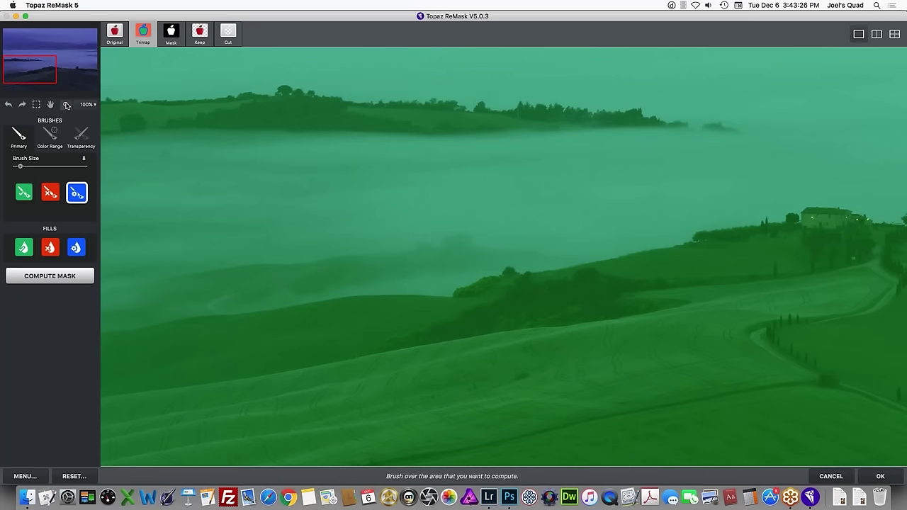
{"action": "double_click", "coordinate": [66, 105]}
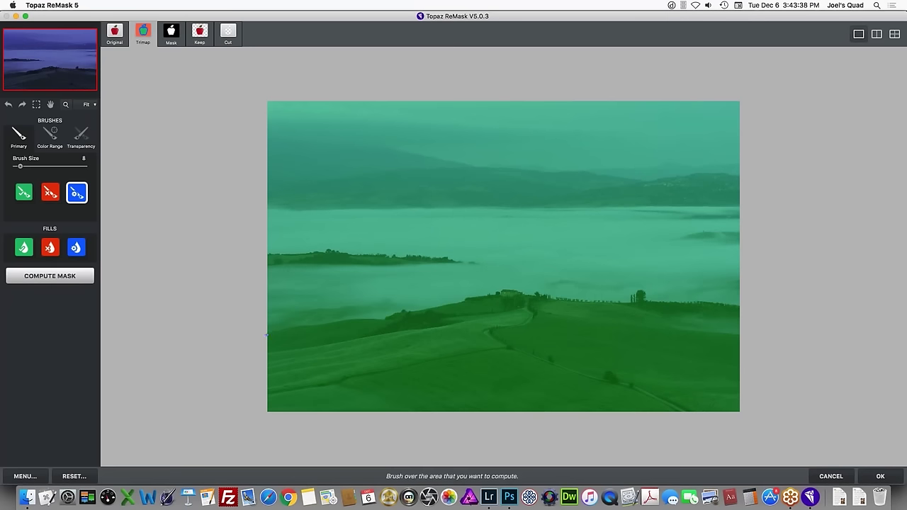
{"action": "left_click", "coordinate": [65, 104]}
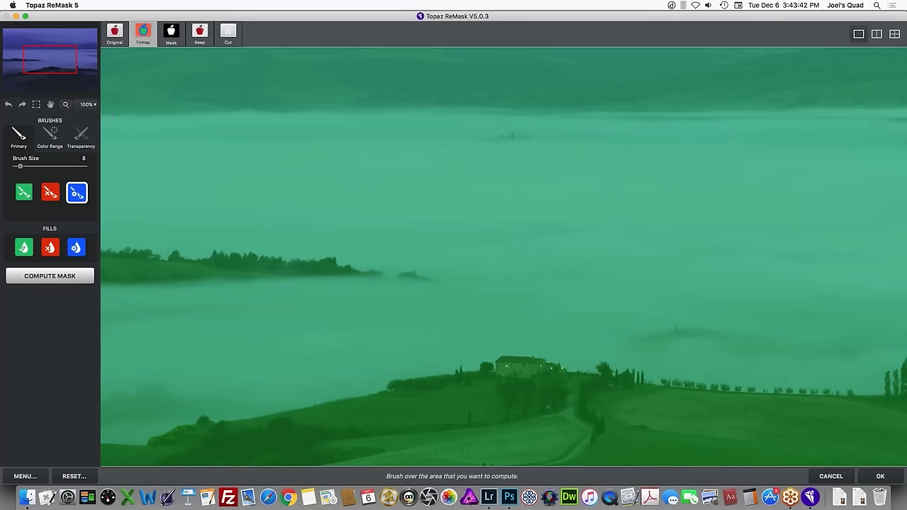
{"action": "left_click_drag", "start_coordinate": [63, 65], "coordinate": [43, 74]}
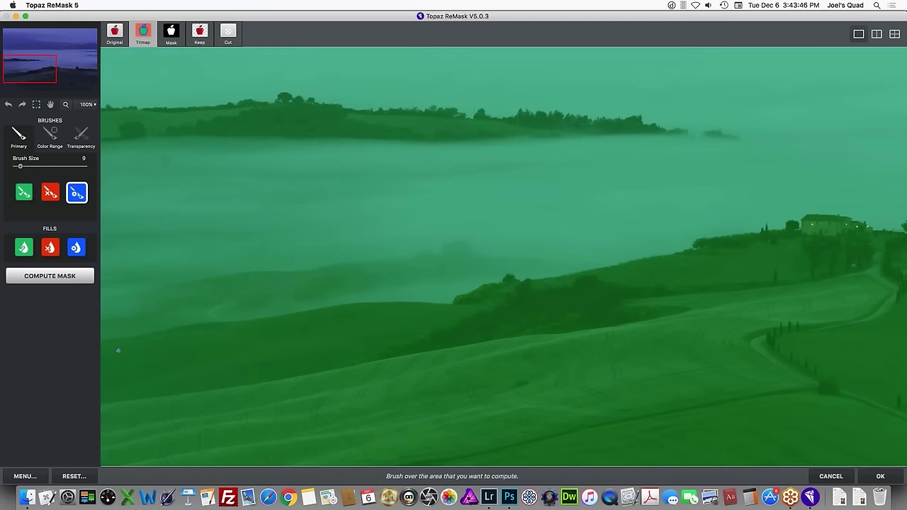
{"action": "left_click_drag", "start_coordinate": [20, 168], "coordinate": [21, 168]}
{"action": "left_click_drag", "start_coordinate": [102, 339], "coordinate": [135, 334]}
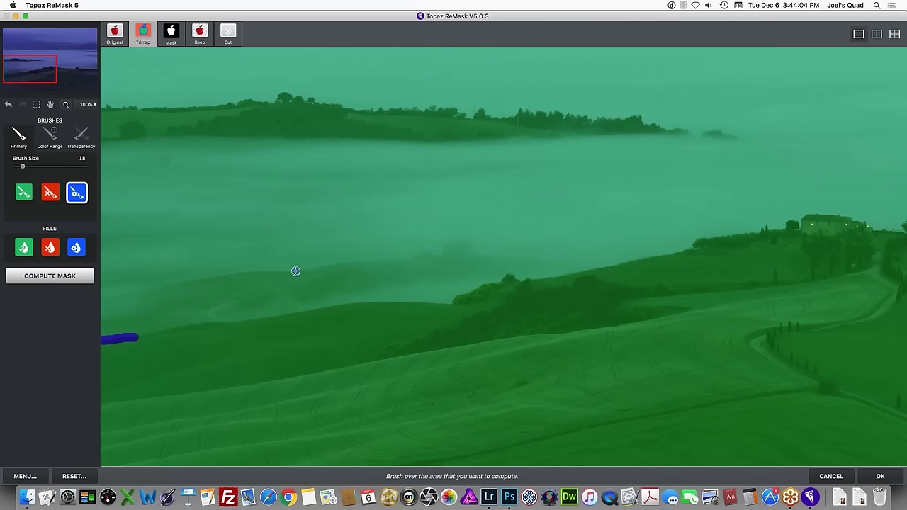
{"action": "left_click_drag", "start_coordinate": [137, 334], "coordinate": [272, 316]}
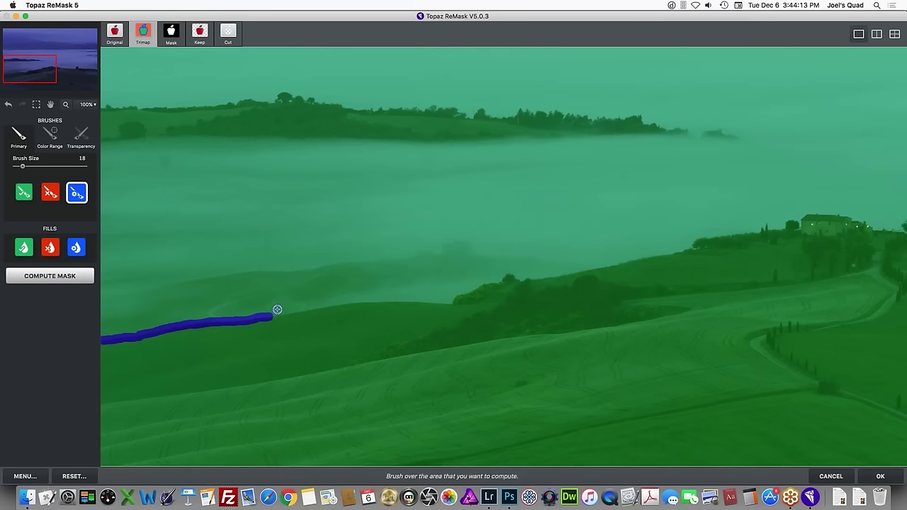
{"action": "left_click", "coordinate": [345, 304], "text": "shift"}
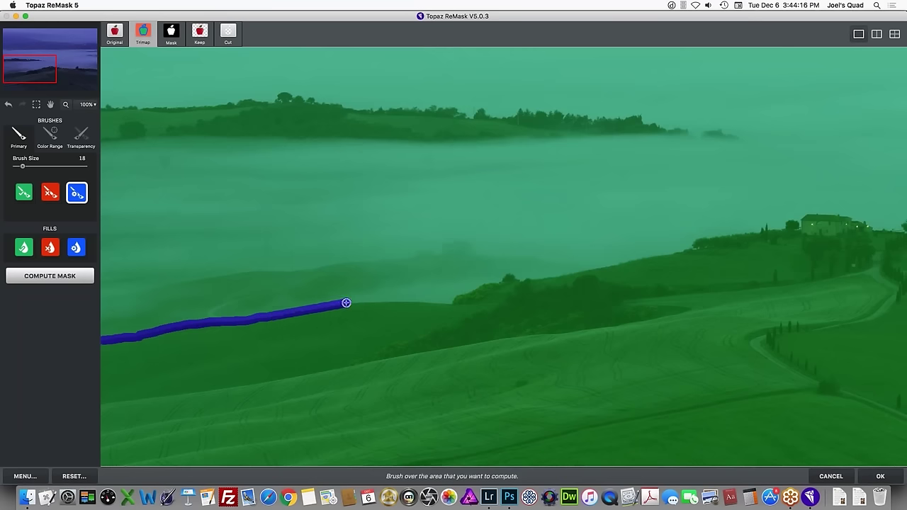
{"action": "left_click", "coordinate": [395, 301], "text": "shift"}
{"action": "left_click", "coordinate": [453, 303], "text": "shift"}
{"action": "mouse_move", "coordinate": [447, 305]}
{"action": "left_mouse_down"}
{"action": "mouse_move", "coordinate": [511, 275]}
{"action": "mouse_move", "coordinate": [549, 278]}
{"action": "left_mouse_up"}
{"action": "left_click", "coordinate": [682, 251], "text": "shift"}
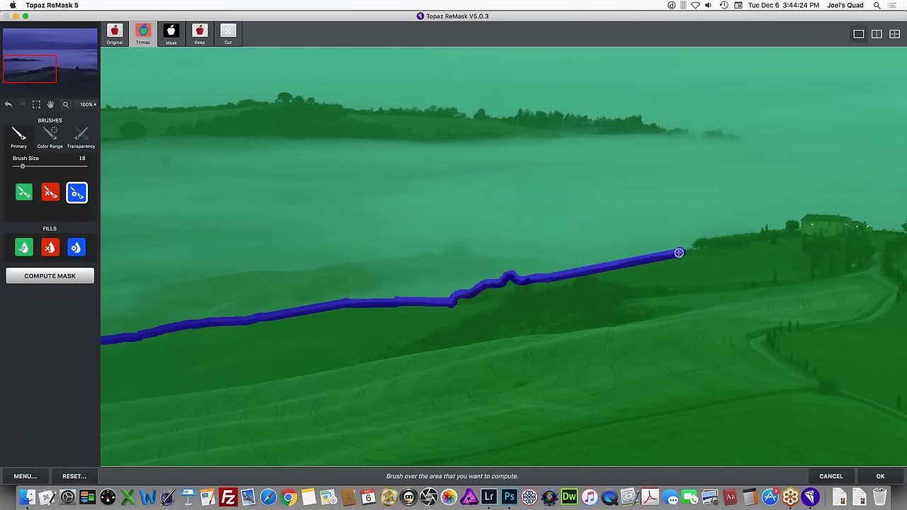
Step: Continue the compute outline over the farmhouse, the cypresses and the row of small trees, and around the large tree
{"action": "mouse_move", "coordinate": [685, 249]}
{"action": "left_mouse_down"}
{"action": "mouse_move", "coordinate": [783, 229]}
{"action": "mouse_move", "coordinate": [812, 216]}
{"action": "mouse_move", "coordinate": [870, 226]}
{"action": "left_mouse_up"}
{"action": "key", "text": "space"}
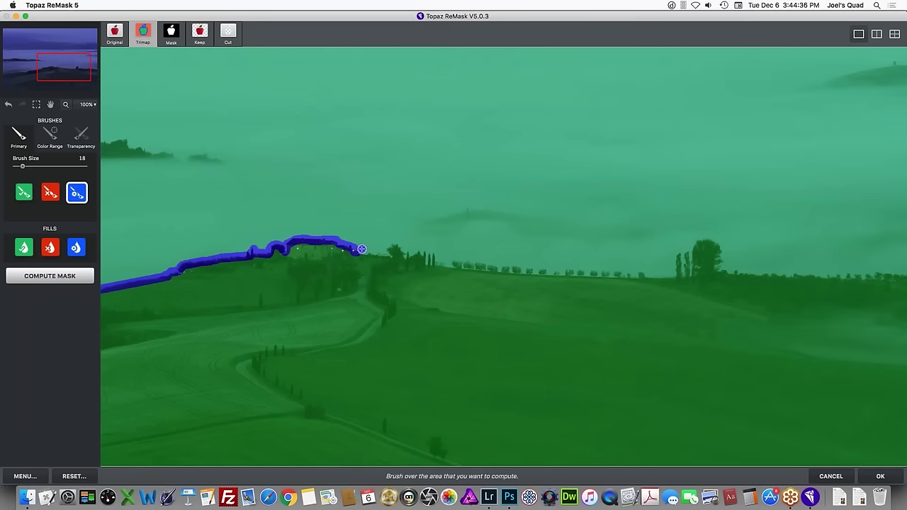
{"action": "mouse_move", "coordinate": [356, 249]}
{"action": "left_mouse_down"}
{"action": "mouse_move", "coordinate": [398, 245]}
{"action": "mouse_move", "coordinate": [428, 264]}
{"action": "mouse_move", "coordinate": [433, 255]}
{"action": "mouse_move", "coordinate": [443, 265]}
{"action": "mouse_move", "coordinate": [525, 267]}
{"action": "left_mouse_up"}
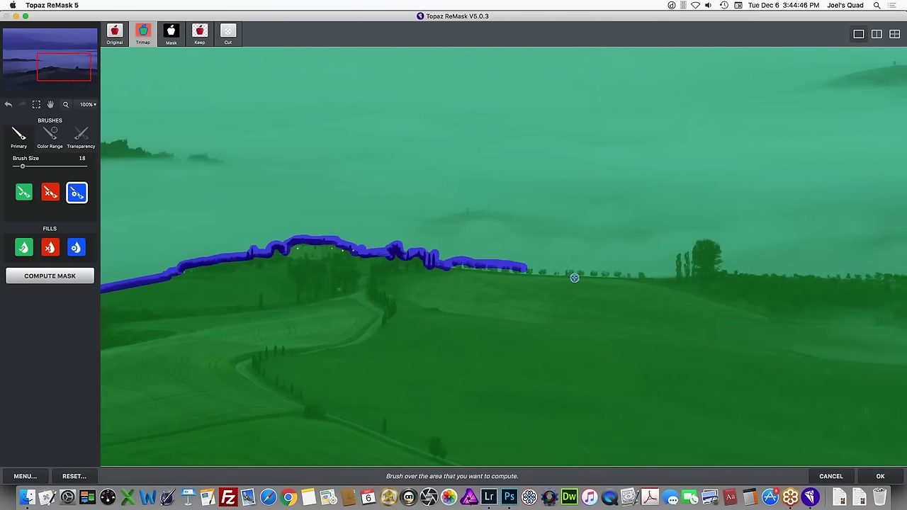
{"action": "left_click", "coordinate": [630, 273], "text": "shift"}
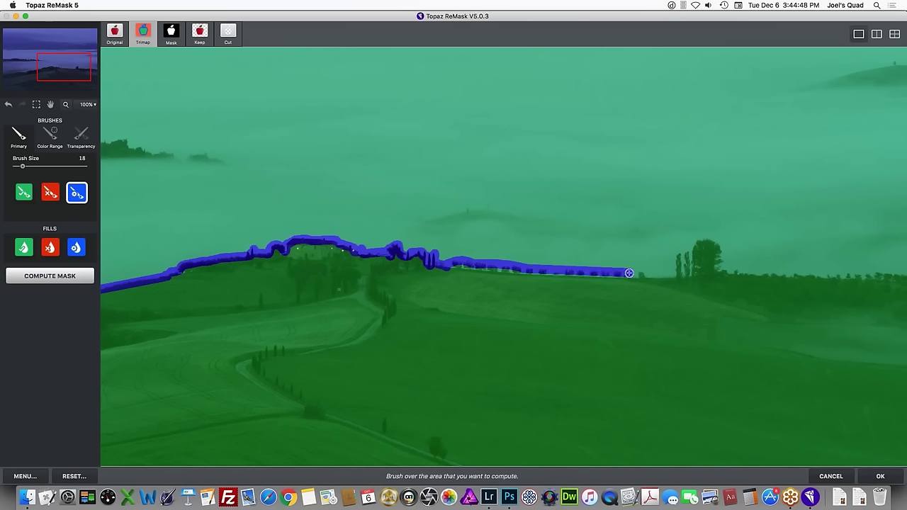
{"action": "left_click_drag", "start_coordinate": [454, 265], "coordinate": [470, 267]}
{"action": "left_click", "coordinate": [627, 273], "text": "shift"}
{"action": "mouse_move", "coordinate": [628, 274]}
{"action": "left_mouse_down"}
{"action": "mouse_move", "coordinate": [671, 277]}
{"action": "mouse_move", "coordinate": [678, 255]}
{"action": "mouse_move", "coordinate": [681, 272]}
{"action": "mouse_move", "coordinate": [688, 256]}
{"action": "mouse_move", "coordinate": [692, 278]}
{"action": "mouse_move", "coordinate": [704, 240]}
{"action": "mouse_move", "coordinate": [720, 247]}
{"action": "mouse_move", "coordinate": [717, 269]}
{"action": "mouse_move", "coordinate": [739, 273]}
{"action": "left_mouse_up"}
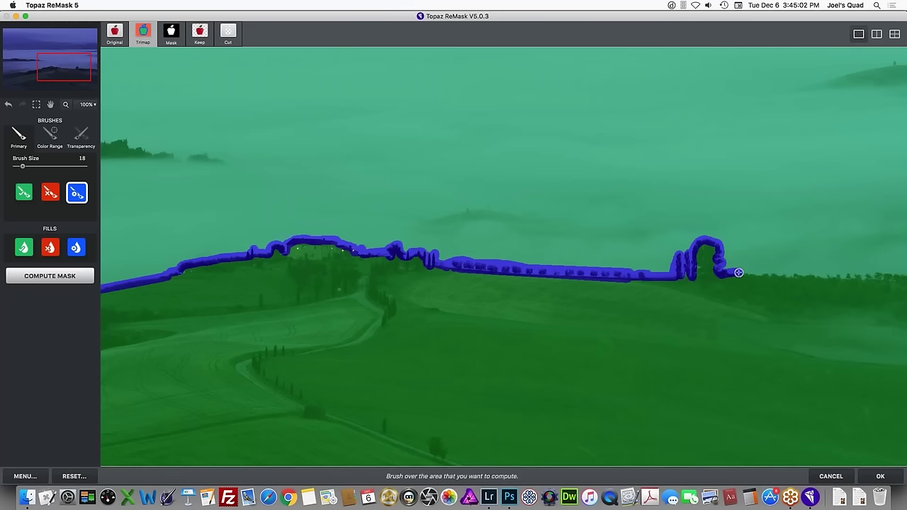
Step: Extend the compute outline from the large tree along the field's edge to the image's right border
{"action": "key", "text": "space"}
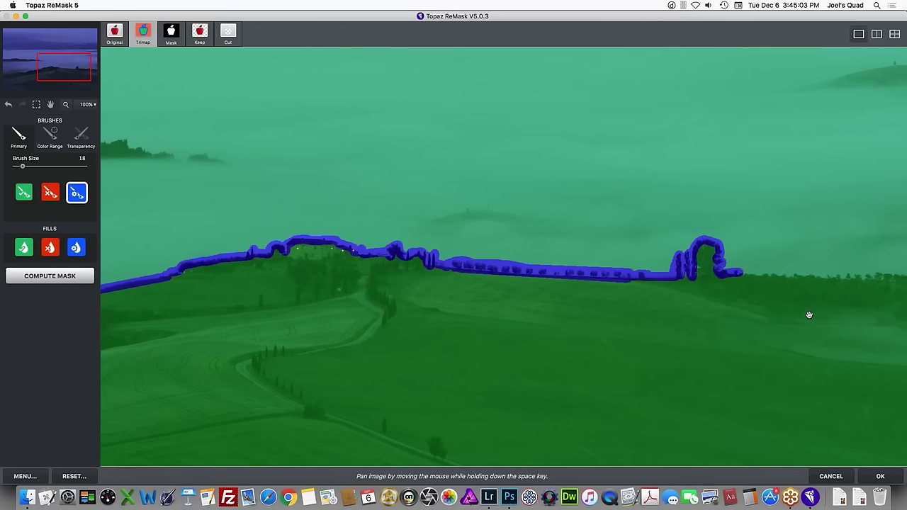
{"action": "mouse_move", "coordinate": [805, 313]}
{"action": "left_mouse_down"}
{"action": "mouse_move", "coordinate": [658, 316]}
{"action": "mouse_move", "coordinate": [658, 330]}
{"action": "left_mouse_up"}
{"action": "left_click_drag", "start_coordinate": [645, 286], "coordinate": [905, 300]}
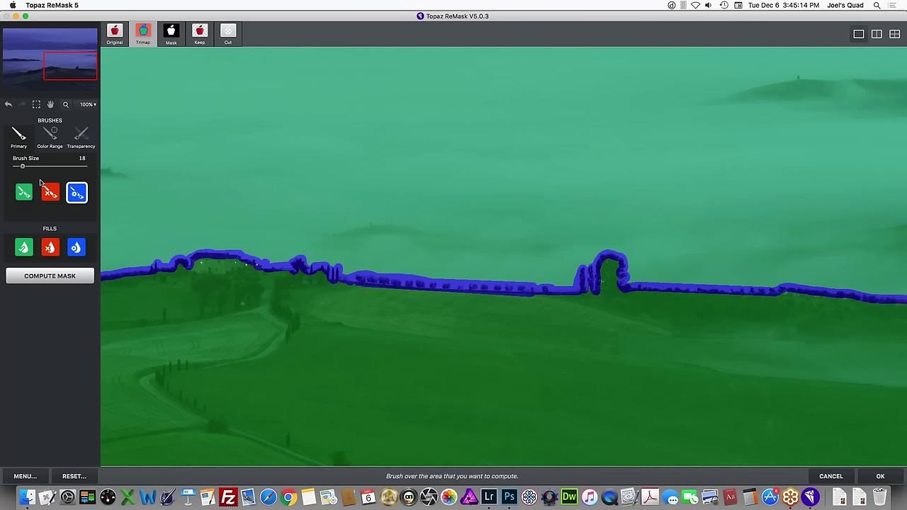
{"action": "left_click", "coordinate": [66, 105]}
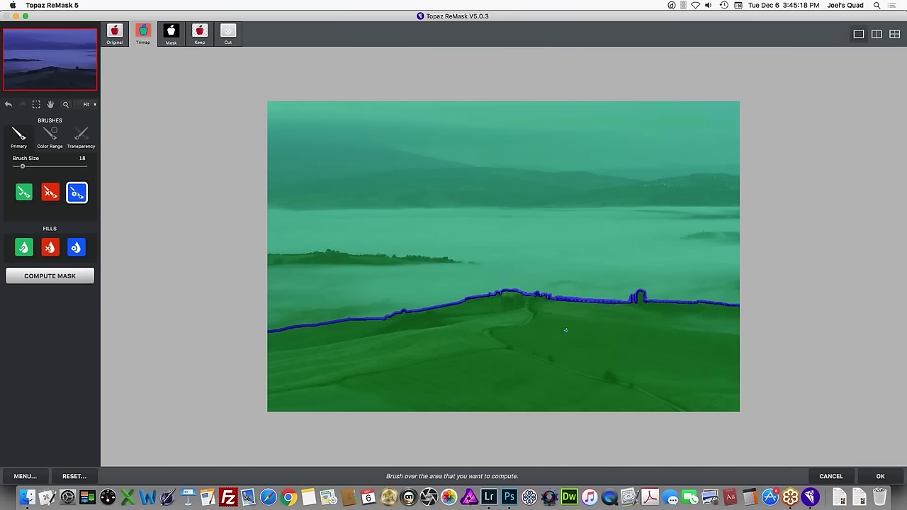
Step: Fill the sky and foggy valley above the outline as the area to cut, and compute the mask
{"action": "left_click", "coordinate": [51, 248]}
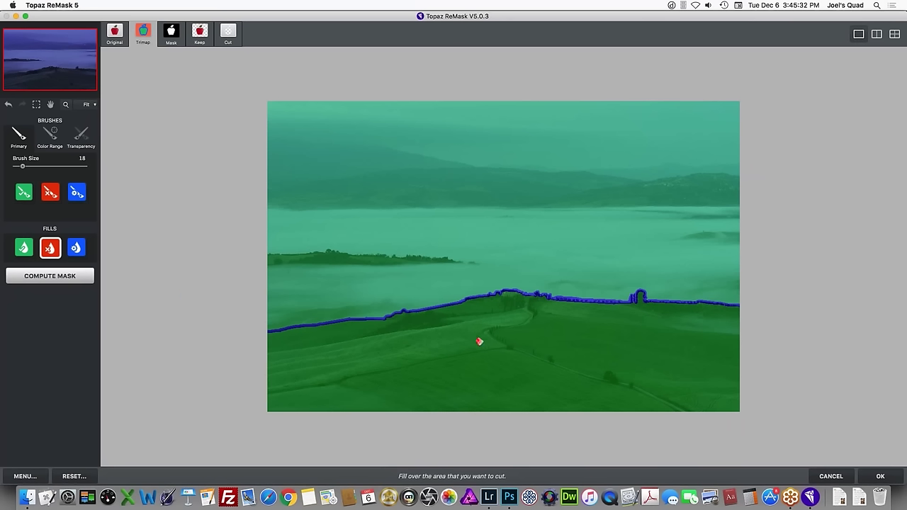
{"action": "left_click", "coordinate": [543, 217]}
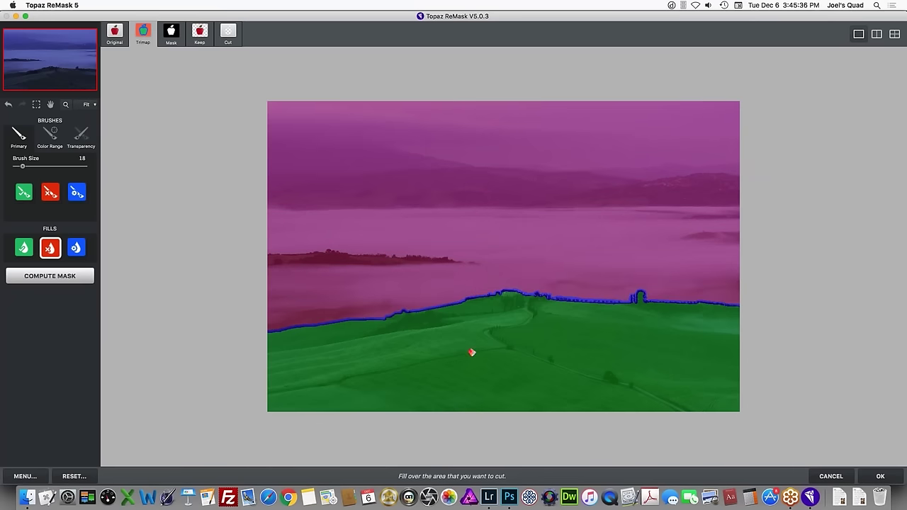
{"action": "left_click", "coordinate": [61, 276]}
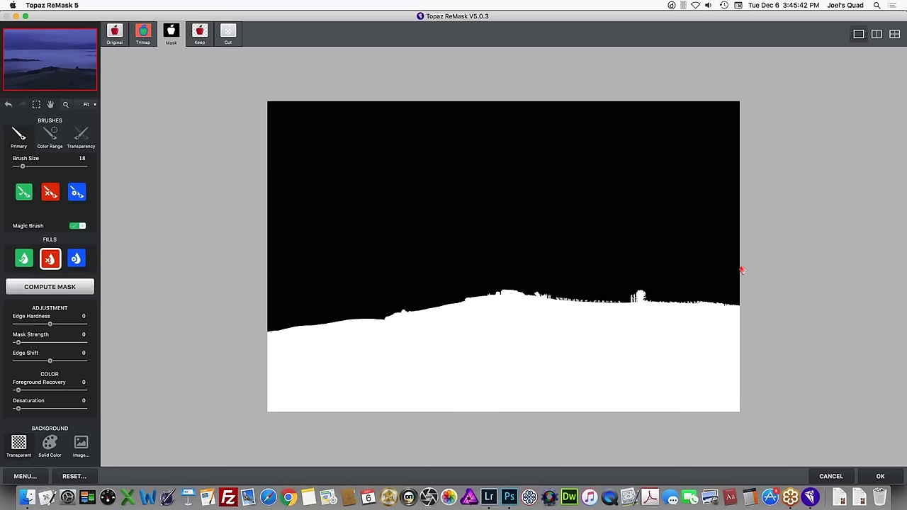
Step: Switch to the two-pane split view with the mask beside the Keep preview
{"action": "left_click", "coordinate": [881, 35]}
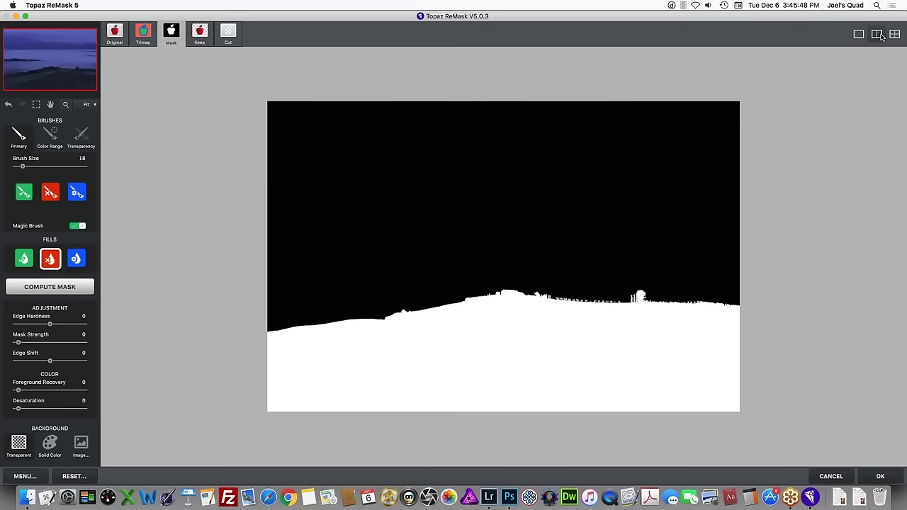
{"action": "left_click", "coordinate": [896, 36]}
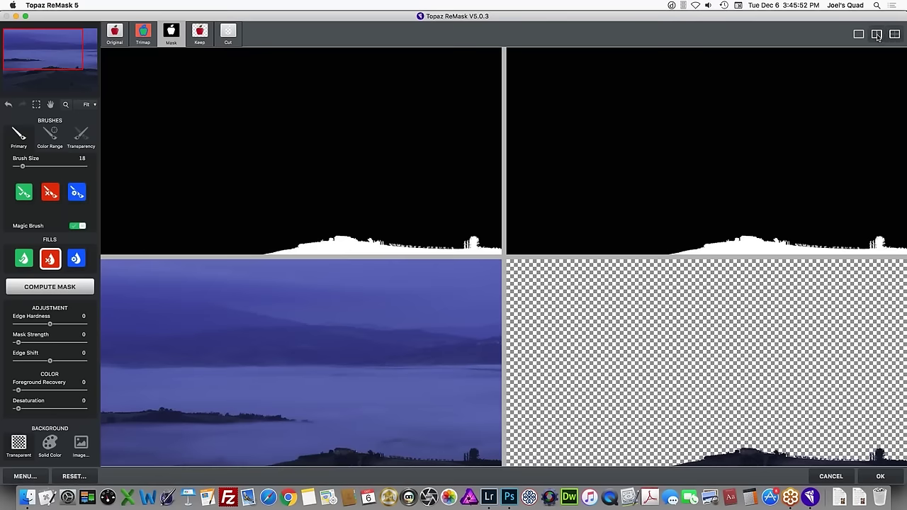
{"action": "left_click", "coordinate": [877, 35]}
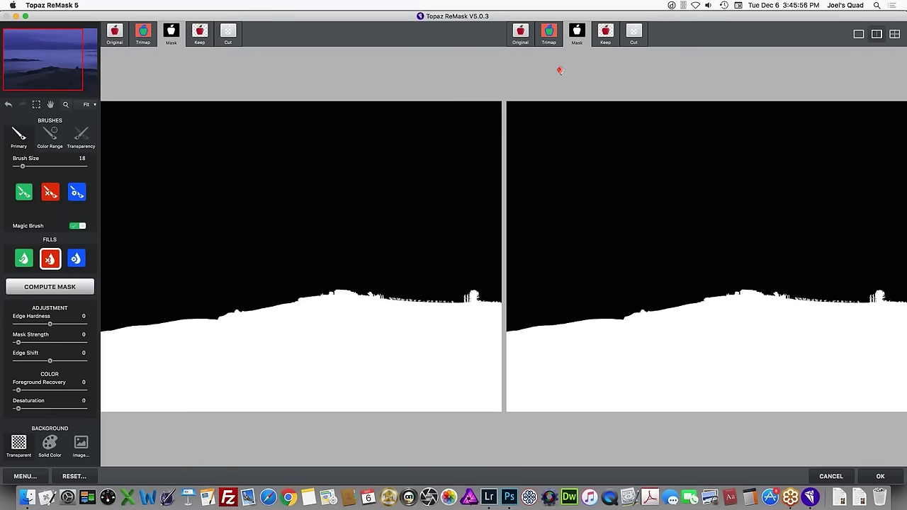
{"action": "left_click", "coordinate": [605, 33]}
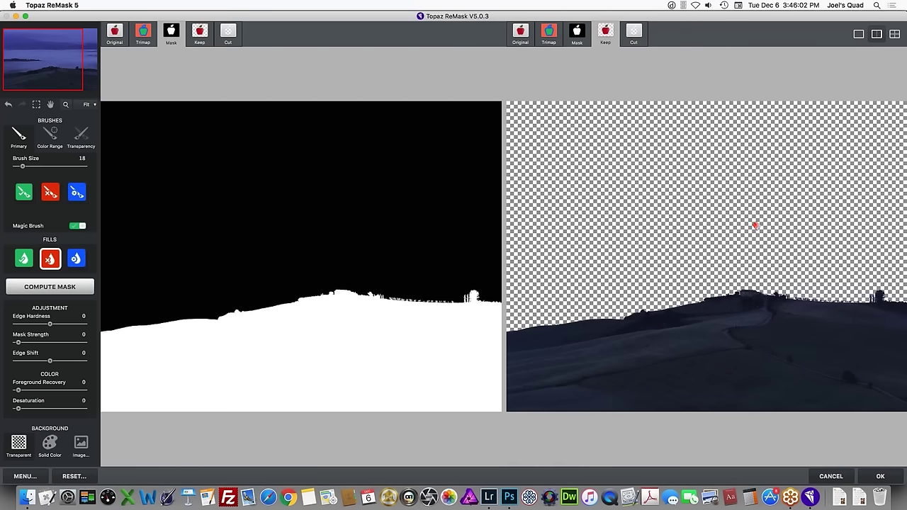
Step: Preview the kept field against a solid yellow background, keeping that colour, and undo the accidental cut fill on the field
{"action": "left_click", "coordinate": [50, 443]}
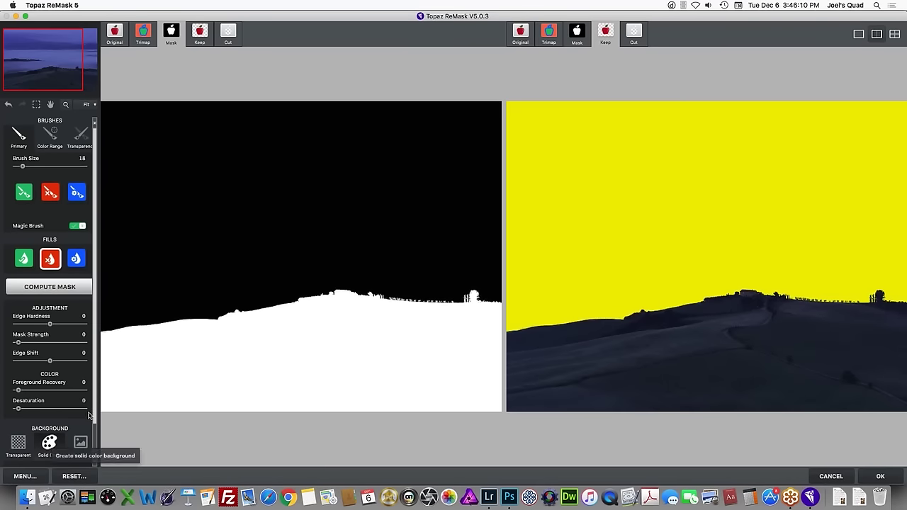
{"action": "scroll", "coordinate": [52, 409], "scroll_direction": "down", "scroll_amount": 2}
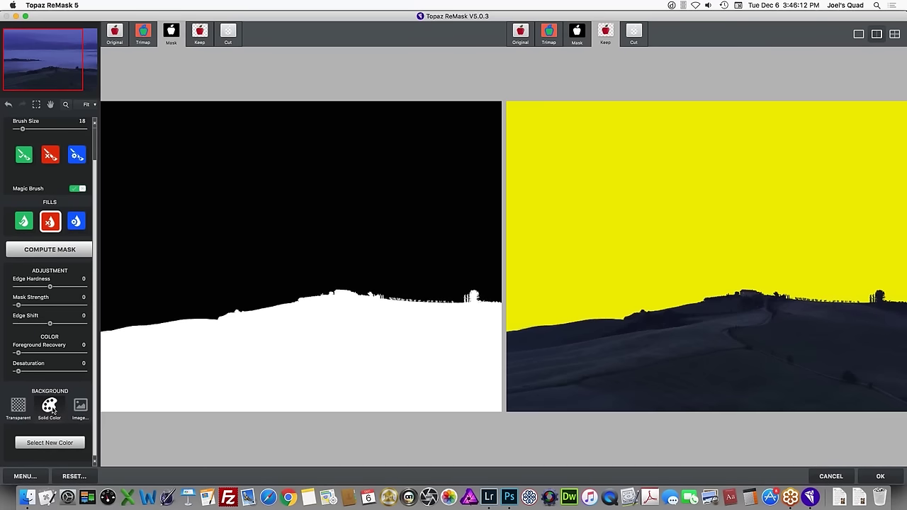
{"action": "left_click", "coordinate": [57, 446]}
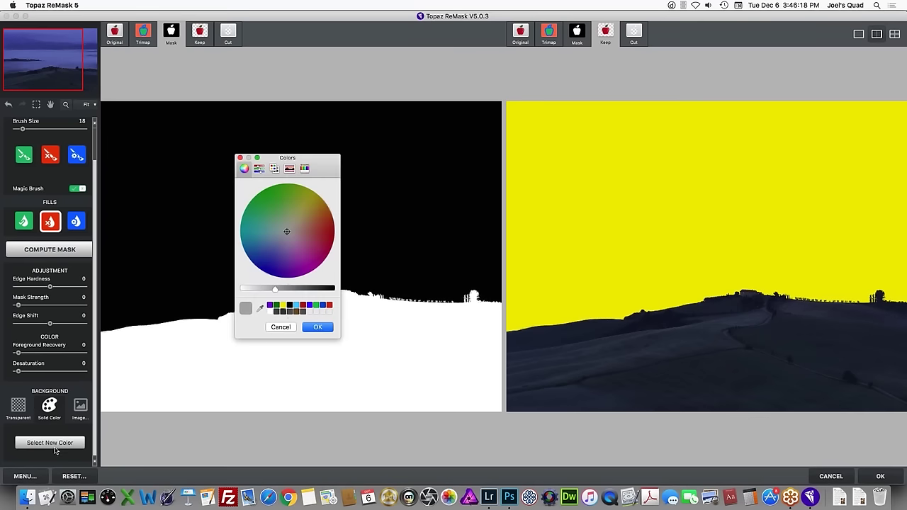
{"action": "left_click", "coordinate": [280, 328]}
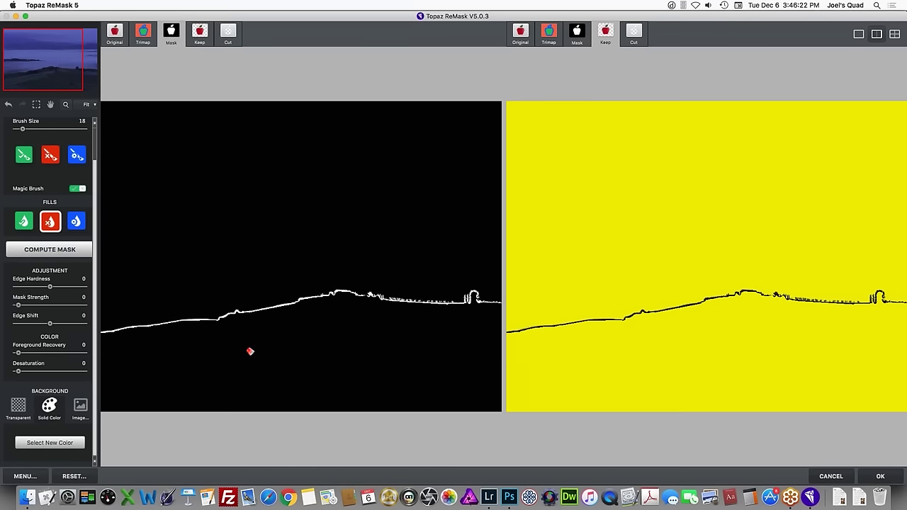
{"action": "left_click", "coordinate": [251, 352]}
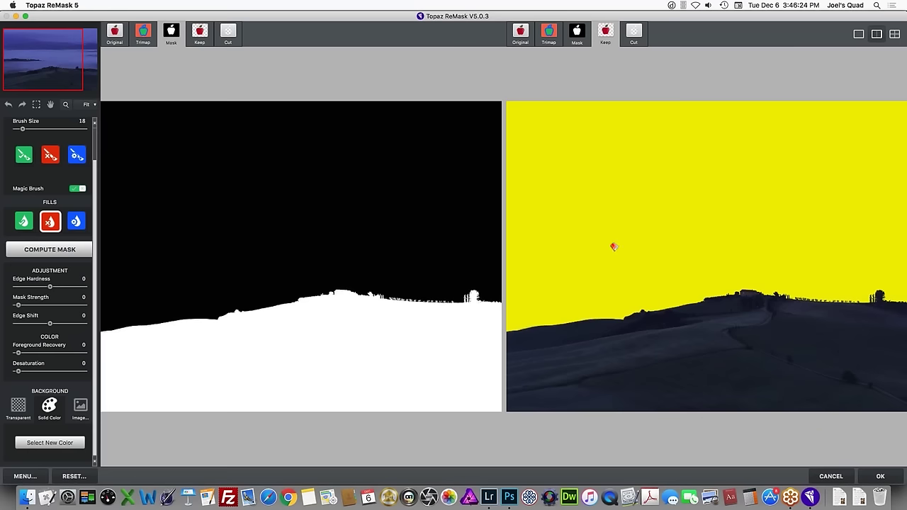
Step: Try an Edge Hardness of 43 on the mask while checking the left hillside's edge at 100%, and reset it to 0
{"action": "left_click", "coordinate": [65, 105]}
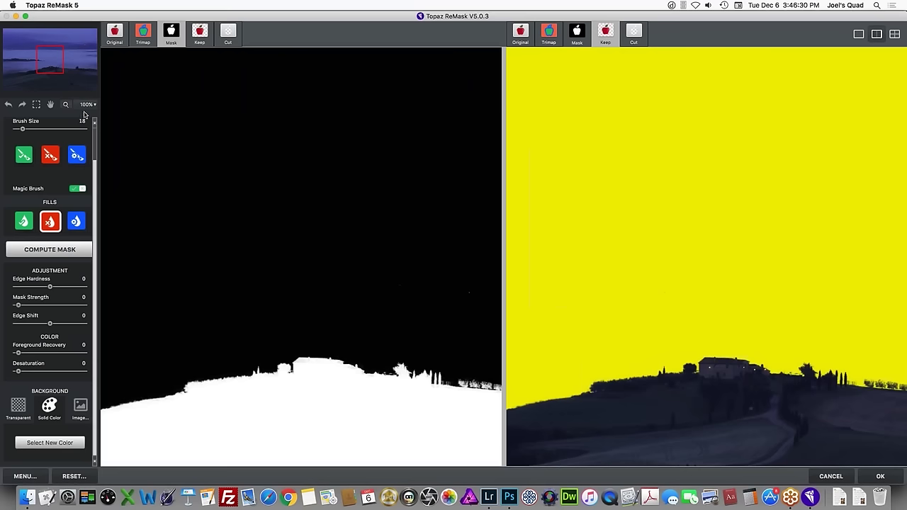
{"action": "left_click_drag", "start_coordinate": [727, 354], "coordinate": [904, 261]}
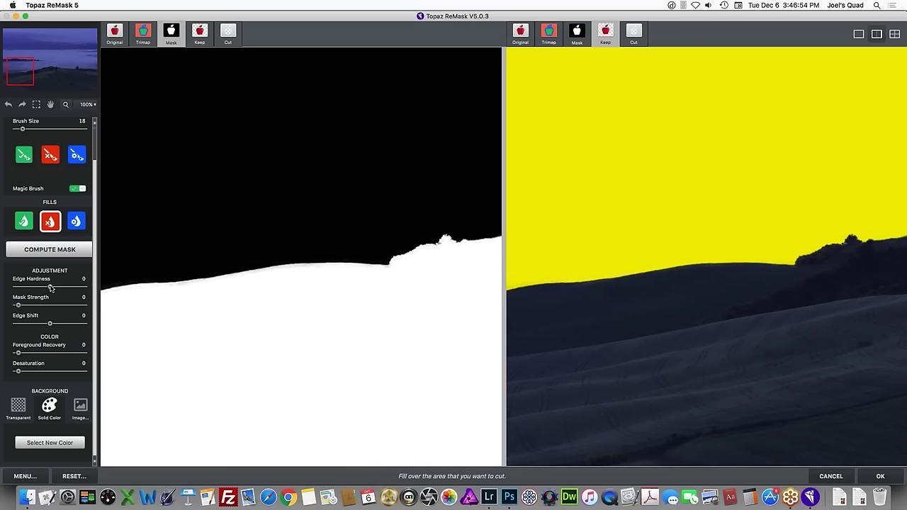
{"action": "left_click_drag", "start_coordinate": [50, 289], "coordinate": [63, 287]}
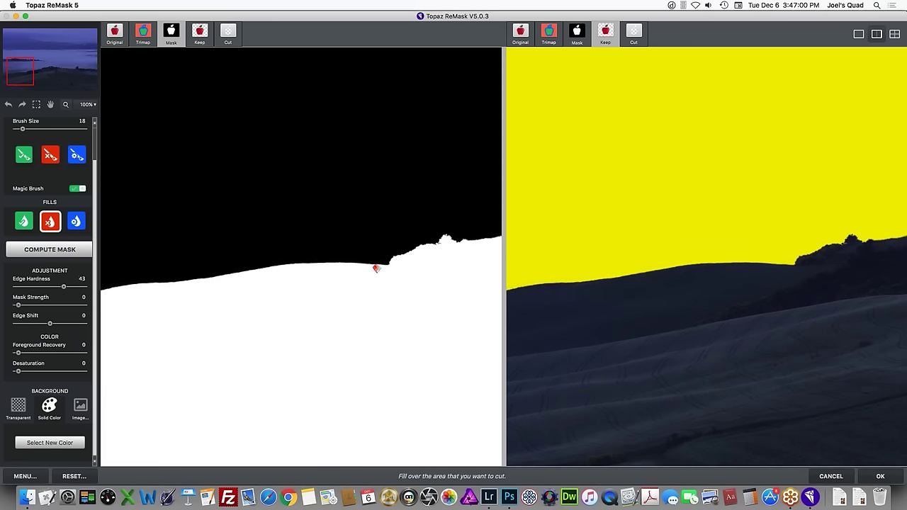
{"action": "double_click", "coordinate": [34, 280]}
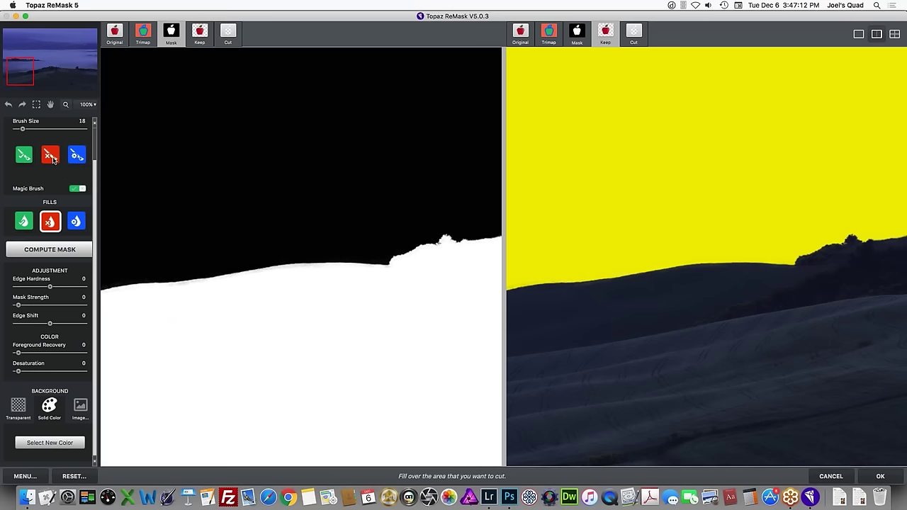
Step: Brush along the left hillside's upper edge in the mask to mark the grey fringe as area to keep
{"action": "left_click", "coordinate": [22, 158]}
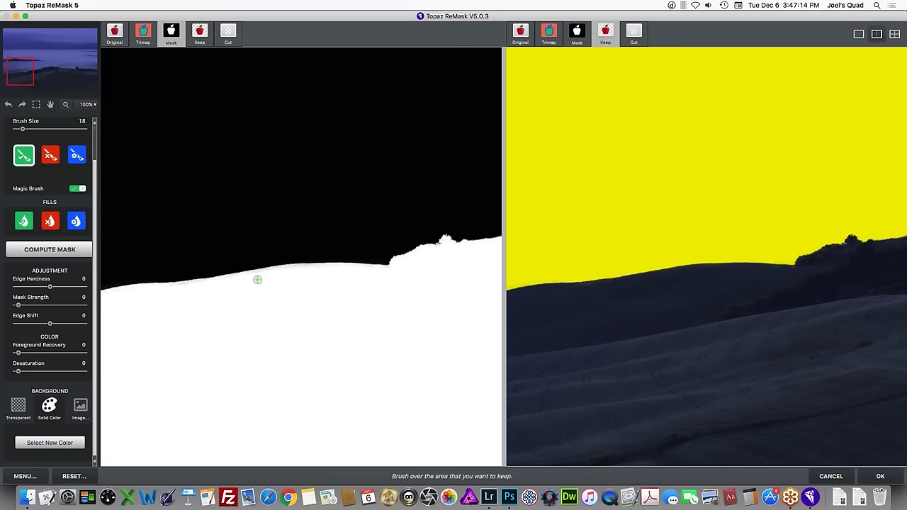
{"action": "left_click", "coordinate": [281, 273]}
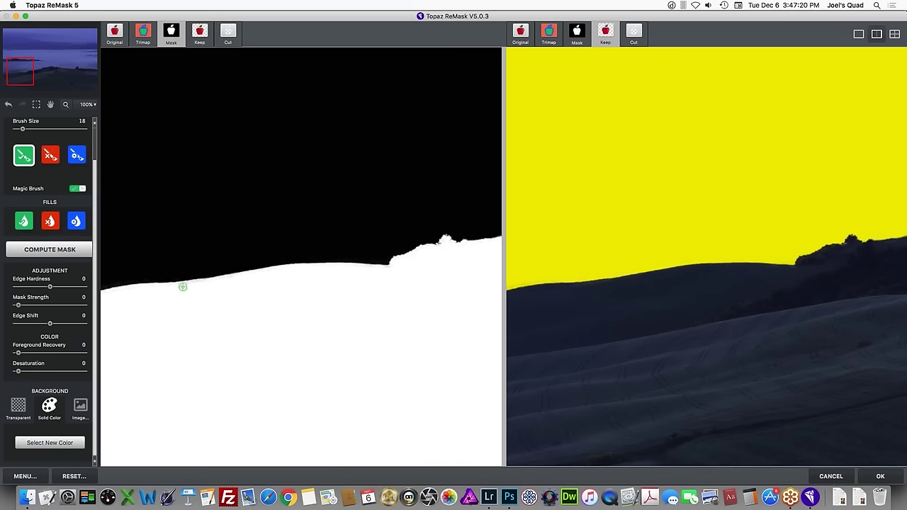
Step: Check the mask's edge along the ridge from the left hillside past the farmhouse to the trees, and apply the mask to the layer
{"action": "key", "text": "space"}
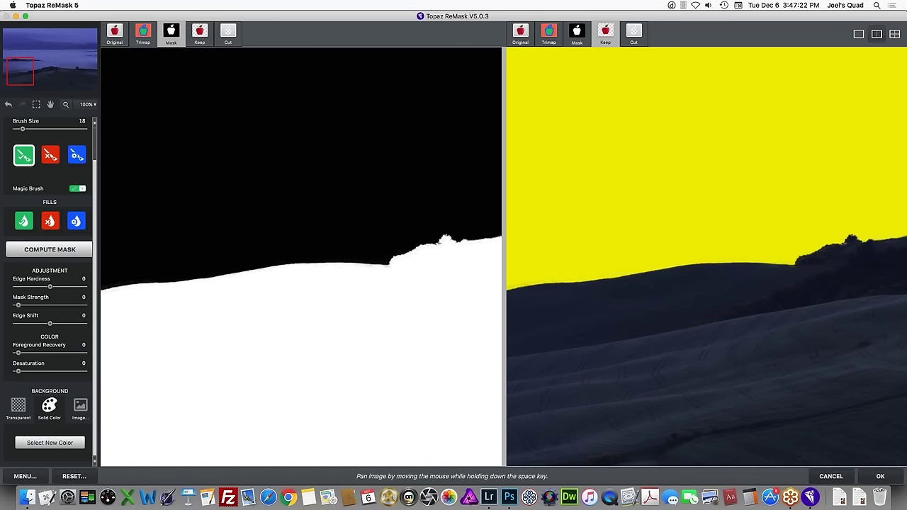
{"action": "mouse_move", "coordinate": [427, 290]}
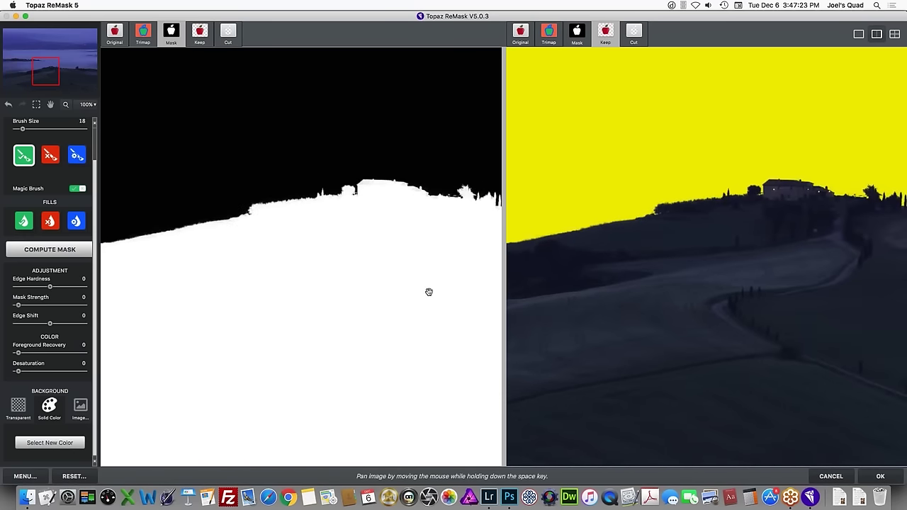
{"action": "mouse_move", "coordinate": [286, 320]}
{"action": "mouse_move", "coordinate": [216, 326]}
{"action": "mouse_move", "coordinate": [200, 233]}
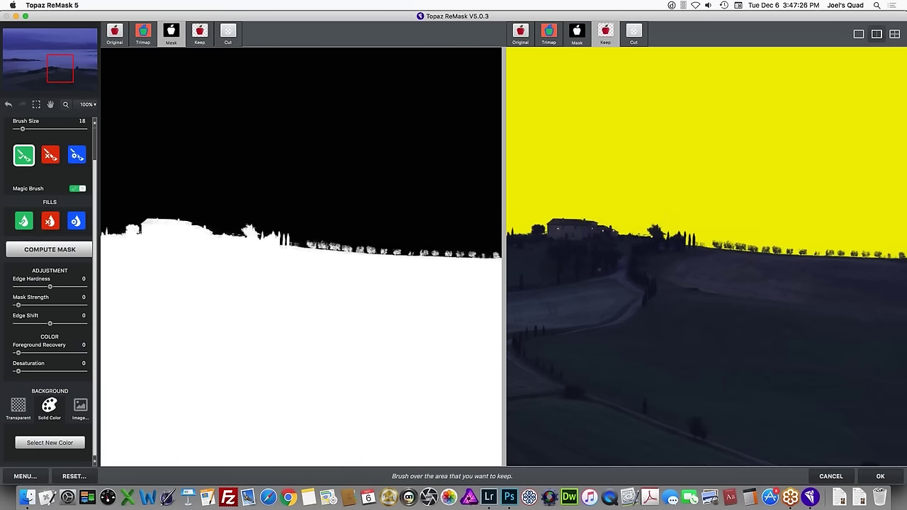
{"action": "key", "text": "space"}
{"action": "mouse_move", "coordinate": [654, 348]}
{"action": "mouse_move", "coordinate": [508, 337]}
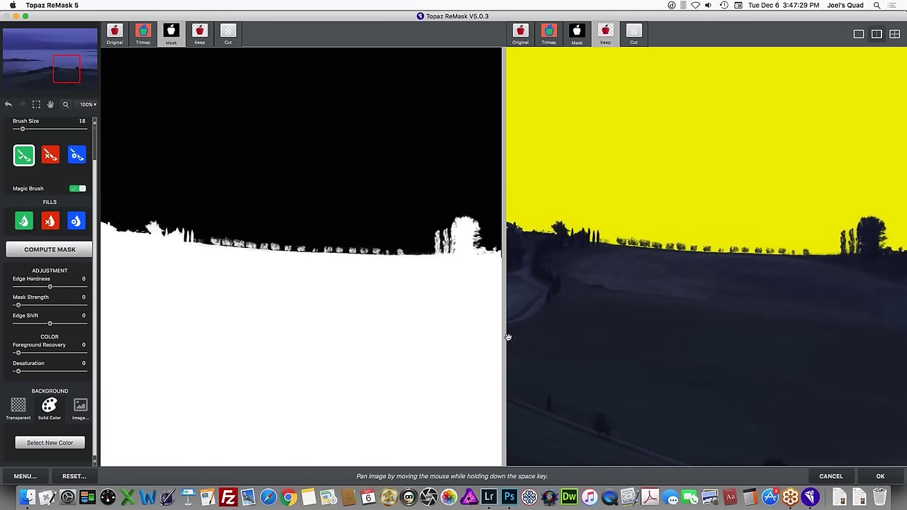
{"action": "mouse_move", "coordinate": [403, 328]}
{"action": "mouse_move", "coordinate": [757, 349]}
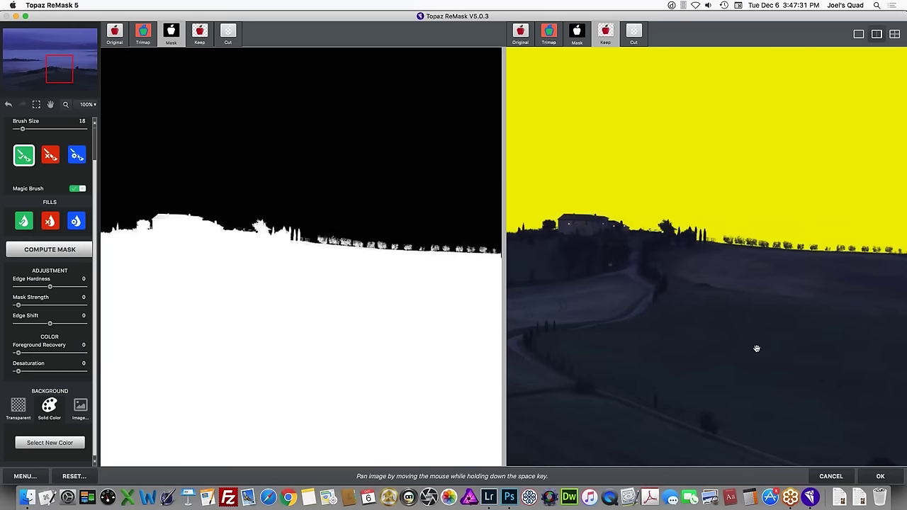
{"action": "left_click", "coordinate": [881, 476]}
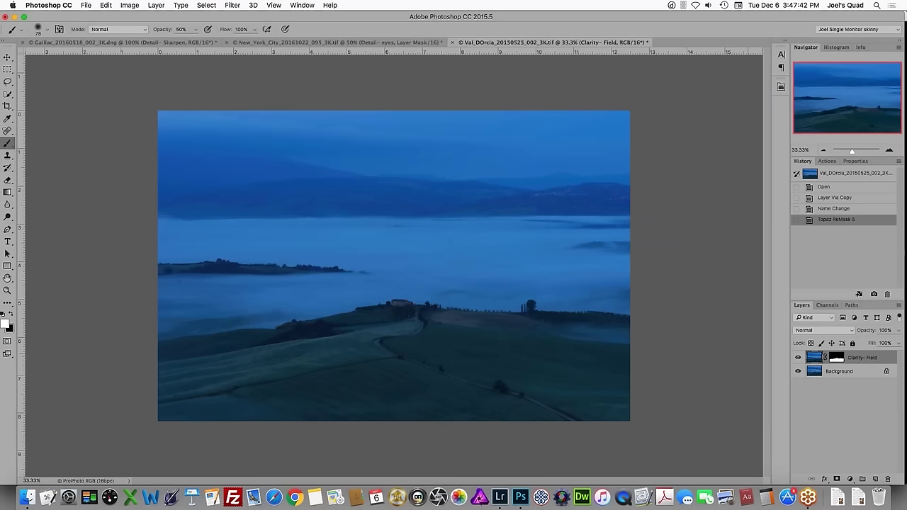
Step: Open Topaz Clarity on the masked Clarity- Field layer and reset all adjustments
{"action": "left_click", "coordinate": [241, 5]}
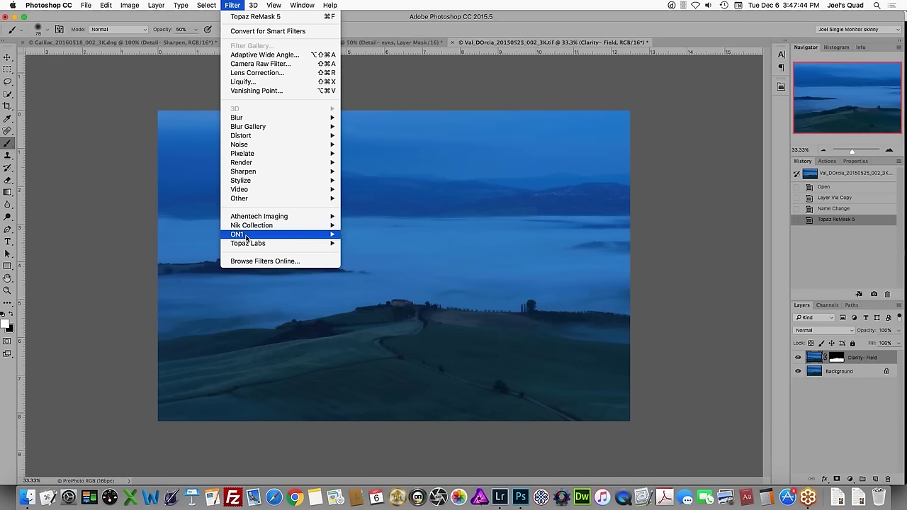
{"action": "mouse_move", "coordinate": [254, 244]}
{"action": "left_click", "coordinate": [360, 261]}
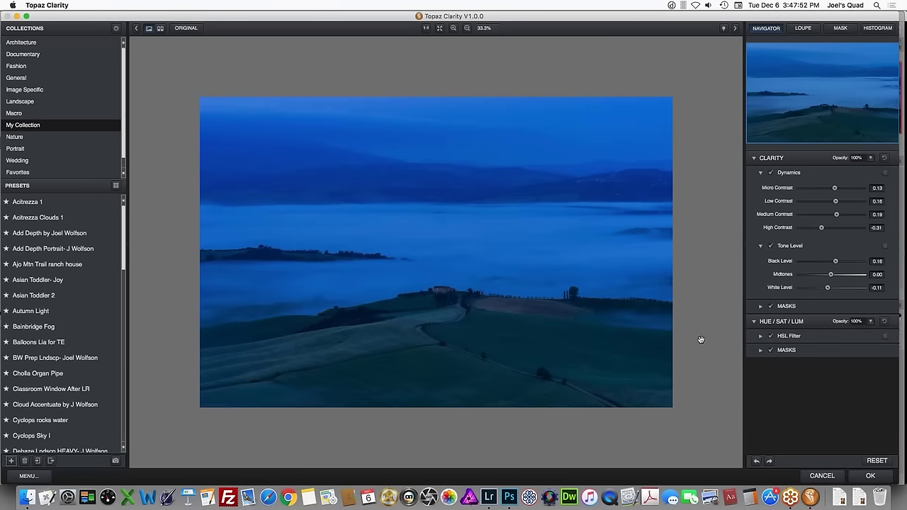
{"action": "left_click", "coordinate": [872, 461]}
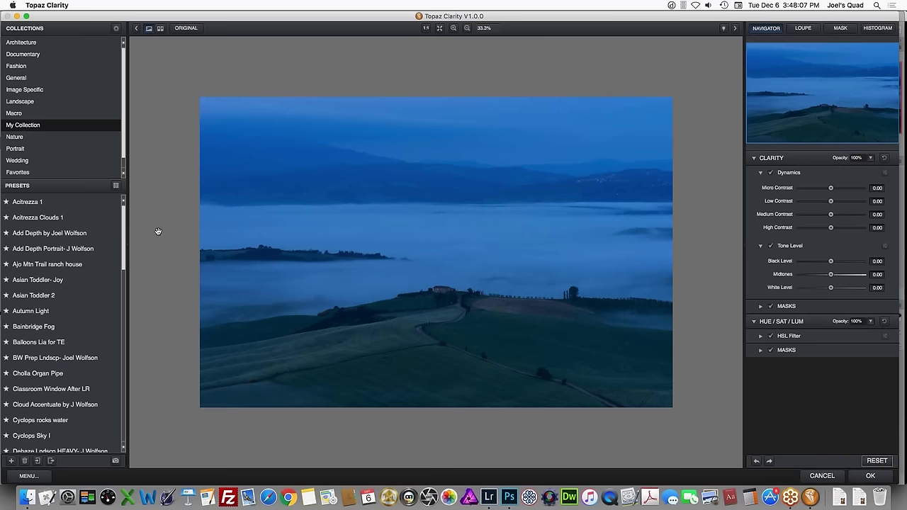
Step: Compare the DeHaze Lndscp NORM, HEAVY and PLUS presets in My Collection on the field, and settle on NORM
{"action": "key", "text": "Tab"}
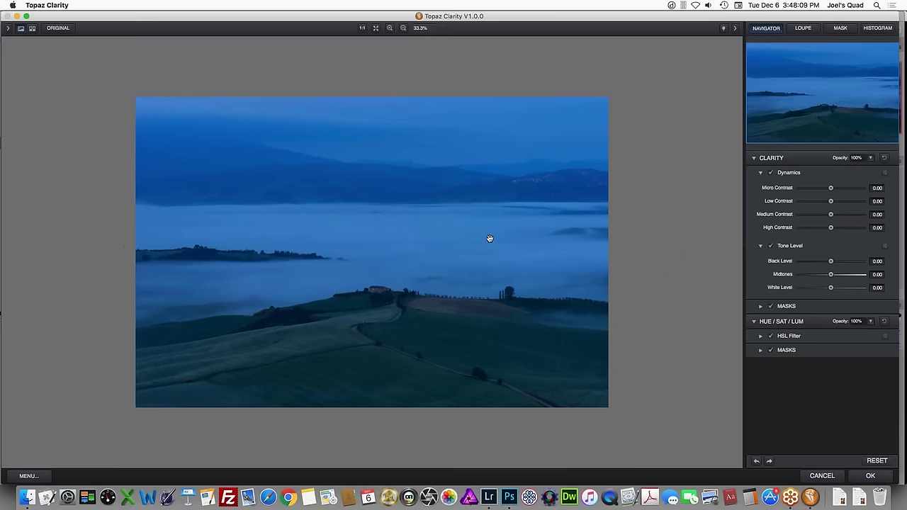
{"action": "left_click", "coordinate": [9, 29]}
{"action": "left_click", "coordinate": [24, 127]}
{"action": "scroll", "coordinate": [54, 295], "scroll_direction": "down", "scroll_amount": 5}
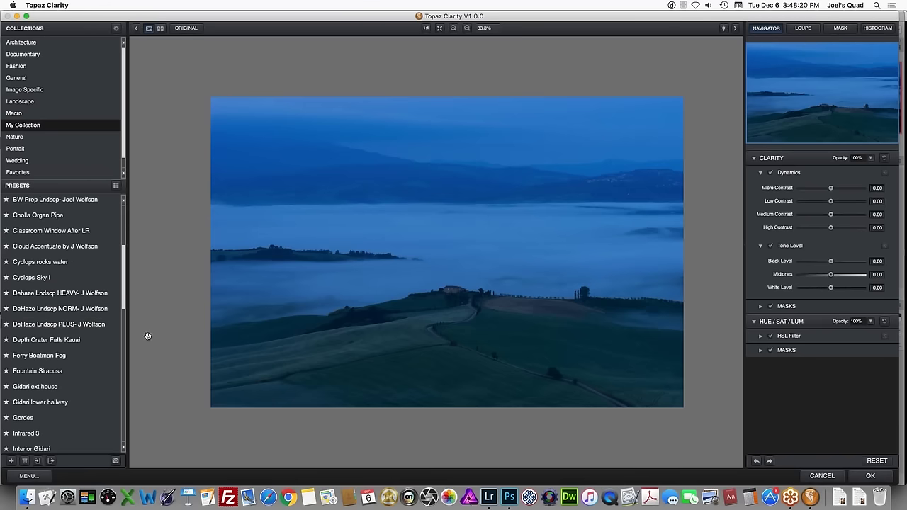
{"action": "left_click", "coordinate": [71, 310]}
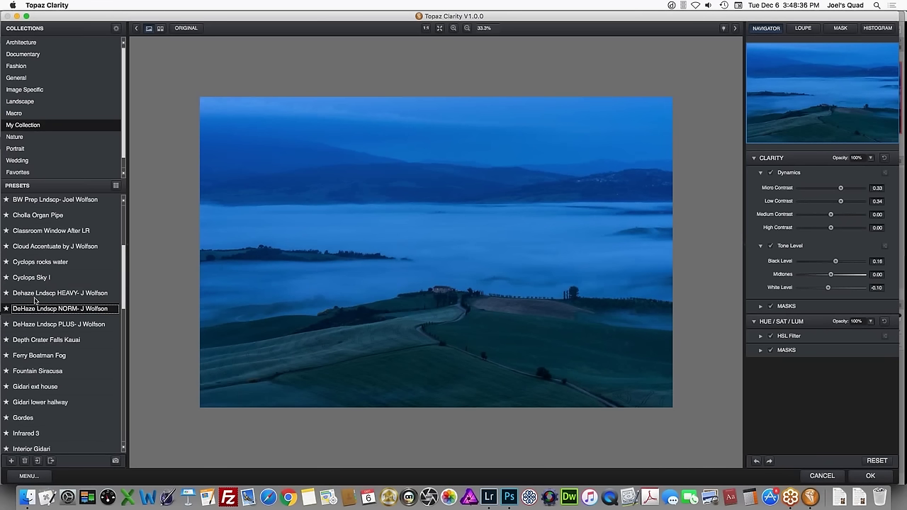
{"action": "left_click", "coordinate": [69, 297]}
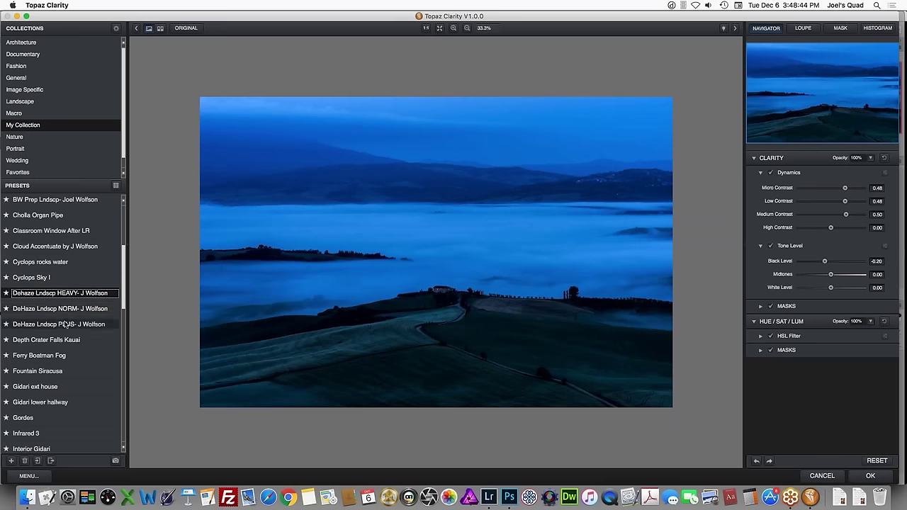
{"action": "left_click", "coordinate": [66, 324]}
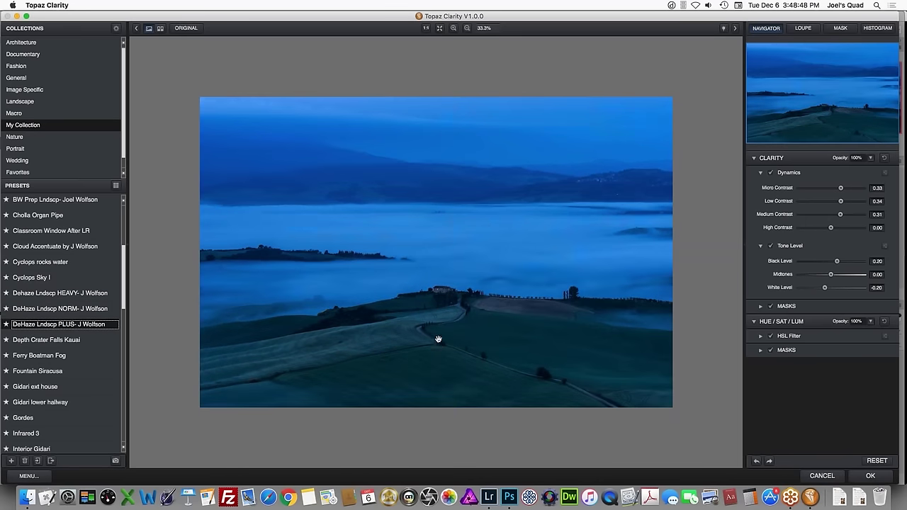
{"action": "left_click", "coordinate": [64, 310]}
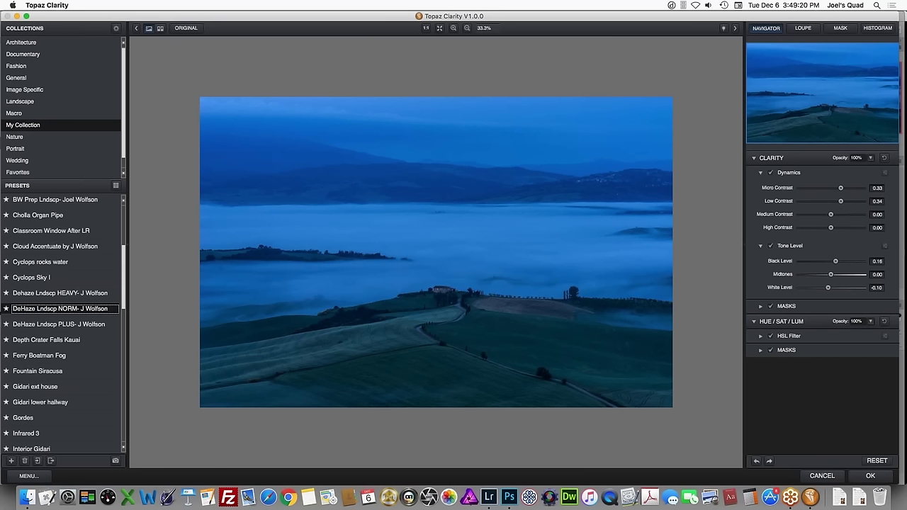
Step: Inspect the farmhouse and fields at 100% and apply the Clarity effect to the layer
{"action": "left_click", "coordinate": [426, 30]}
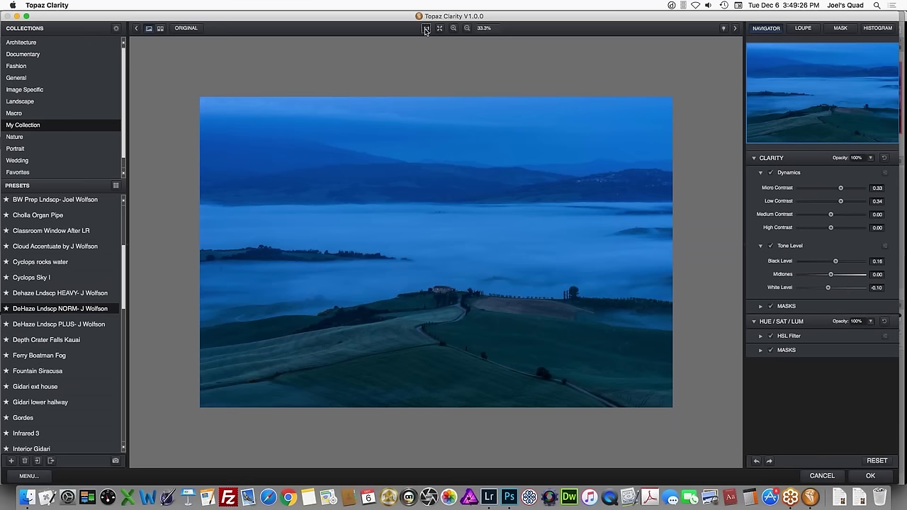
{"action": "left_click", "coordinate": [426, 30]}
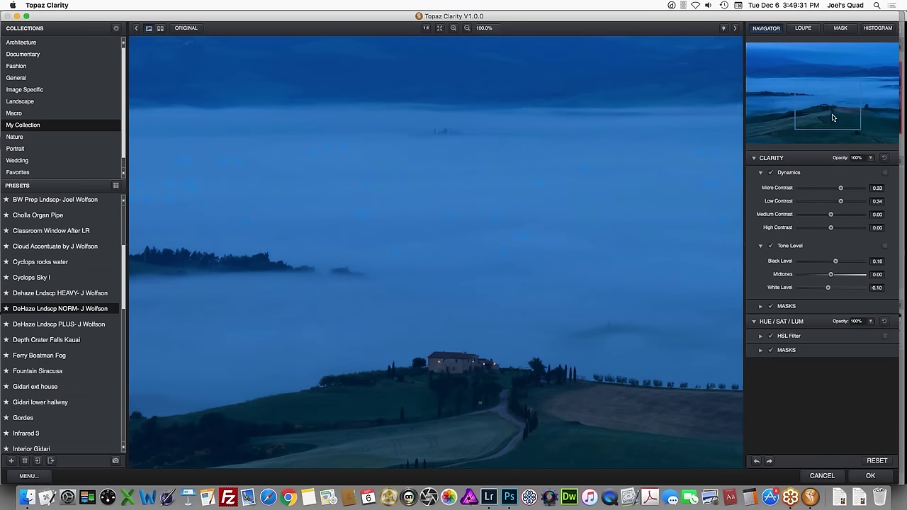
{"action": "left_click", "coordinate": [826, 120]}
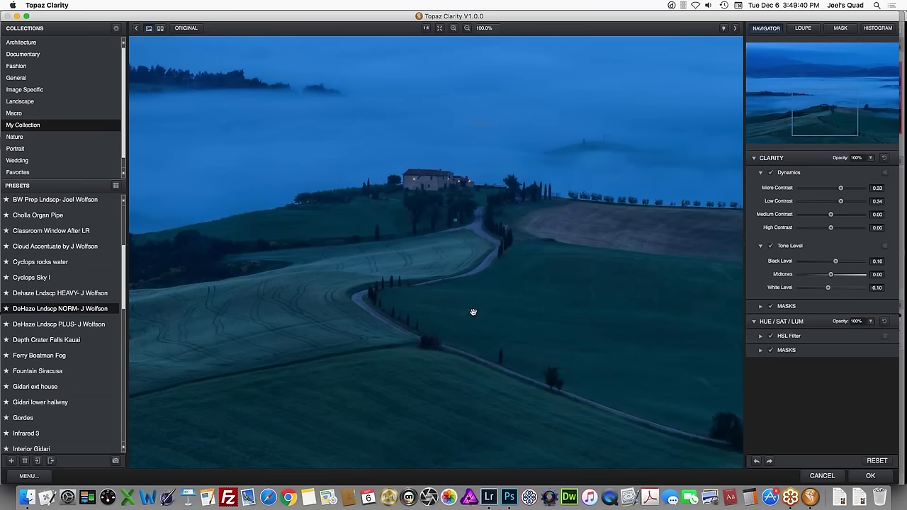
{"action": "left_click_drag", "start_coordinate": [454, 377], "coordinate": [433, 411]}
{"action": "left_click", "coordinate": [870, 476]}
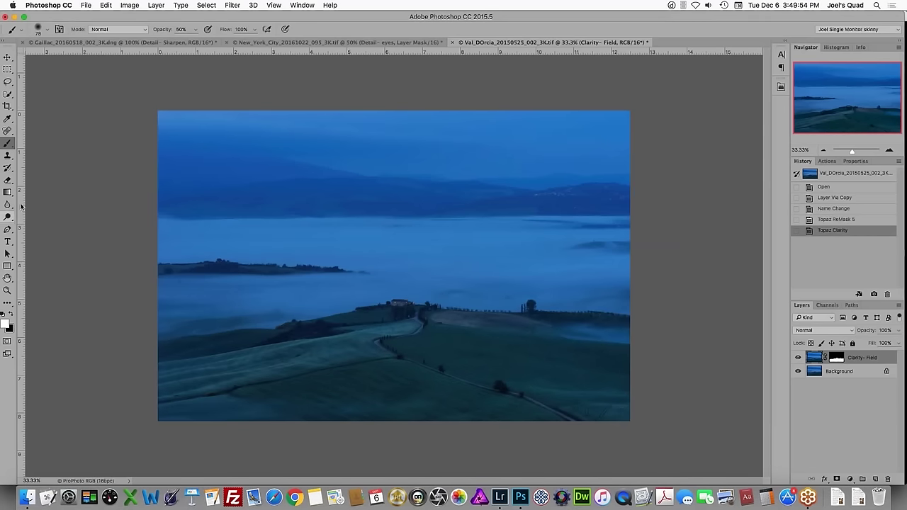
Step: Compare the image at 50% with the Clarity- Field layer hidden and shown
{"action": "left_click", "coordinate": [890, 149]}
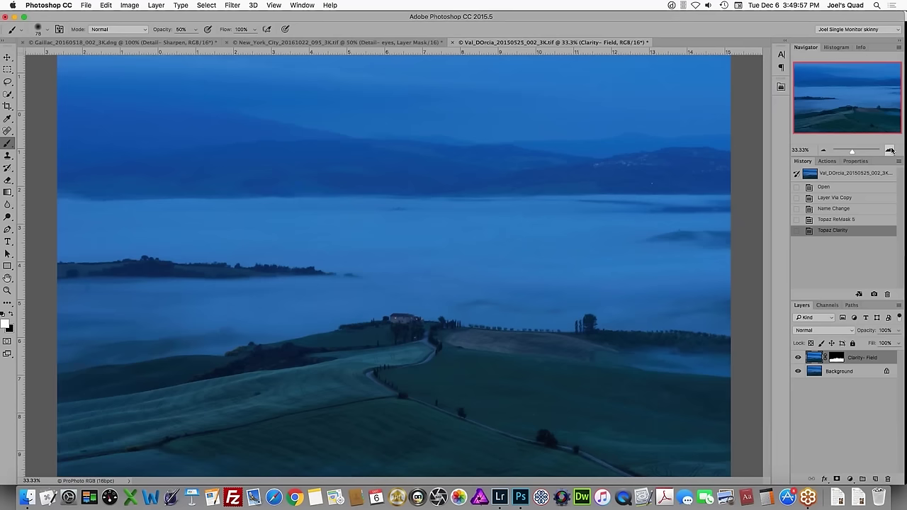
{"action": "left_click", "coordinate": [798, 357]}
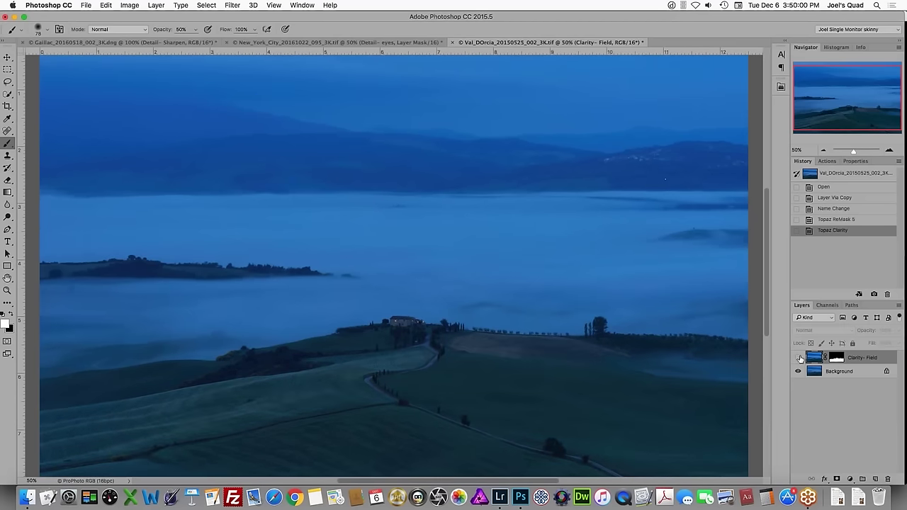
{"action": "left_click", "coordinate": [800, 358]}
{"action": "left_click", "coordinate": [798, 358]}
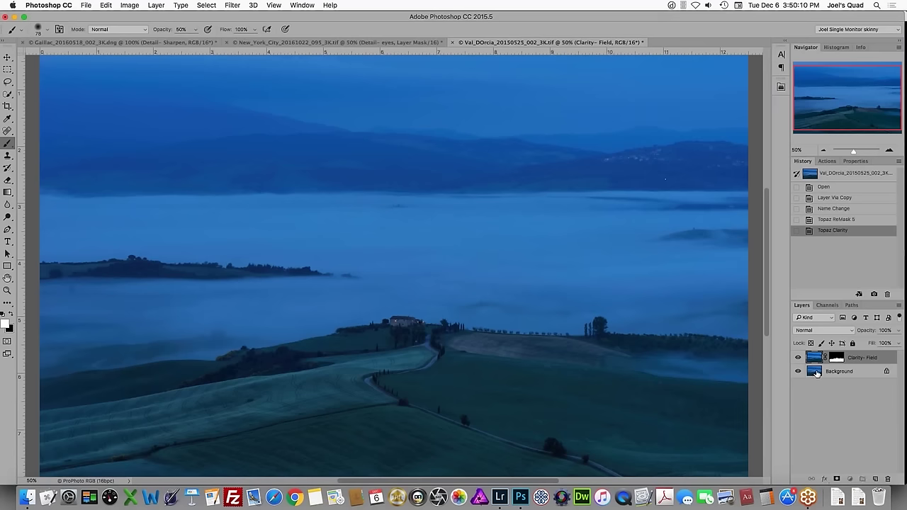
Step: Duplicate the Background layer and rename the copy "Clarity- Mist"
{"action": "left_click", "coordinate": [817, 373]}
{"action": "key", "text": "super+j"}
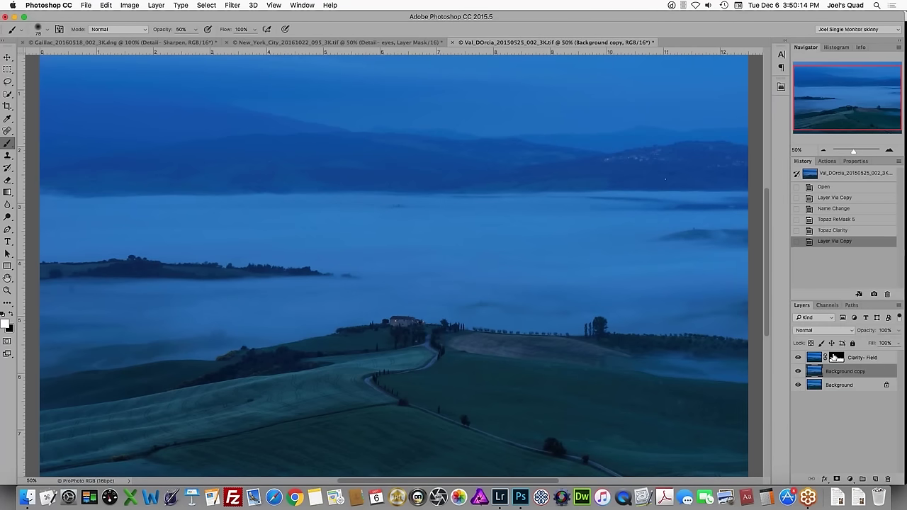
{"action": "double_click", "coordinate": [848, 372]}
{"action": "type", "text": "Clarity- Mist"}
{"action": "key", "text": "Return"}
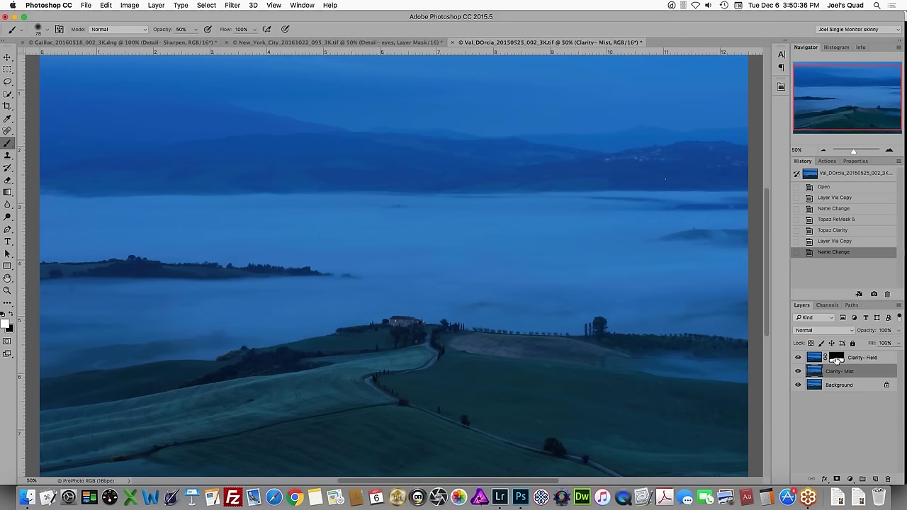
Step: Copy the Clarity- Field layer's mask onto the Clarity- Mist layer and invert the copied mask
{"action": "left_click_drag", "start_coordinate": [837, 360], "coordinate": [837, 371]}
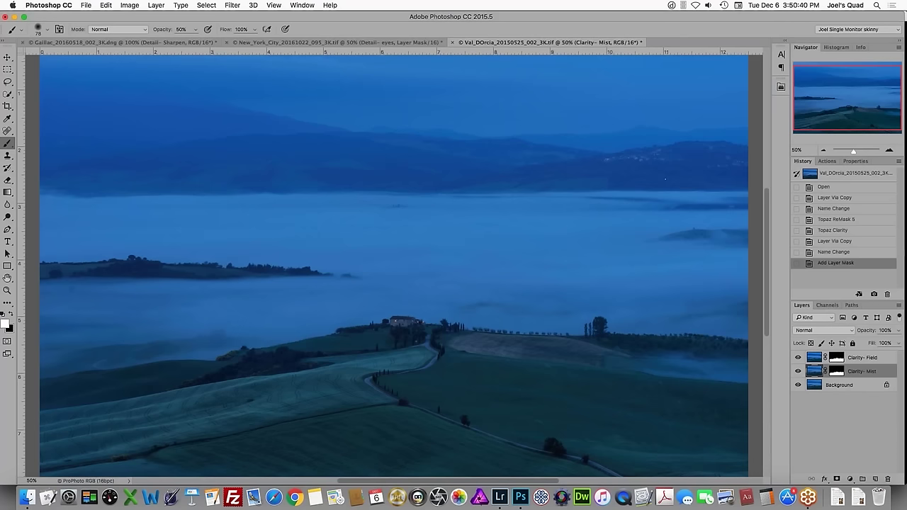
{"action": "left_click", "coordinate": [837, 372]}
{"action": "key", "text": "super+i"}
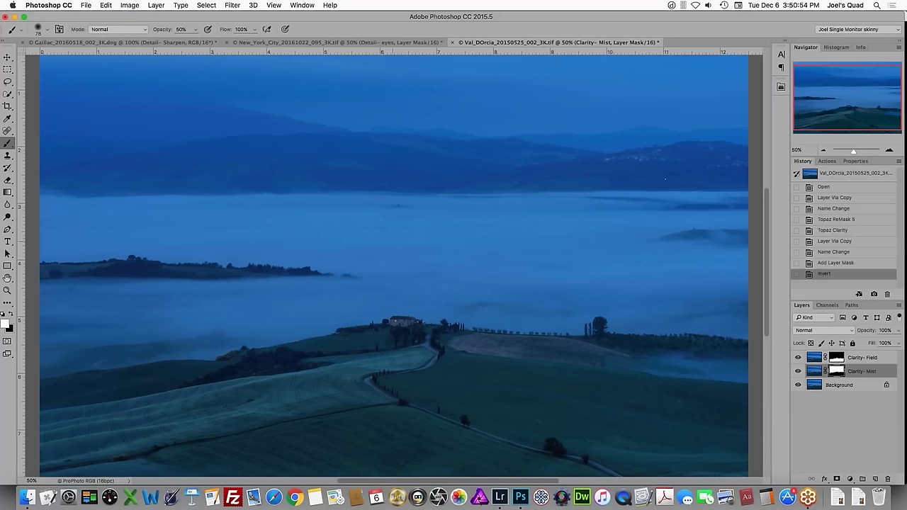
Step: Open Topaz Clarity on the Clarity- Mist layer's image rather than its mask, and reset all adjustments
{"action": "left_click", "coordinate": [233, 6]}
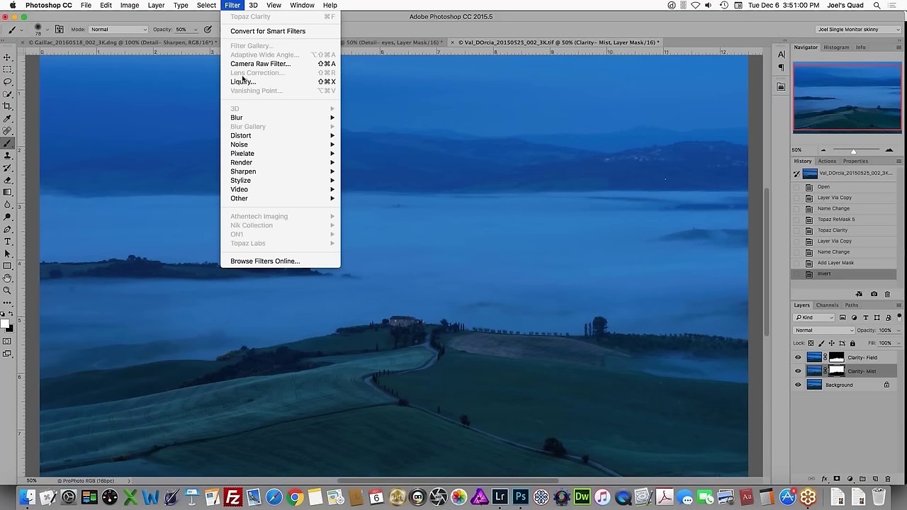
{"action": "left_click", "coordinate": [236, 5]}
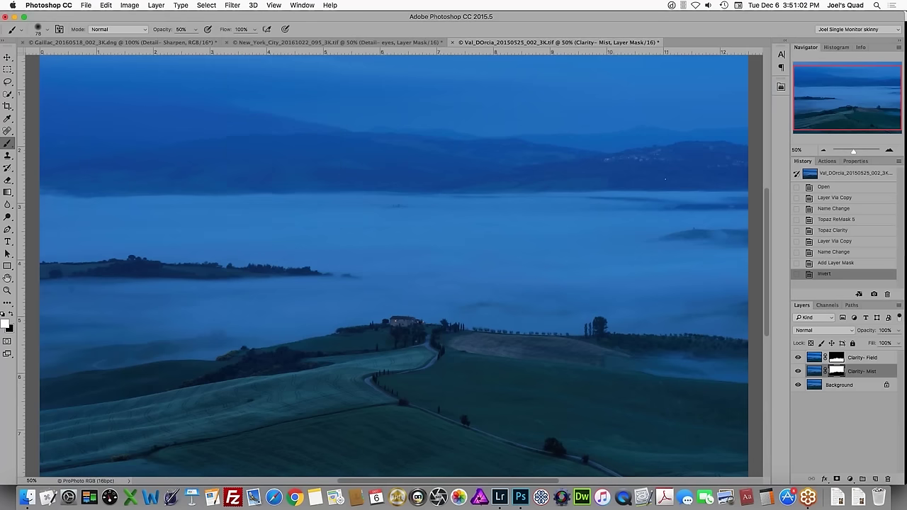
{"action": "left_click", "coordinate": [814, 372]}
{"action": "left_click", "coordinate": [232, 5]}
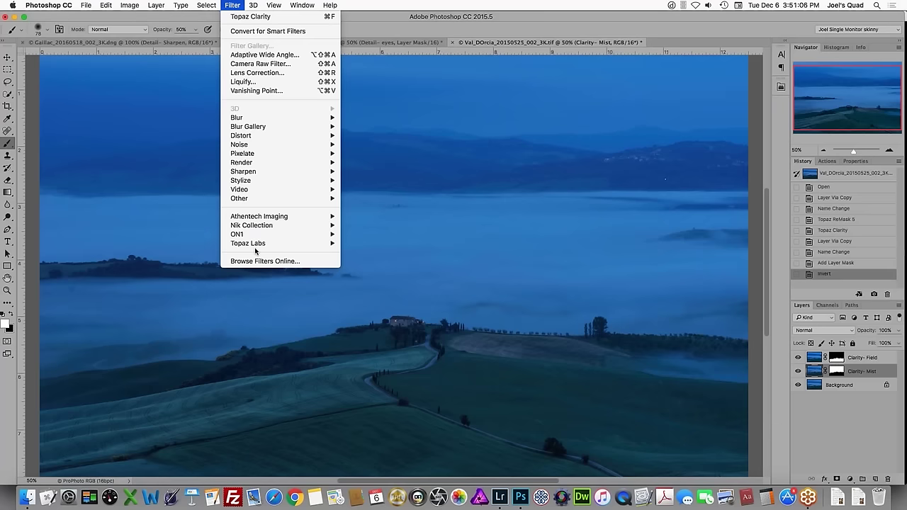
{"action": "mouse_move", "coordinate": [311, 243]}
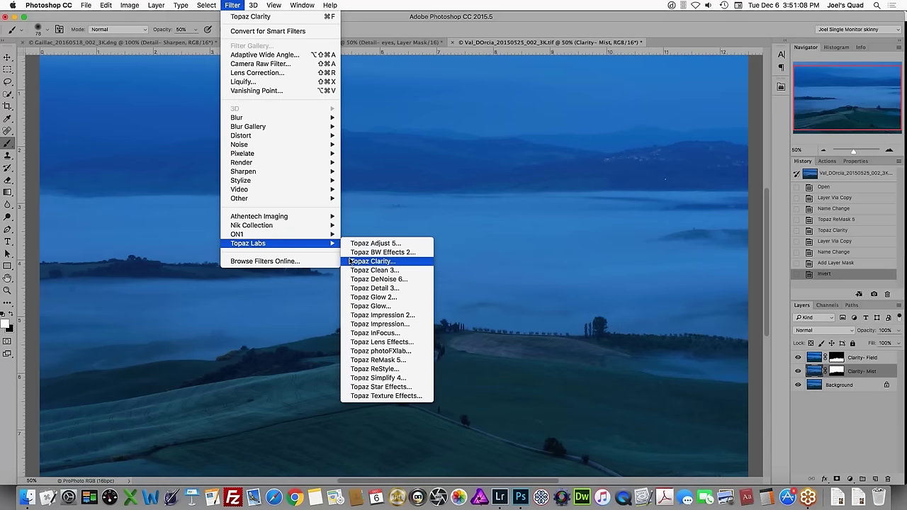
{"action": "left_click", "coordinate": [354, 259]}
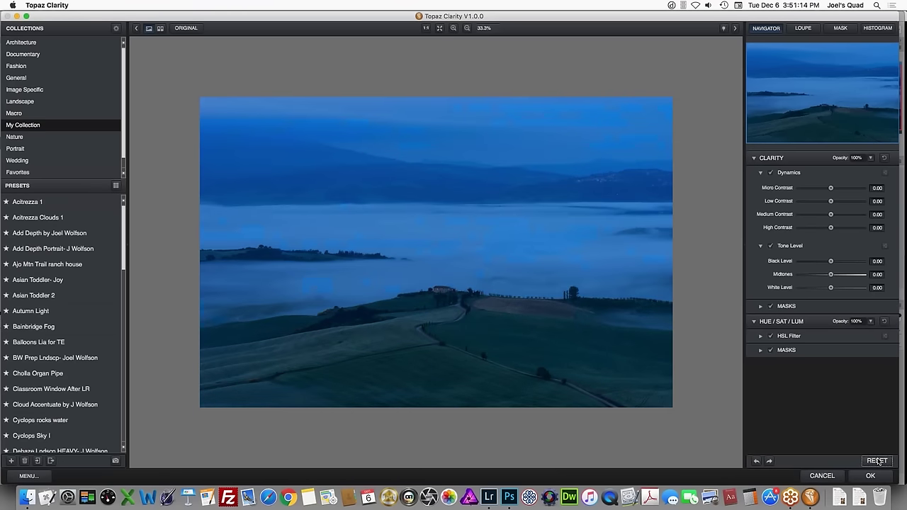
Step: Apply the DeHaze Lndscp PLUS preset from My Collection to the mist
{"action": "scroll", "coordinate": [122, 239], "scroll_direction": "down", "scroll_amount": 1}
{"action": "scroll", "coordinate": [121, 238], "scroll_direction": "down", "scroll_amount": 10}
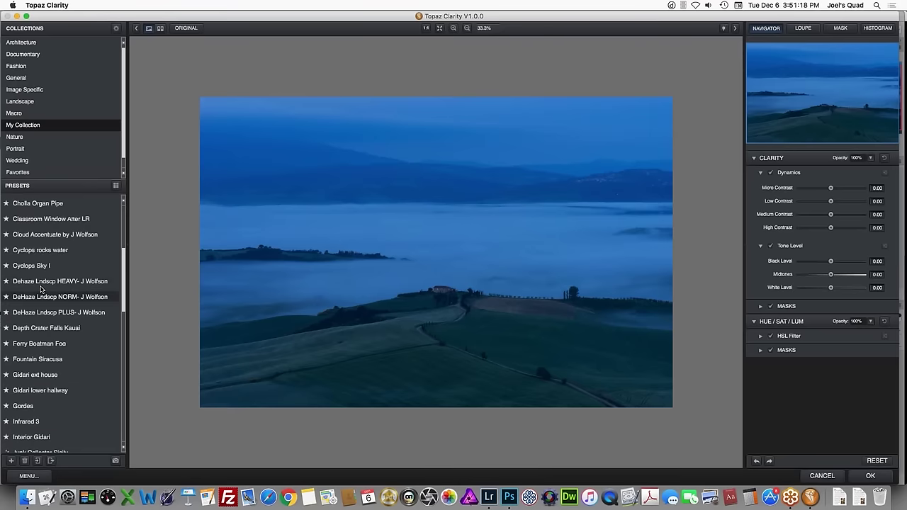
{"action": "left_click", "coordinate": [68, 317]}
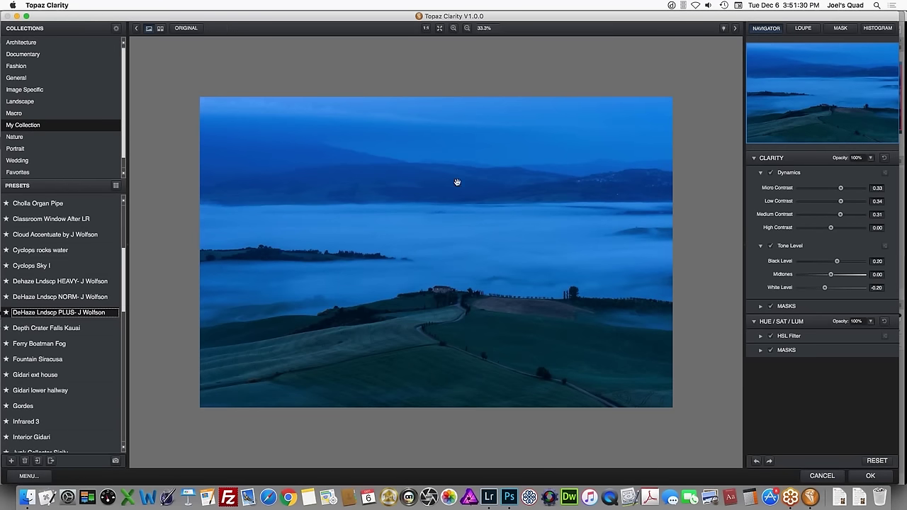
Step: Show the histogram, reset the Black Level to 0.00 and raise the White Level to 0.22
{"action": "left_click", "coordinate": [453, 29]}
{"action": "left_click", "coordinate": [453, 29]}
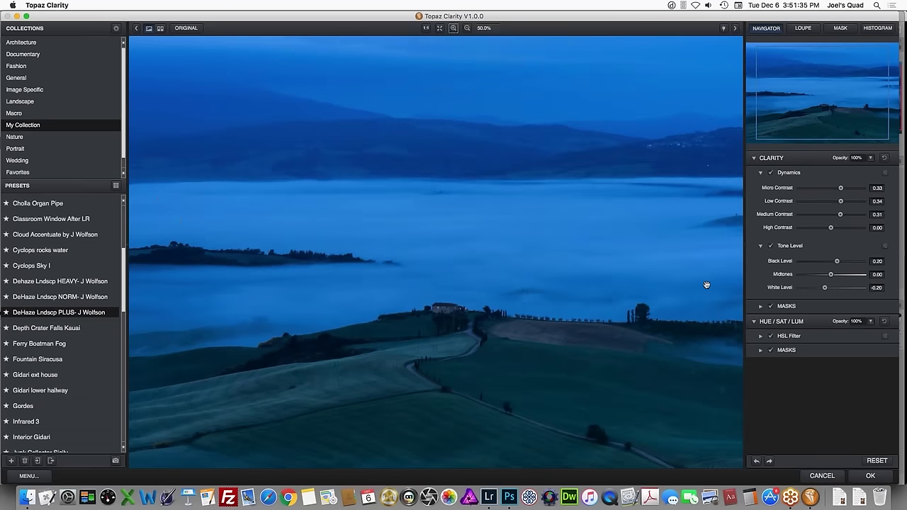
{"action": "left_click_drag", "start_coordinate": [539, 212], "coordinate": [453, 248]}
{"action": "left_click", "coordinate": [878, 31]}
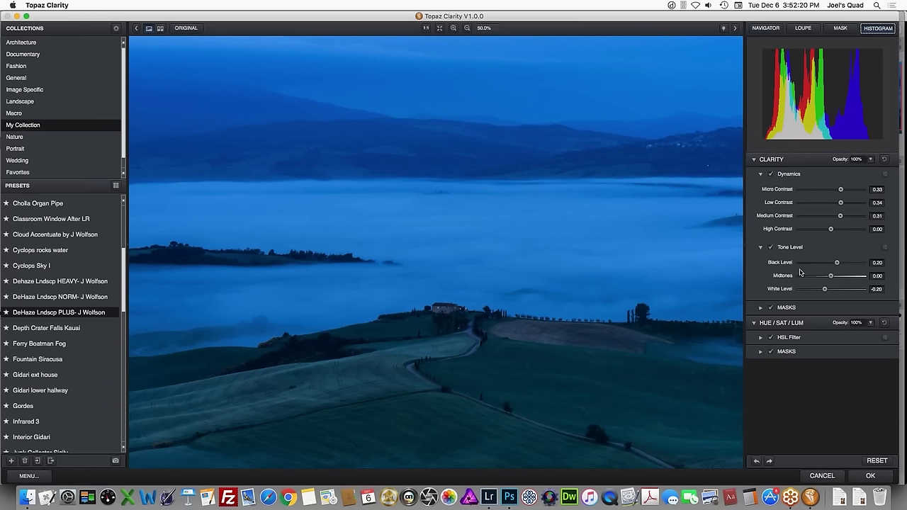
{"action": "double_click", "coordinate": [778, 265]}
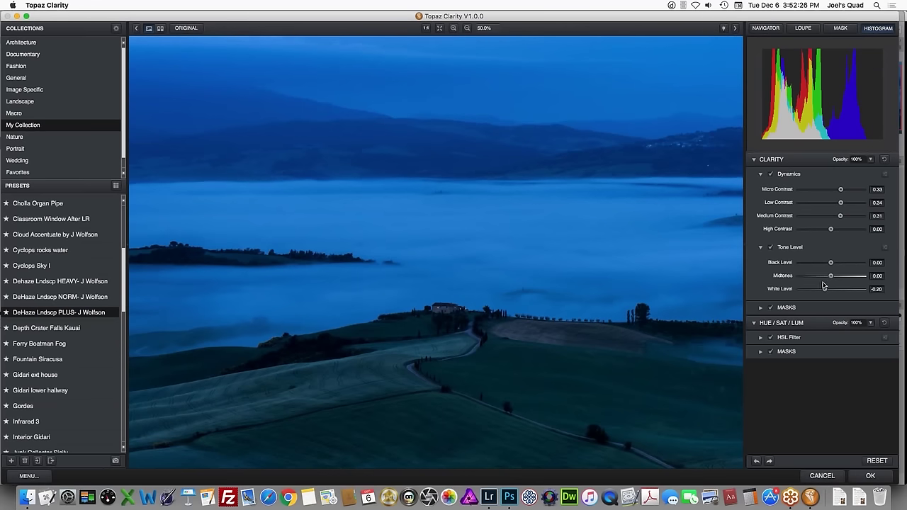
{"action": "left_click_drag", "start_coordinate": [831, 293], "coordinate": [843, 296]}
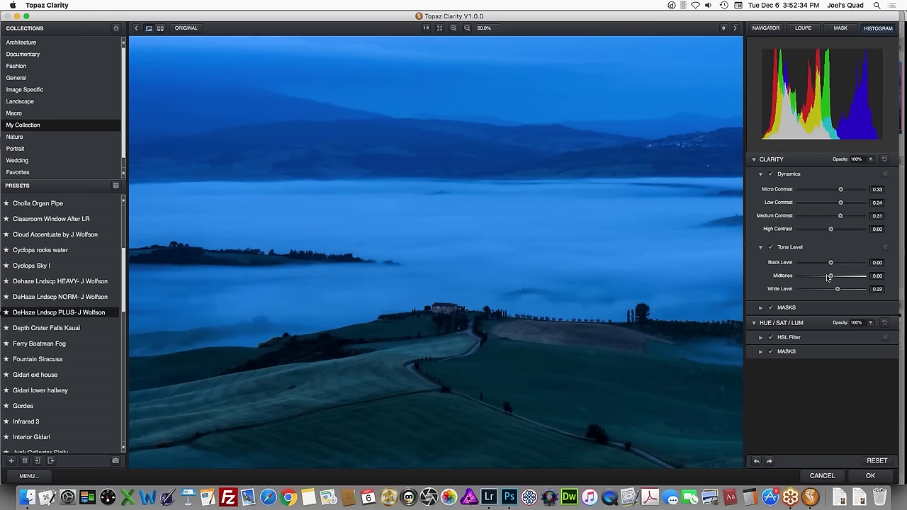
Step: Set the Midtones to 0.20 and apply the Clarity adjustments to the Clarity- Mist layer
{"action": "left_click_drag", "start_coordinate": [832, 279], "coordinate": [838, 280]}
{"action": "left_click", "coordinate": [877, 275]}
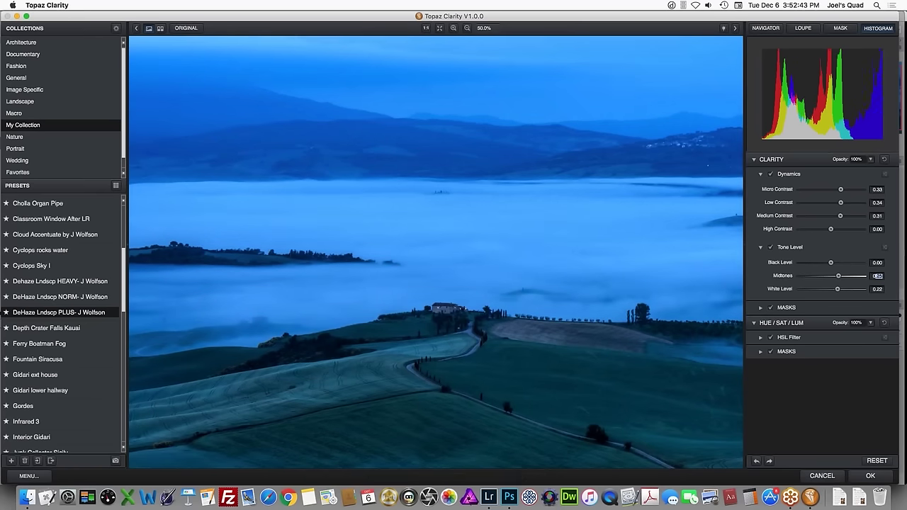
{"action": "type", "text": "0.0"}
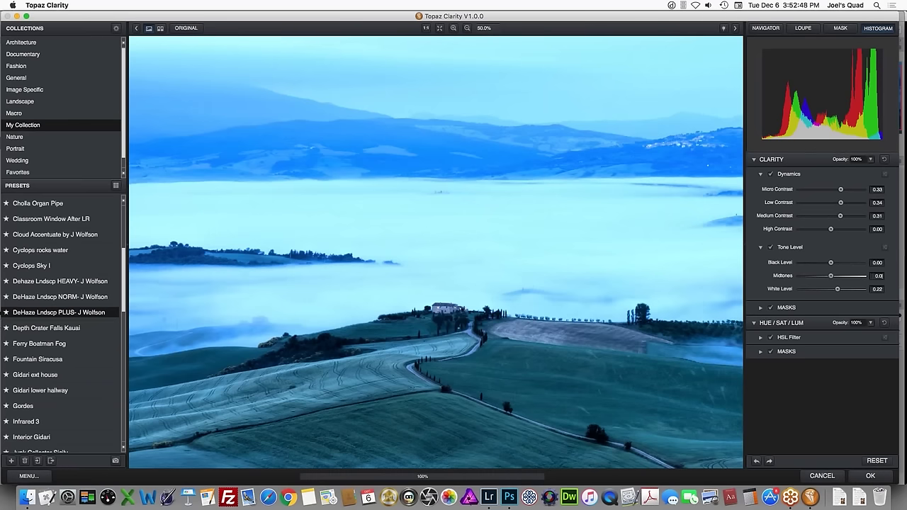
{"action": "type", "text": "2"}
{"action": "key", "text": "Return"}
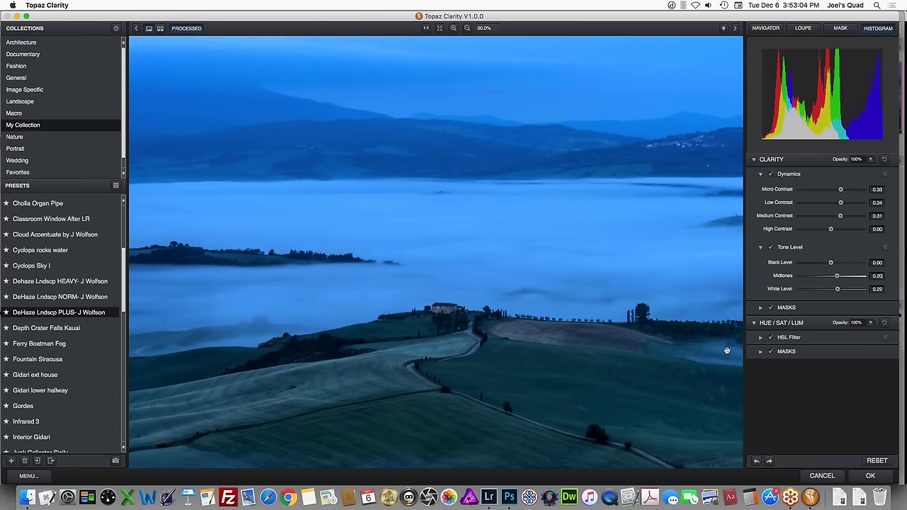
{"action": "left_click", "coordinate": [869, 477]}
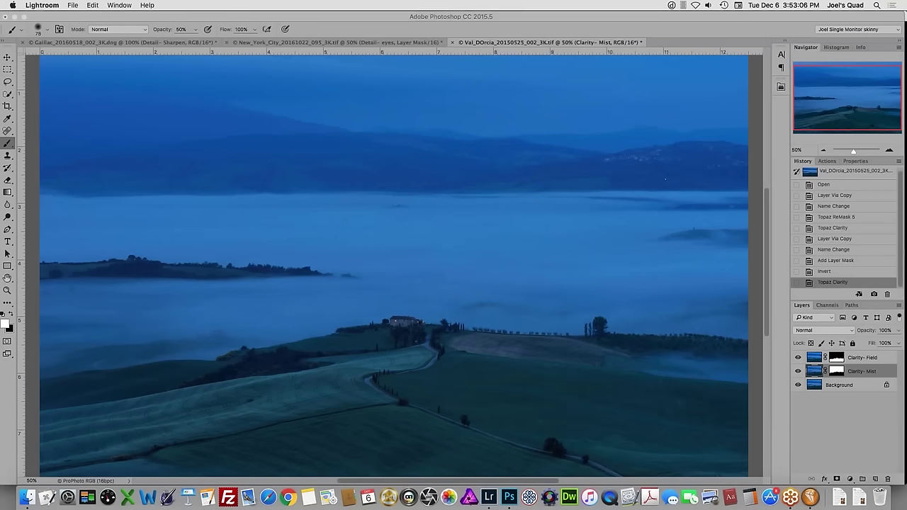
Step: Move the Clarity- Mist layer above the Clarity- Field layer and open Topaz Clarity on it
{"action": "left_click_drag", "start_coordinate": [814, 374], "coordinate": [813, 358]}
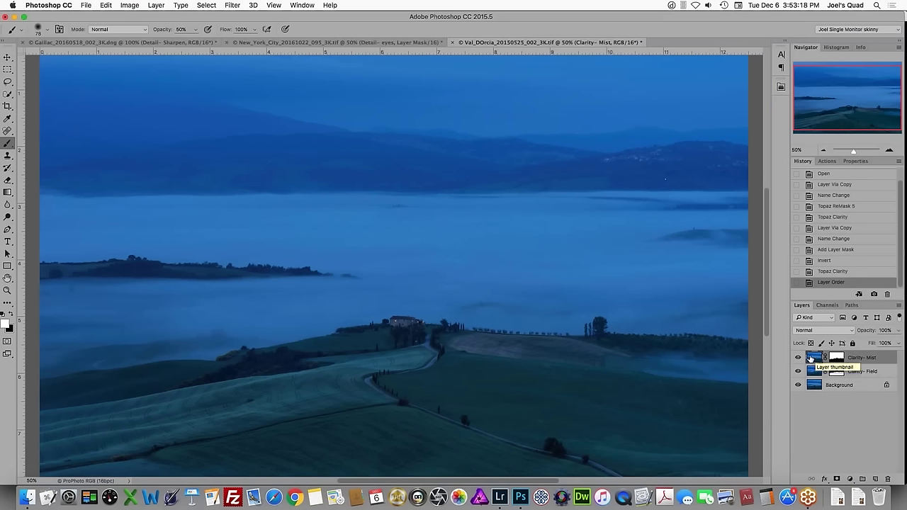
{"action": "left_click_drag", "start_coordinate": [815, 358], "coordinate": [839, 390]}
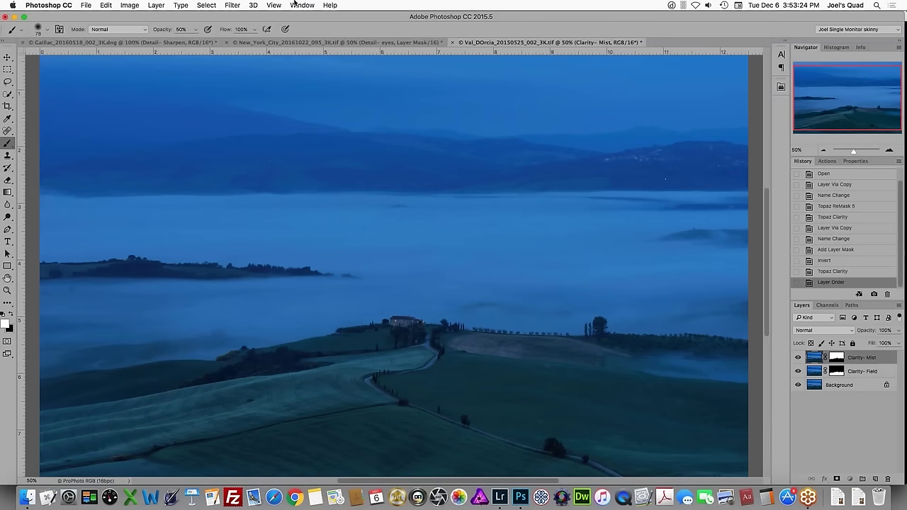
{"action": "left_click", "coordinate": [228, 5]}
{"action": "mouse_move", "coordinate": [280, 243]}
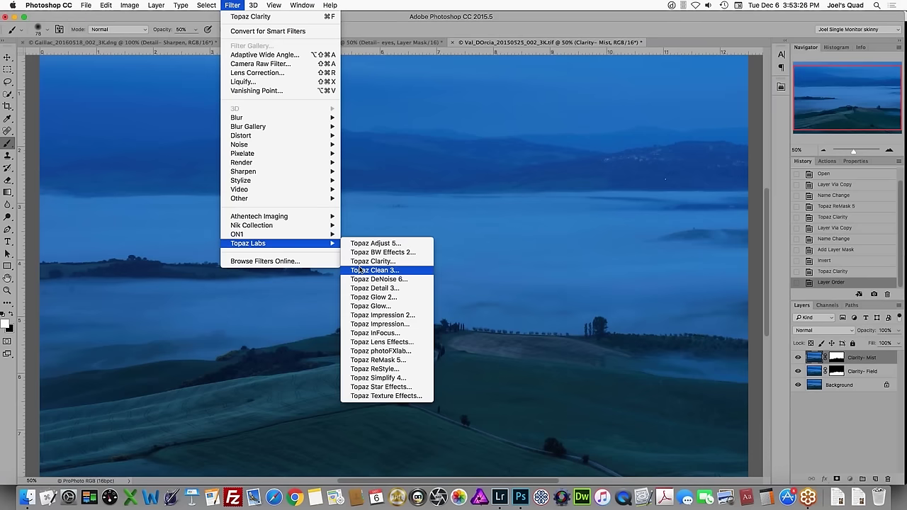
{"action": "left_click", "coordinate": [360, 265]}
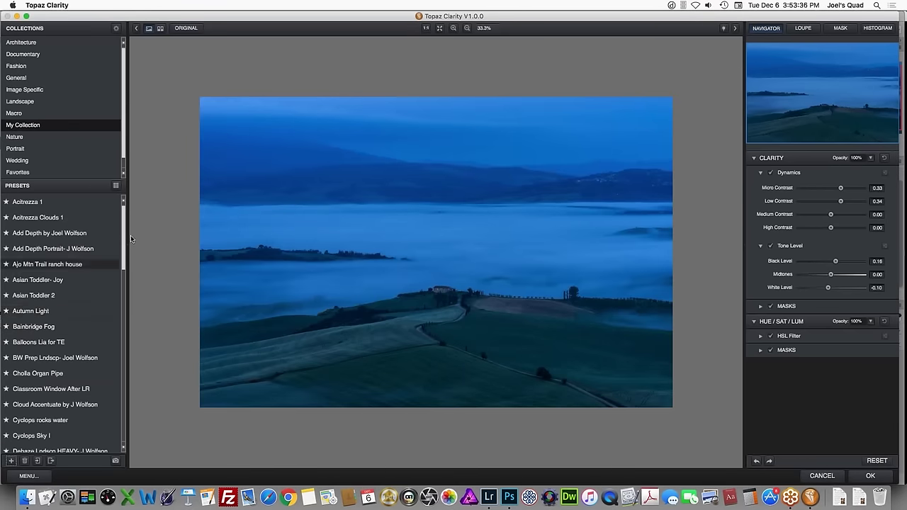
Step: Apply the DeHaze Lndscp PLUS preset with Midtones 0.20, Black Level 0.00 and White Level 0.19 to the mist
{"action": "scroll", "coordinate": [122, 277], "scroll_direction": "down", "scroll_amount": 3}
{"action": "scroll", "coordinate": [121, 277], "scroll_direction": "down", "scroll_amount": 5}
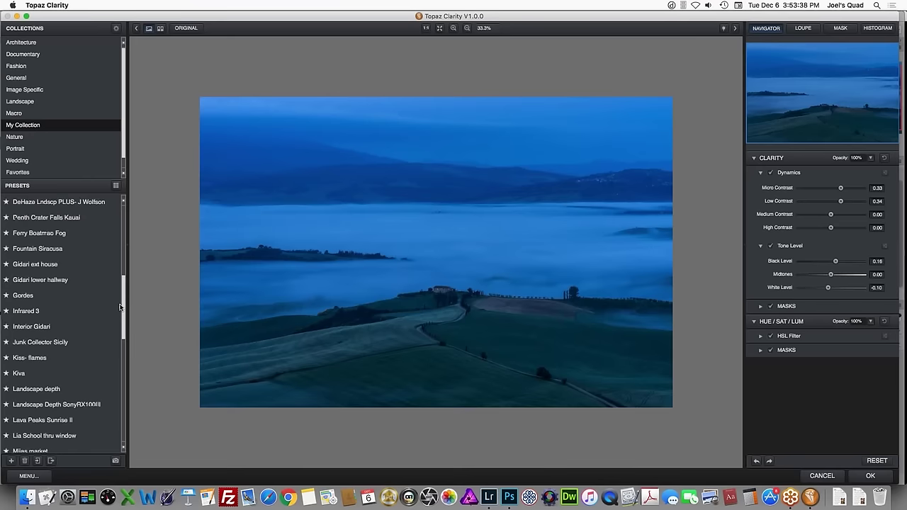
{"action": "scroll", "coordinate": [92, 276], "scroll_direction": "up", "scroll_amount": 1}
{"action": "left_click", "coordinate": [65, 247]}
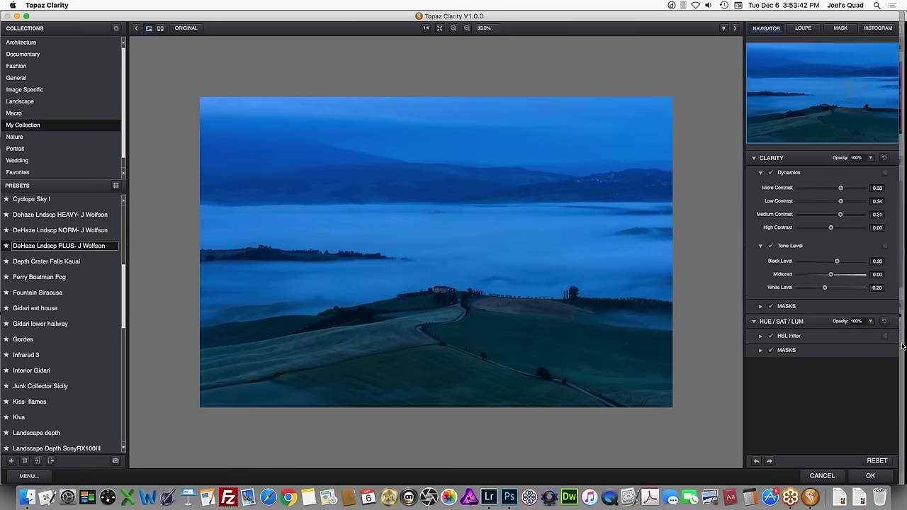
{"action": "left_click_drag", "start_coordinate": [832, 275], "coordinate": [838, 275]}
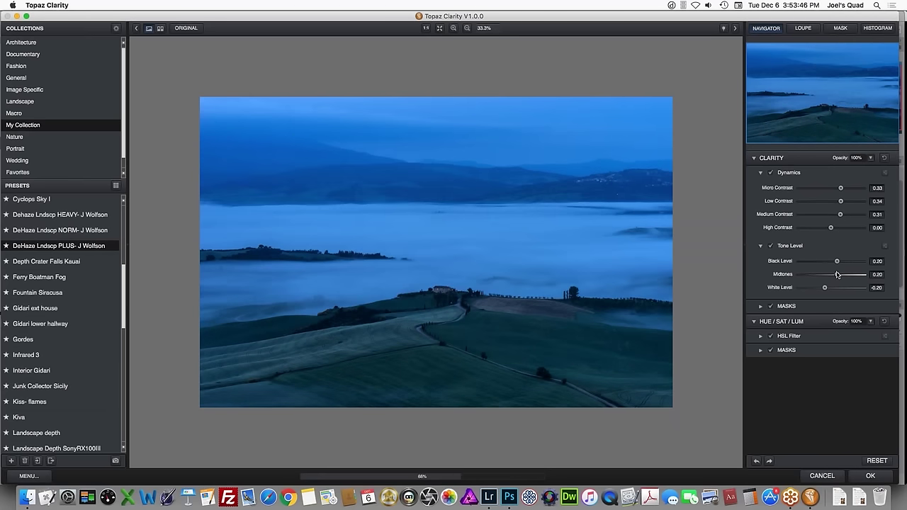
{"action": "left_click_drag", "start_coordinate": [838, 262], "coordinate": [838, 290]}
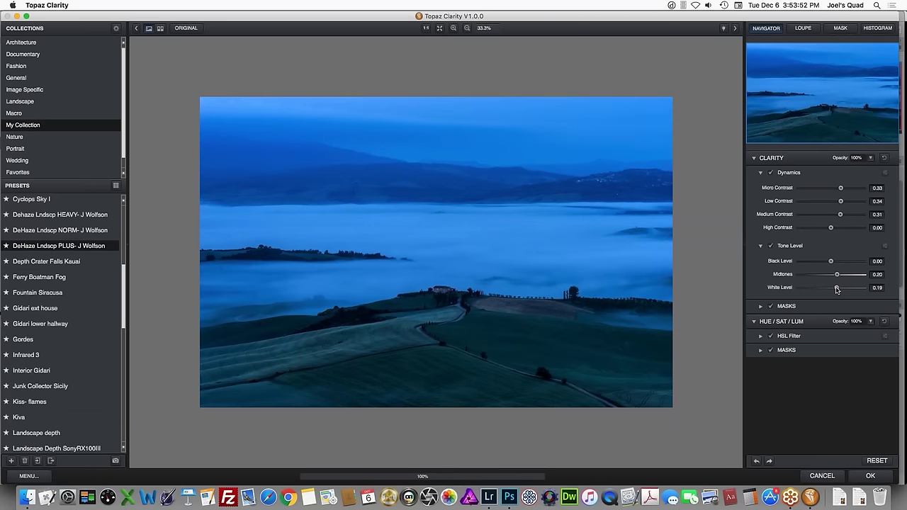
{"action": "left_click", "coordinate": [871, 477]}
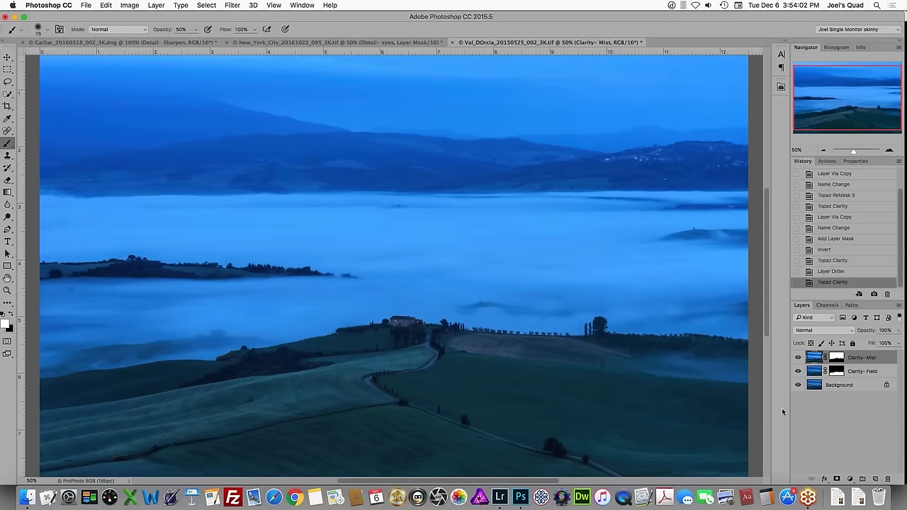
Step: Toggle the visibility of the Clarity- Mist and Clarity- Field layers to compare the image before and after
{"action": "left_click", "coordinate": [798, 358]}
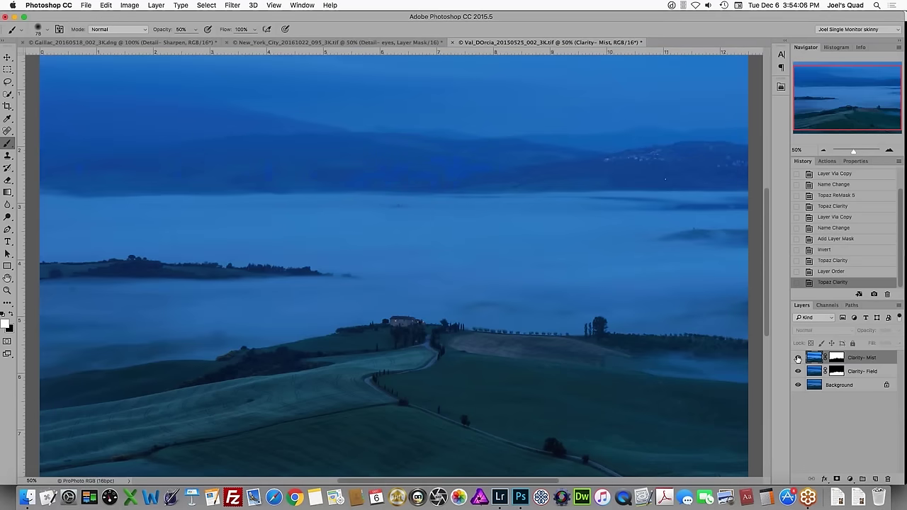
{"action": "left_click", "coordinate": [798, 358]}
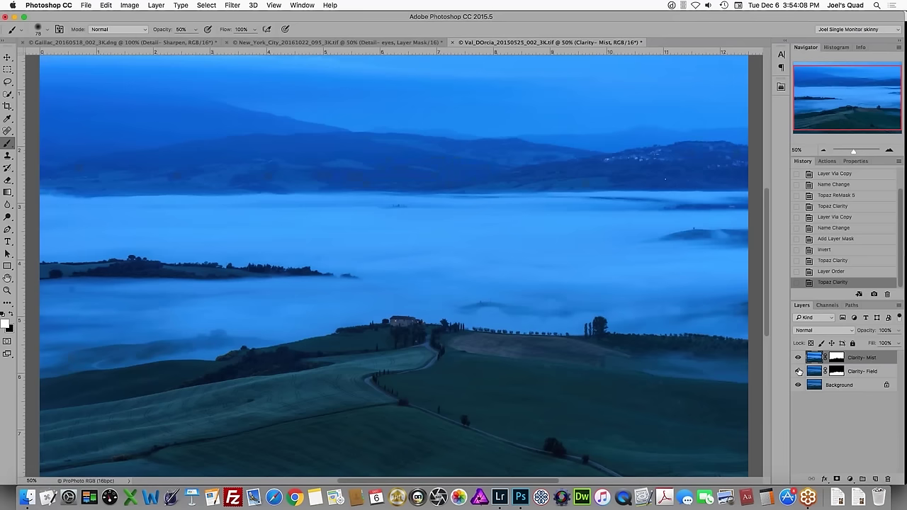
{"action": "left_click", "coordinate": [798, 371]}
{"action": "left_click", "coordinate": [799, 372]}
Step: Duplicate the Background layer and open Topaz ReMask 5 on the copy
{"action": "left_click", "coordinate": [818, 387]}
{"action": "key", "text": "super+j"}
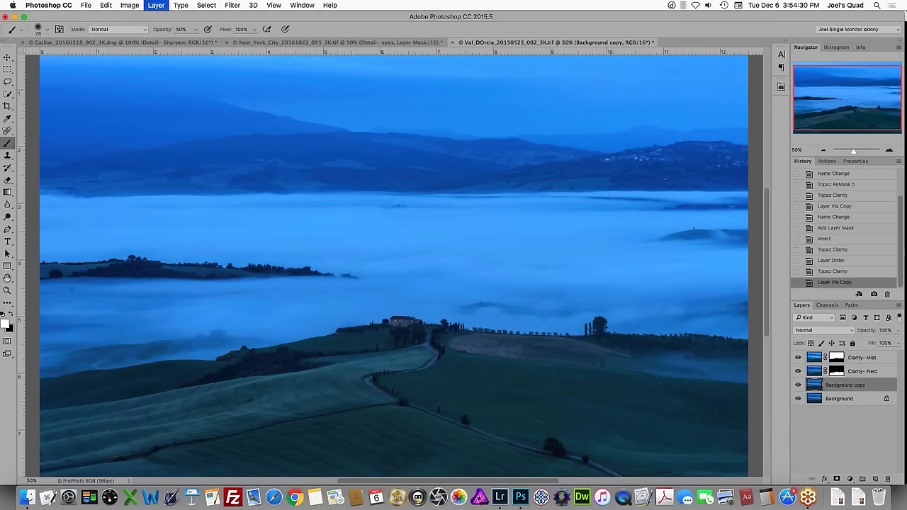
{"action": "left_click", "coordinate": [231, 5]}
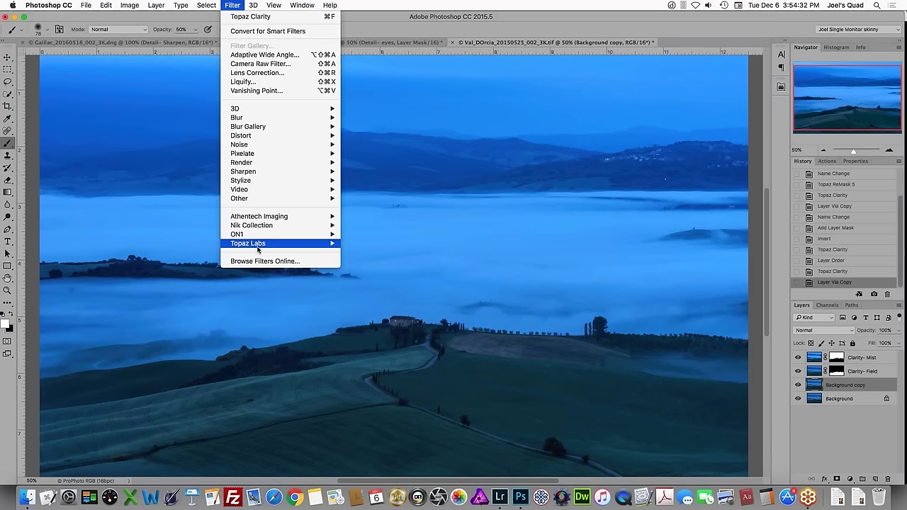
{"action": "mouse_move", "coordinate": [305, 243]}
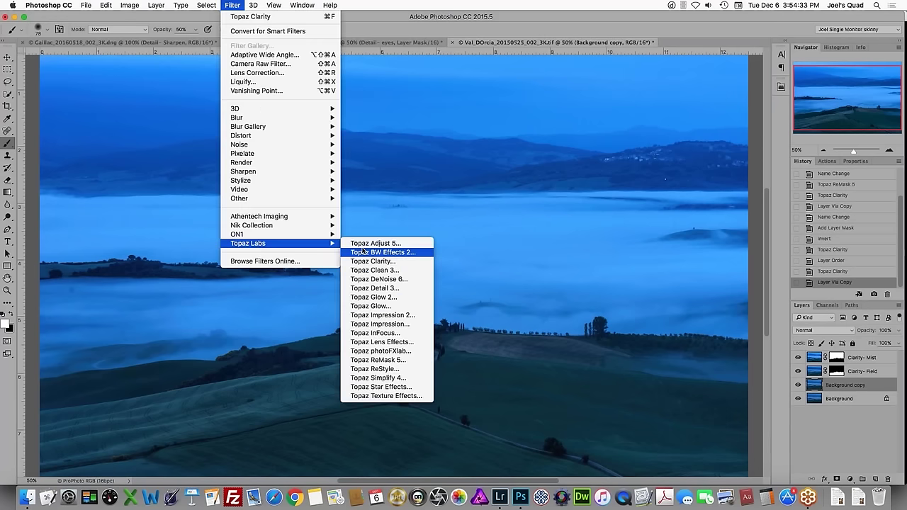
{"action": "left_click", "coordinate": [388, 361]}
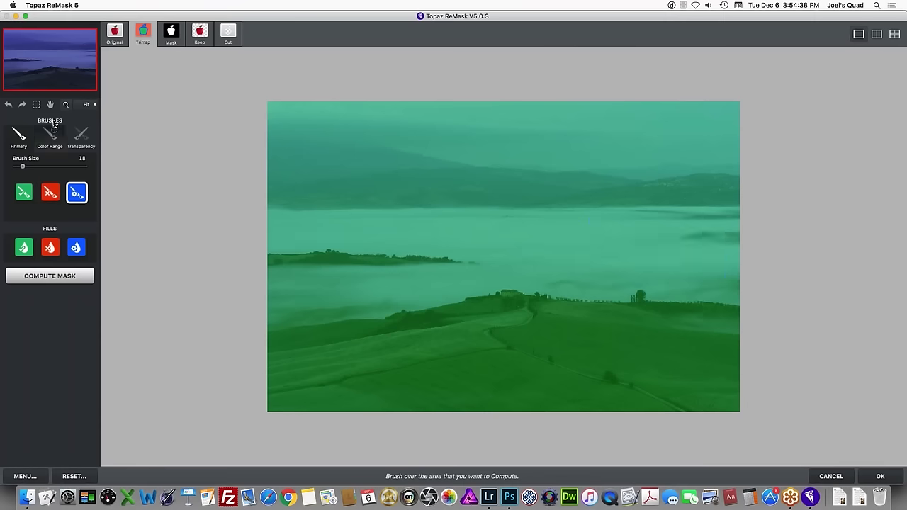
Step: Outline the farmhouse on the hill with the compute brush at size 8
{"action": "left_click", "coordinate": [68, 104]}
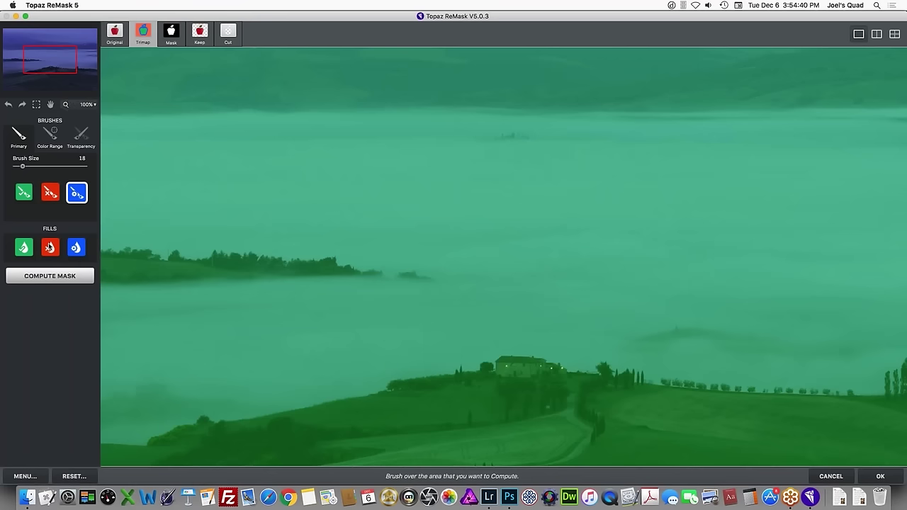
{"action": "left_click", "coordinate": [495, 366]}
{"action": "left_click", "coordinate": [87, 104]}
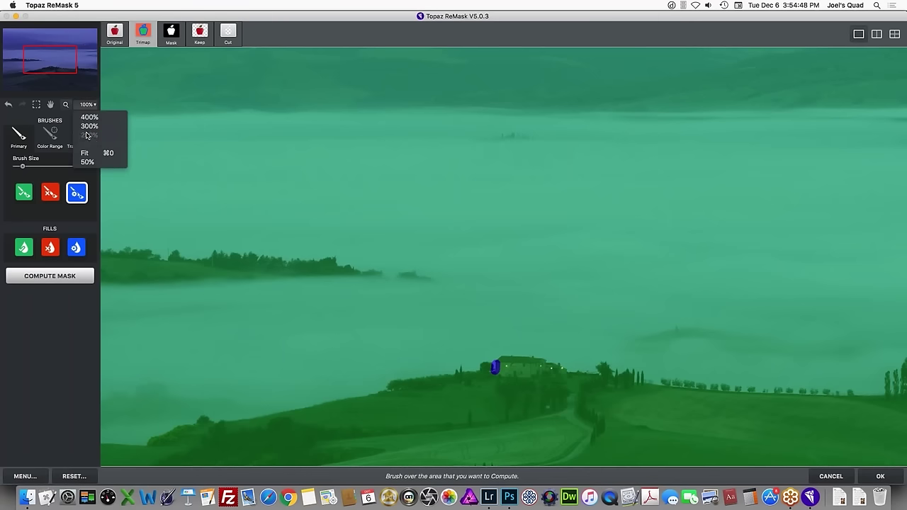
{"action": "left_click", "coordinate": [88, 134]}
{"action": "key", "text": "space"}
{"action": "left_click_drag", "start_coordinate": [557, 370], "coordinate": [540, 147]}
{"action": "key", "text": "super+z"}
{"action": "key", "text": "bracketleft"}
{"action": "key", "text": "bracketleft"}
{"action": "key", "text": "bracketleft"}
{"action": "key", "text": "bracketleft"}
{"action": "key", "text": "bracketleft"}
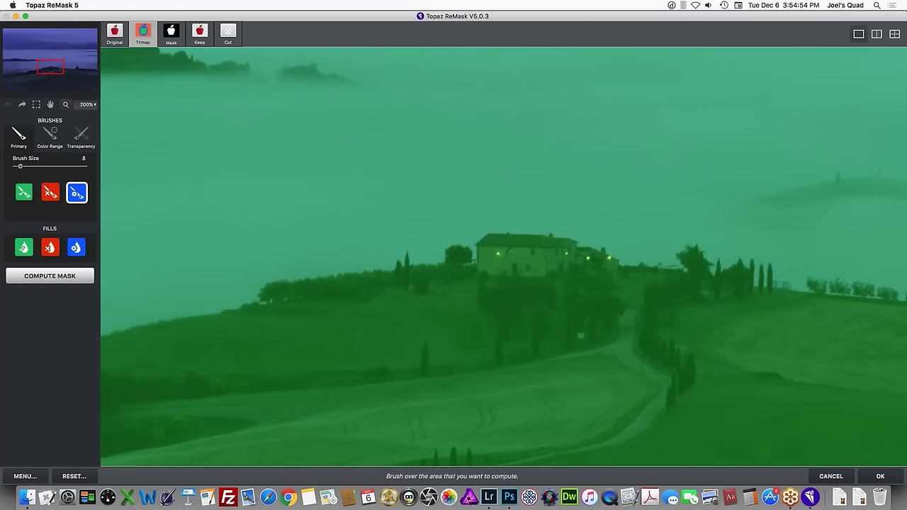
{"action": "mouse_move", "coordinate": [478, 274]}
{"action": "left_mouse_down"}
{"action": "mouse_move", "coordinate": [489, 232]}
{"action": "mouse_move", "coordinate": [550, 235]}
{"action": "mouse_move", "coordinate": [603, 248]}
{"action": "mouse_move", "coordinate": [618, 267]}
{"action": "mouse_move", "coordinate": [592, 272]}
{"action": "left_mouse_up"}
{"action": "left_click_drag", "start_coordinate": [581, 265], "coordinate": [473, 277]}
Step: Fill everything outside the farmhouse outline as cut and compute the mask
{"action": "left_click", "coordinate": [49, 281]}
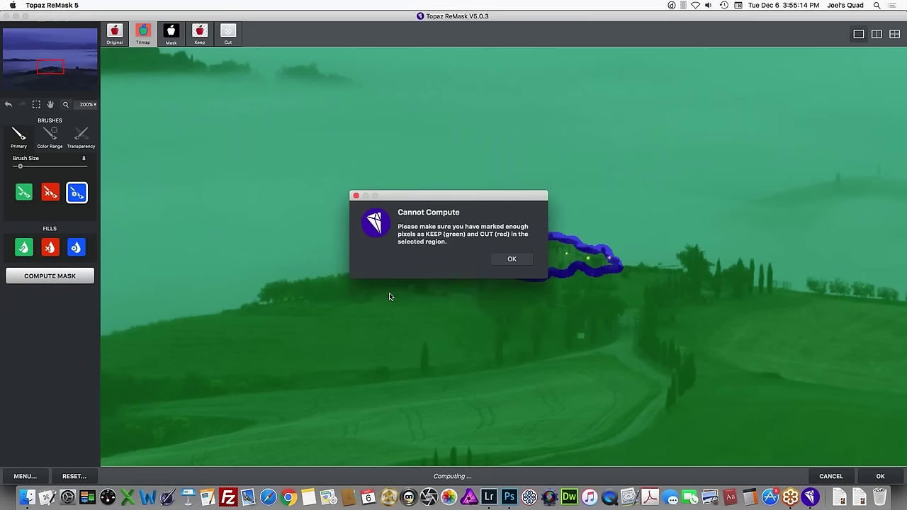
{"action": "left_click", "coordinate": [523, 260]}
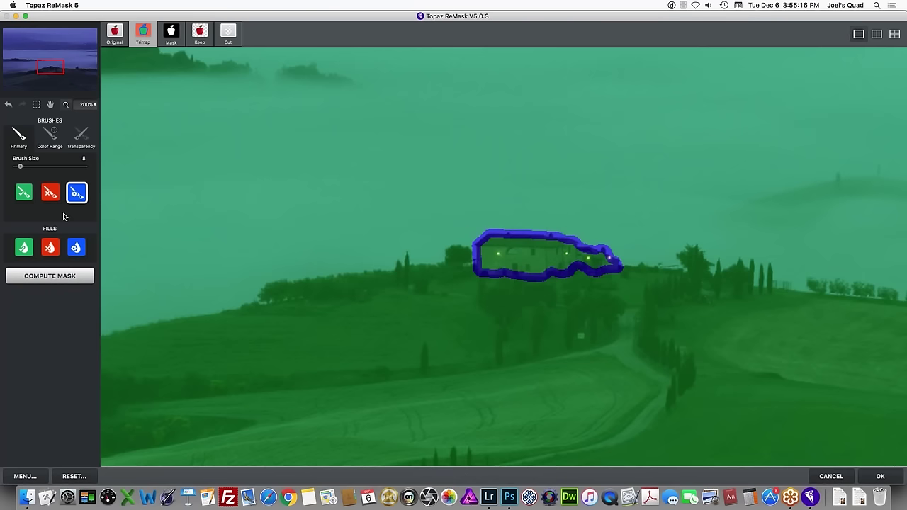
{"action": "left_click", "coordinate": [55, 248]}
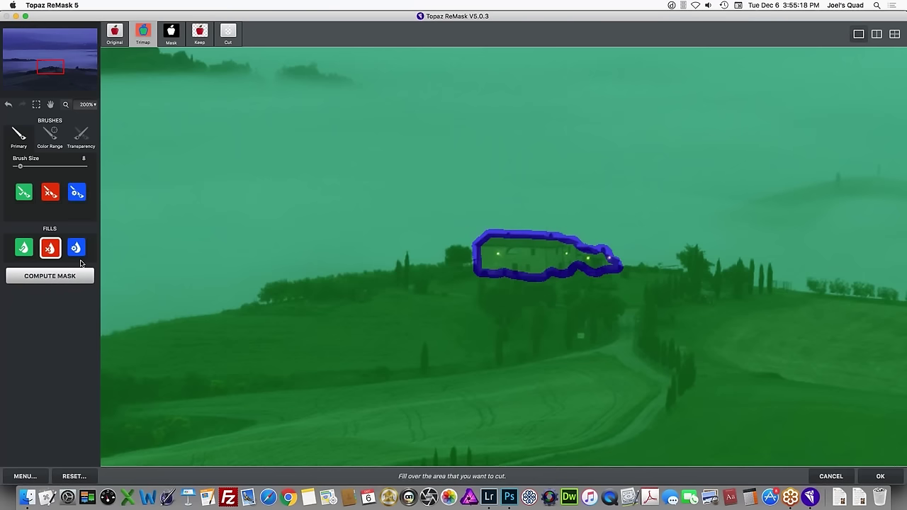
{"action": "left_click", "coordinate": [399, 387]}
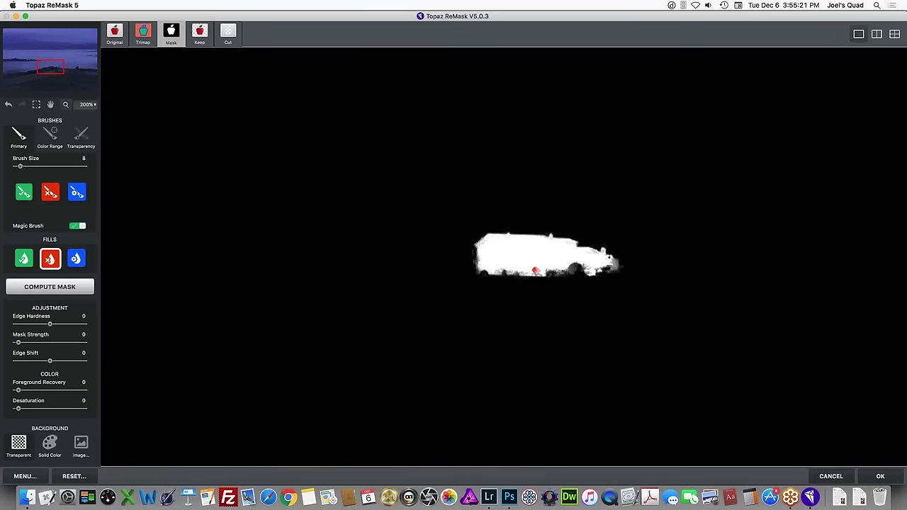
Step: Paint keep areas along the lower edge of the farmhouse mask and apply the mask to the layer
{"action": "left_click", "coordinate": [50, 192]}
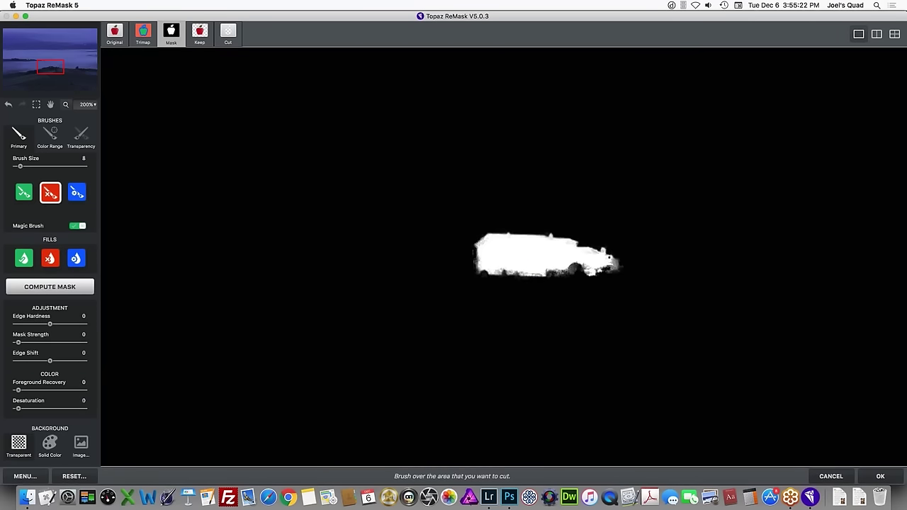
{"action": "key", "text": "k"}
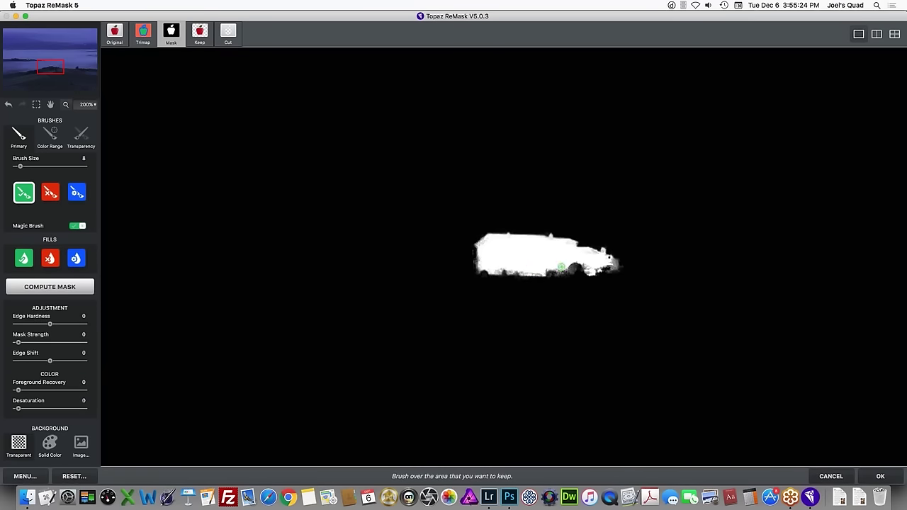
{"action": "left_click_drag", "start_coordinate": [557, 268], "coordinate": [603, 266]}
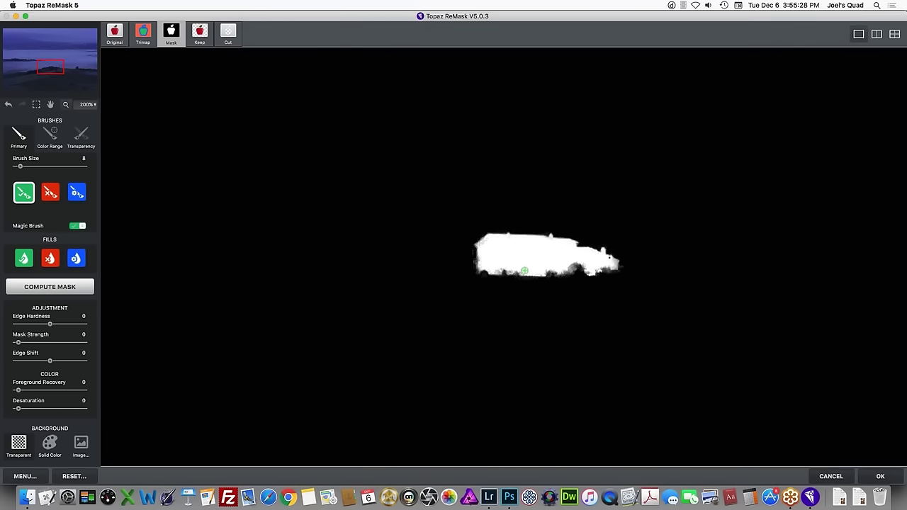
{"action": "left_click", "coordinate": [881, 477]}
Step: Replace the Background copy layer with a Levels adjustment layer at the top of the stack that carries its farmhouse mask
{"action": "left_click_drag", "start_coordinate": [818, 386], "coordinate": [816, 358]}
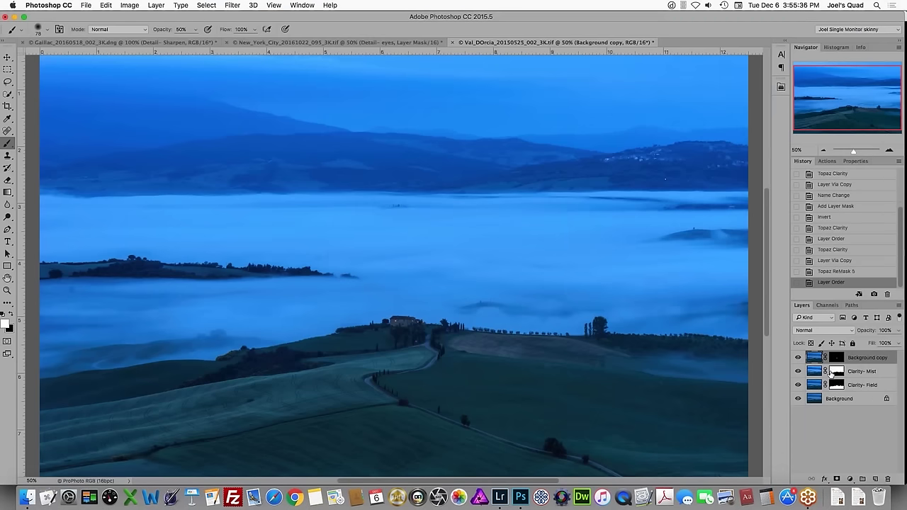
{"action": "left_click", "coordinate": [851, 479]}
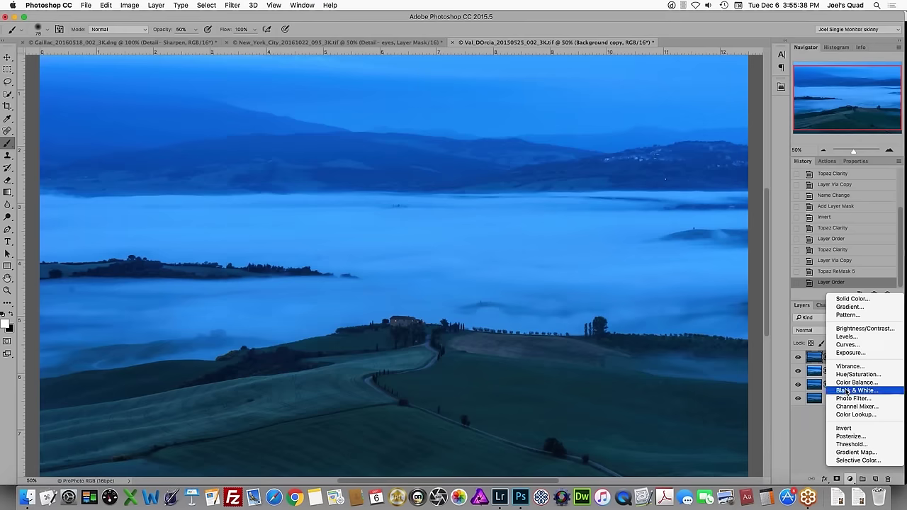
{"action": "left_click", "coordinate": [845, 338]}
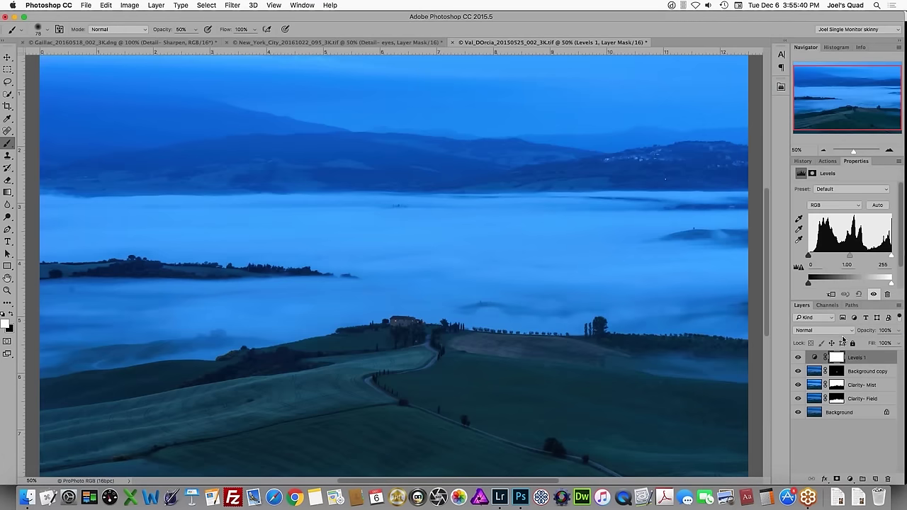
{"action": "left_click_drag", "start_coordinate": [837, 373], "coordinate": [890, 480]}
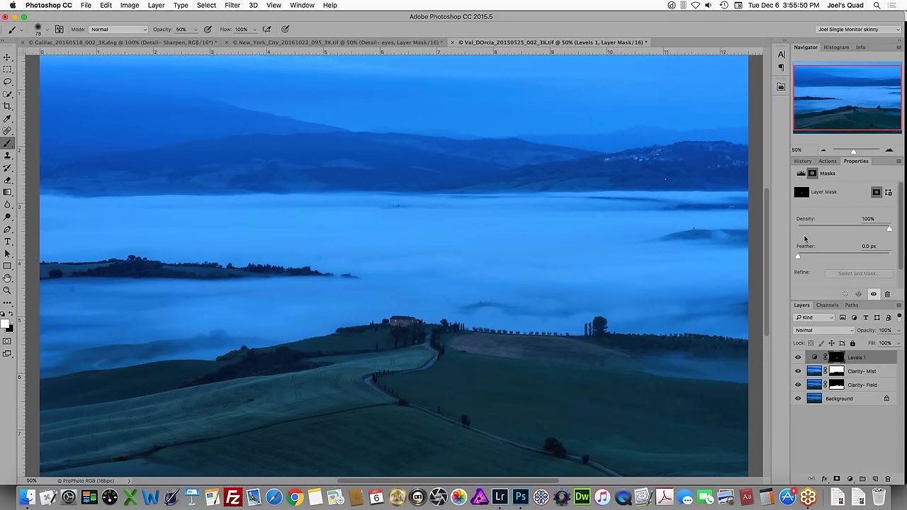
Step: Set the Blue channel's black input level to 46 in the farmhouse Levels adjustment, with the farmhouse viewed at 100%
{"action": "left_click", "coordinate": [814, 358]}
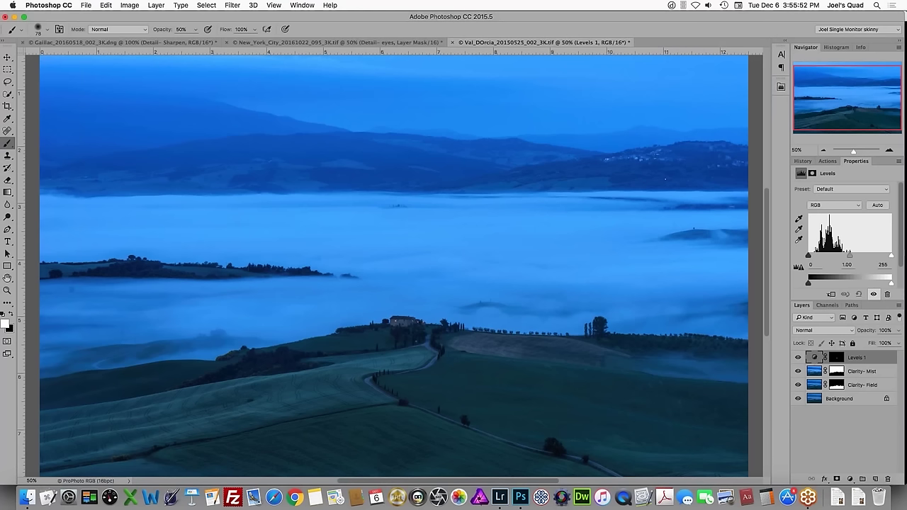
{"action": "left_click", "coordinate": [822, 207]}
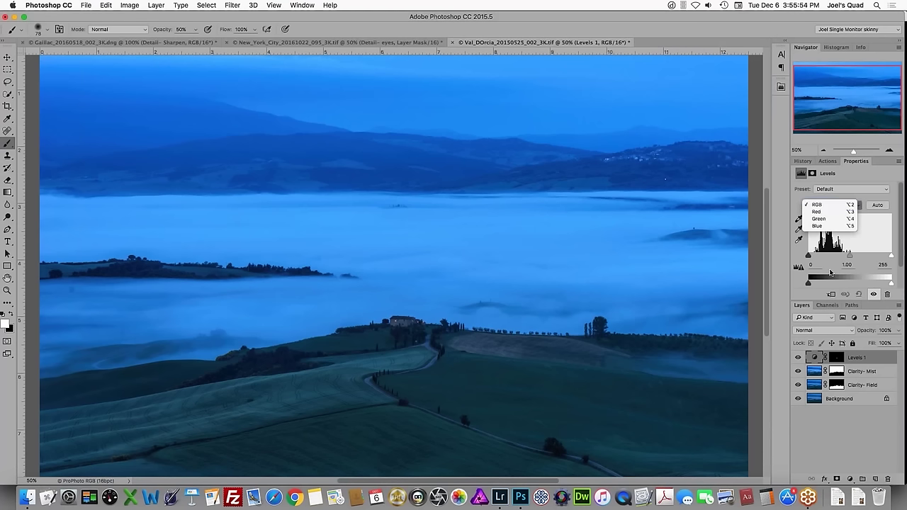
{"action": "left_click", "coordinate": [820, 226]}
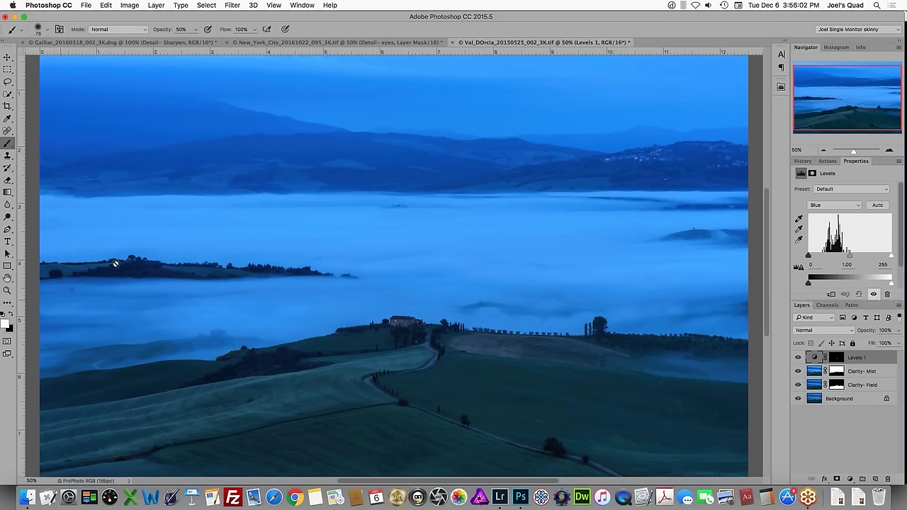
{"action": "left_click", "coordinate": [8, 290]}
{"action": "double_click", "coordinate": [8, 290]}
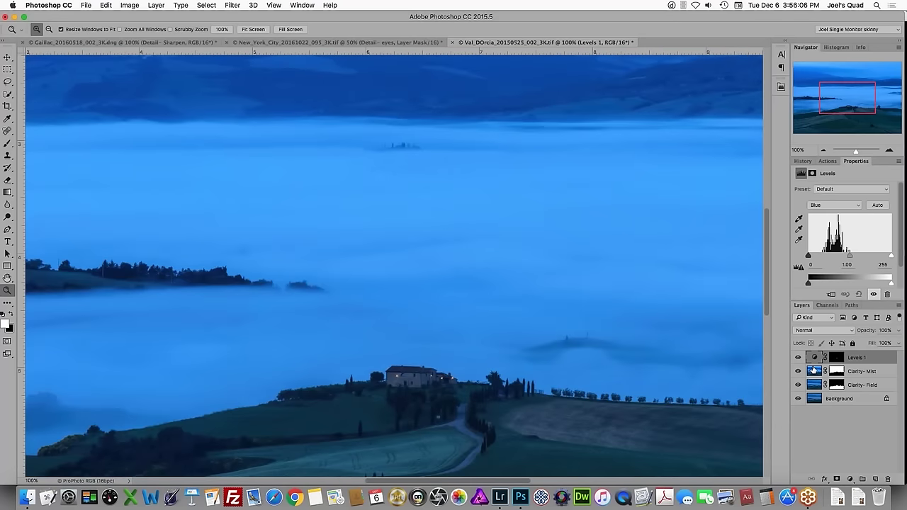
{"action": "left_click_drag", "start_coordinate": [809, 256], "coordinate": [823, 257]}
Step: Adjust the Red channel's midtones in the Levels adjustment to warm the farmhouse color
{"action": "left_click", "coordinate": [835, 205]}
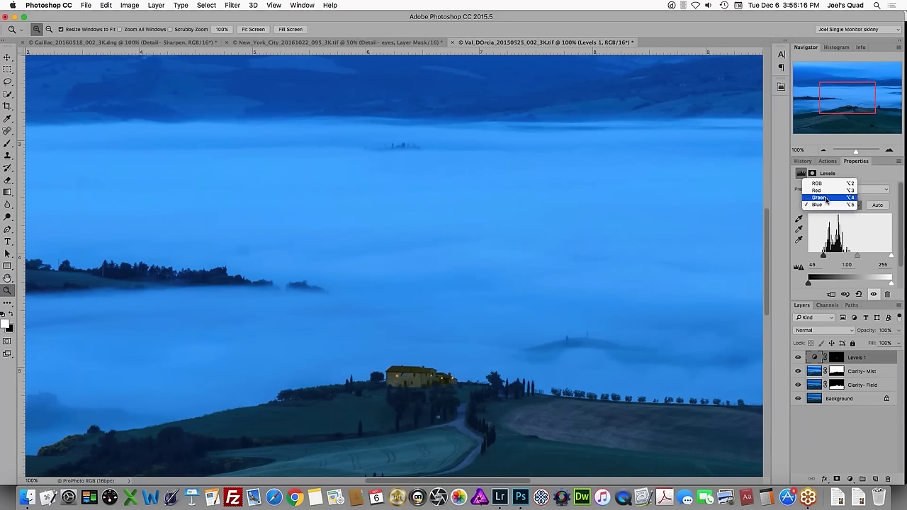
{"action": "left_click", "coordinate": [826, 191]}
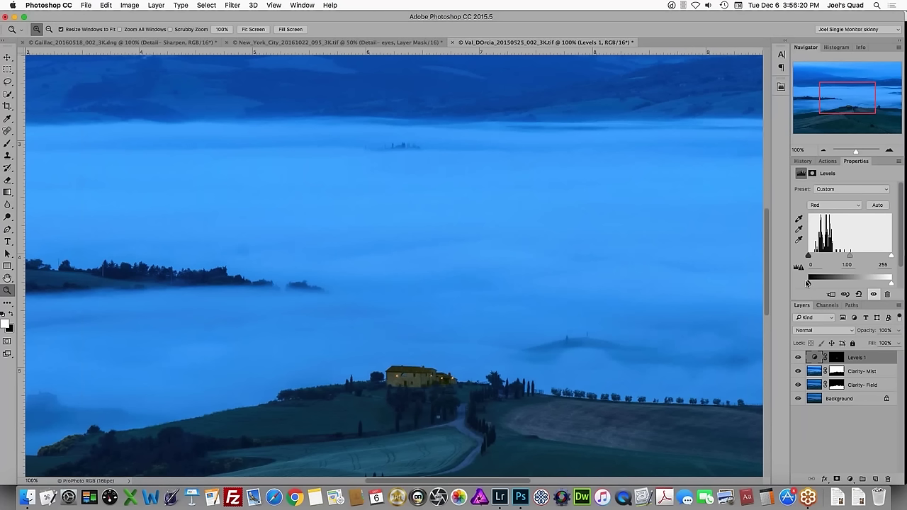
{"action": "left_click_drag", "start_coordinate": [850, 256], "coordinate": [850, 257]}
Step: Brighten the farmhouse by setting the composite RGB midtone level to 1.27 in the Levels adjustment
{"action": "left_click", "coordinate": [835, 204]}
{"action": "left_click", "coordinate": [826, 196]}
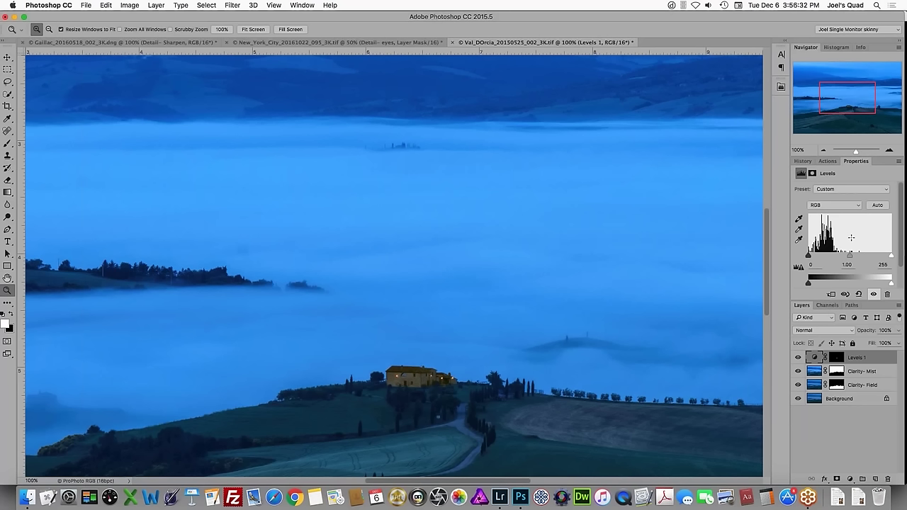
{"action": "left_click_drag", "start_coordinate": [849, 255], "coordinate": [843, 258]}
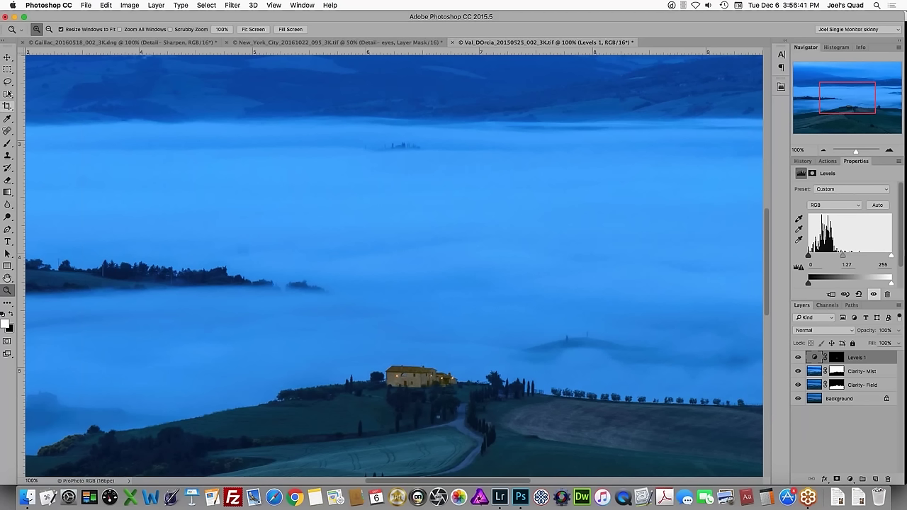
Step: Reduce the opacity of the Levels 1 layer to 47% while viewing the whole image
{"action": "left_click", "coordinate": [8, 278]}
{"action": "double_click", "coordinate": [7, 279]}
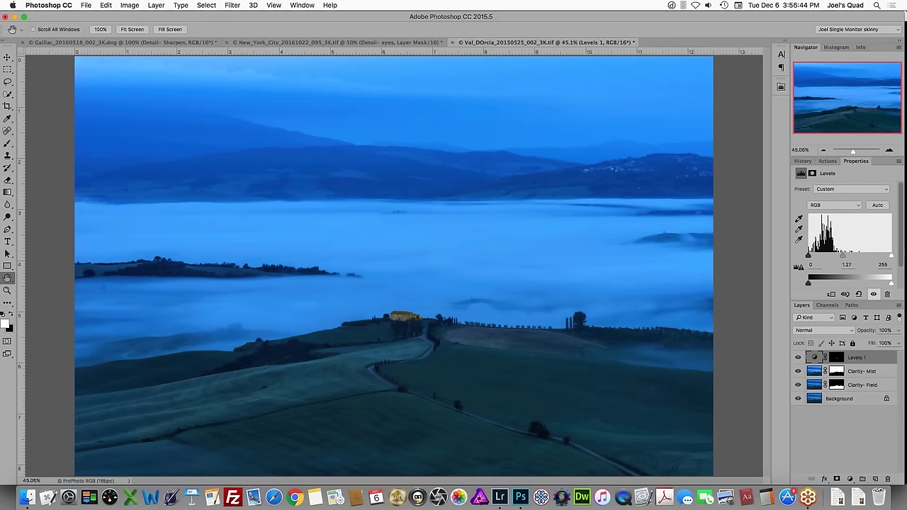
{"action": "left_click", "coordinate": [901, 343]}
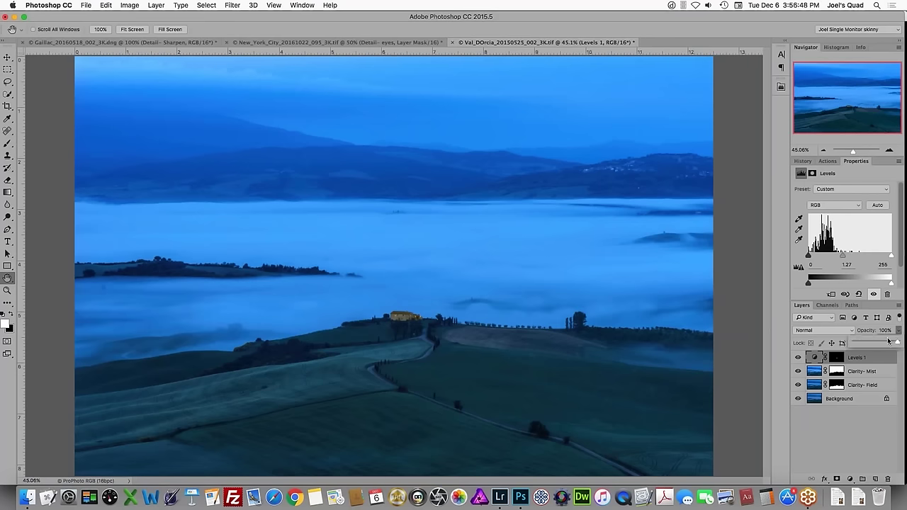
{"action": "left_click_drag", "start_coordinate": [898, 343], "coordinate": [875, 343]}
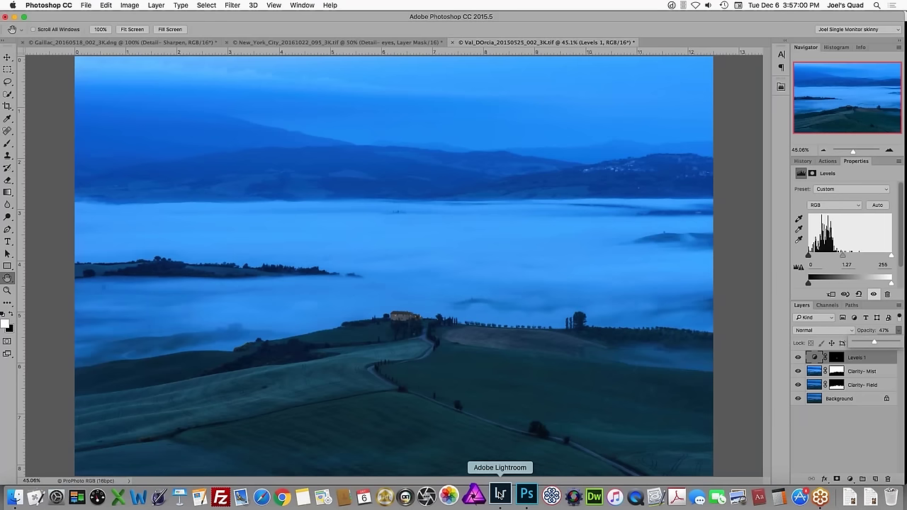
Step: Switch to Lightroom and compare the original and finished Val d'Orcia photos side by side in Compare view
{"action": "left_click", "coordinate": [501, 494]}
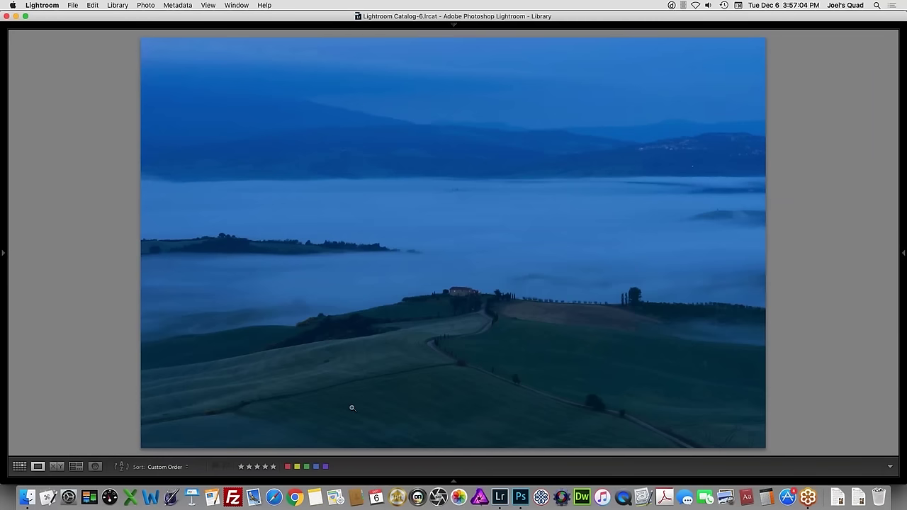
{"action": "left_click", "coordinate": [237, 5]}
{"action": "key", "text": "F6"}
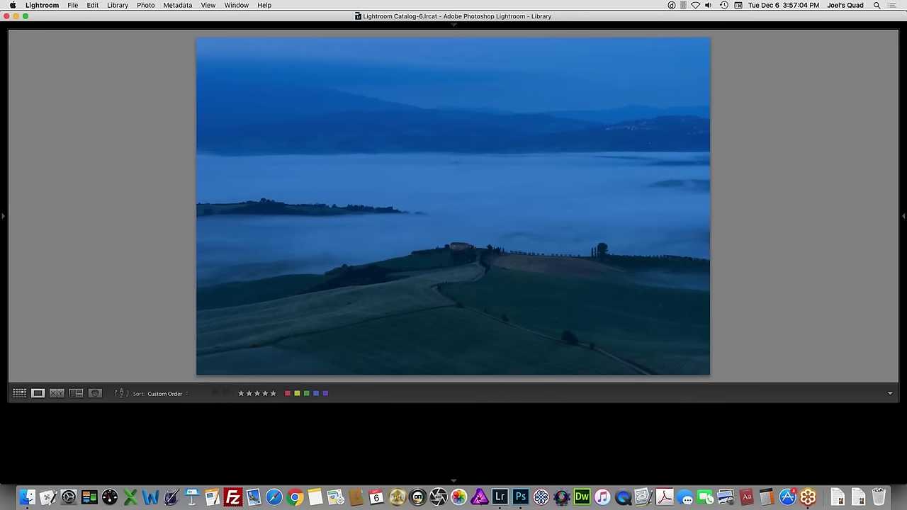
{"action": "left_click", "coordinate": [176, 447], "text": "super"}
{"action": "key", "text": "c"}
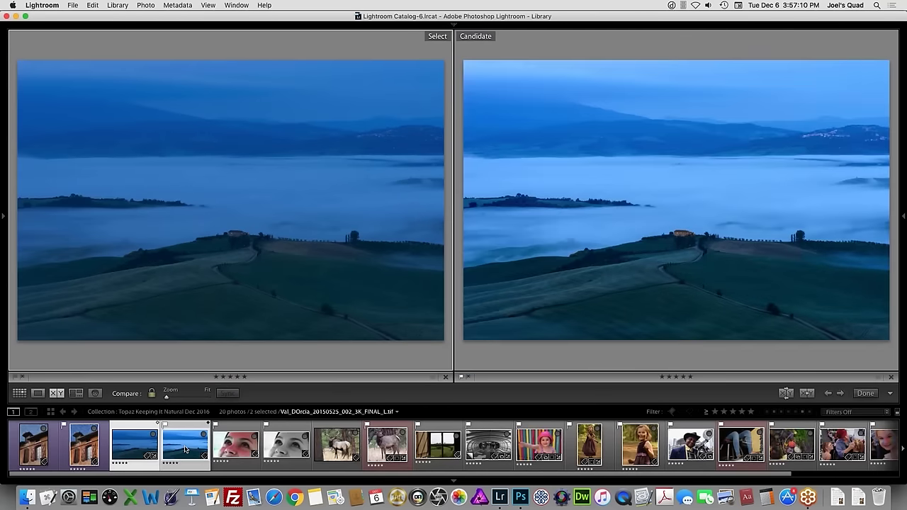
Step: Hide the filmstrip and black out everything around the two compared photos with Lights Out
{"action": "key", "text": "F6"}
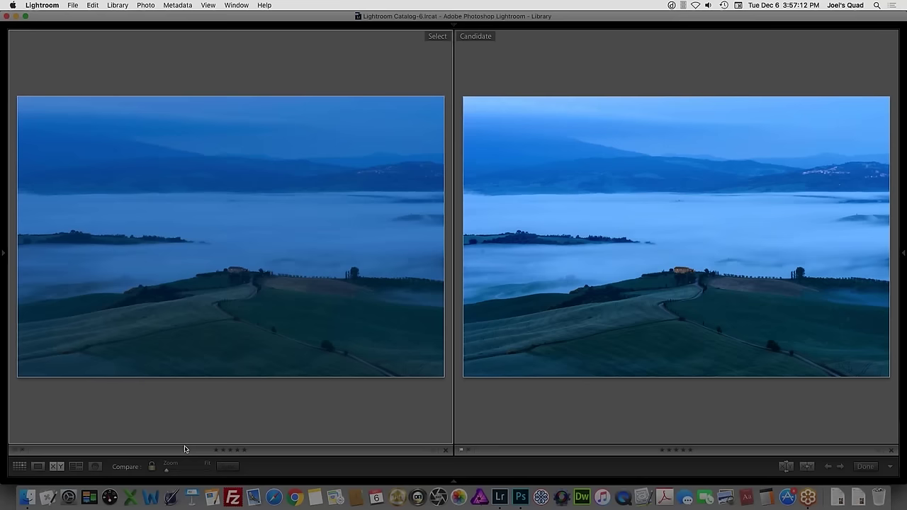
{"action": "key", "text": "l"}
{"action": "key", "text": "l"}
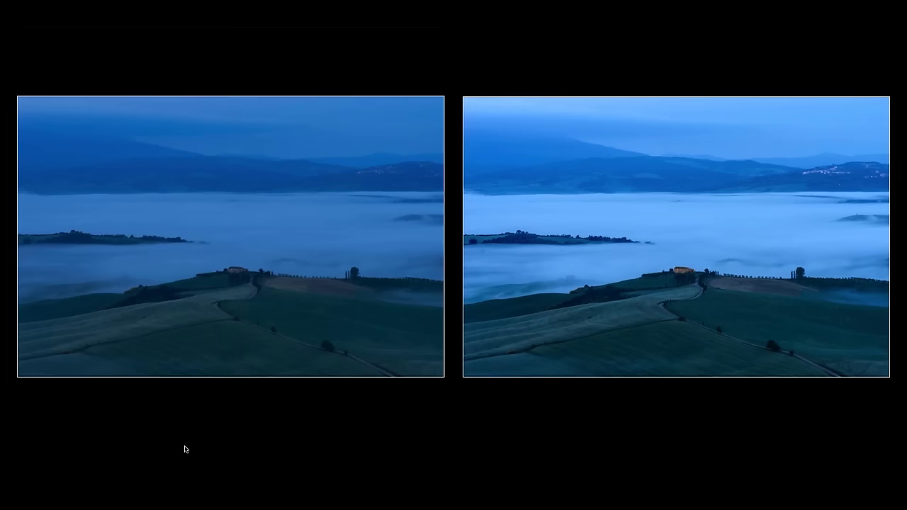